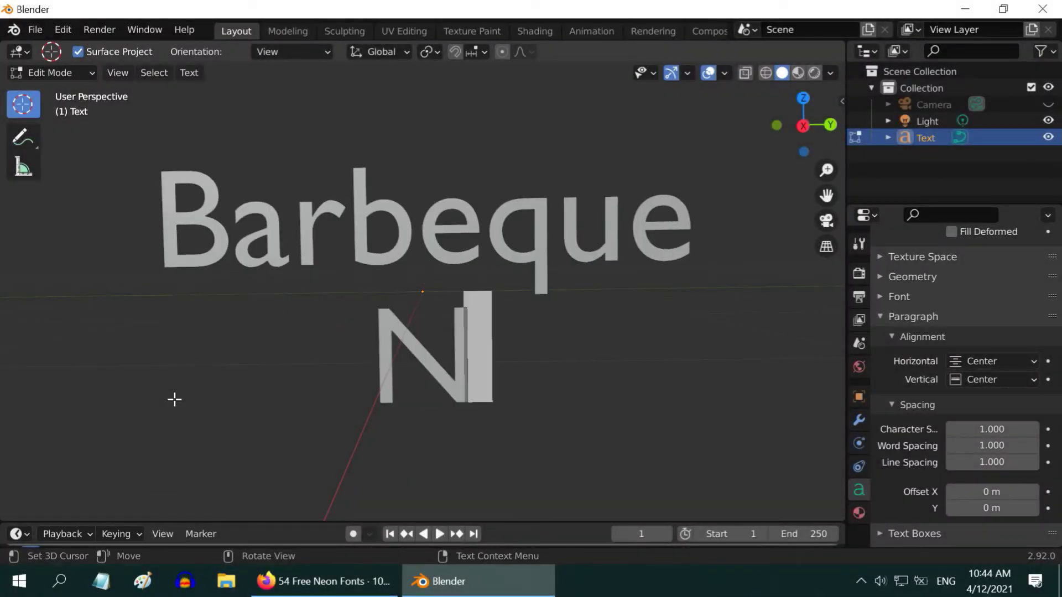
- Finish the 'Barbeque Nation' text and apply the NeonGlow-8VLz.ttf font to it
{"action": "type", "text": "ation"}
{"action": "left_click", "coordinate": [425, 254]}
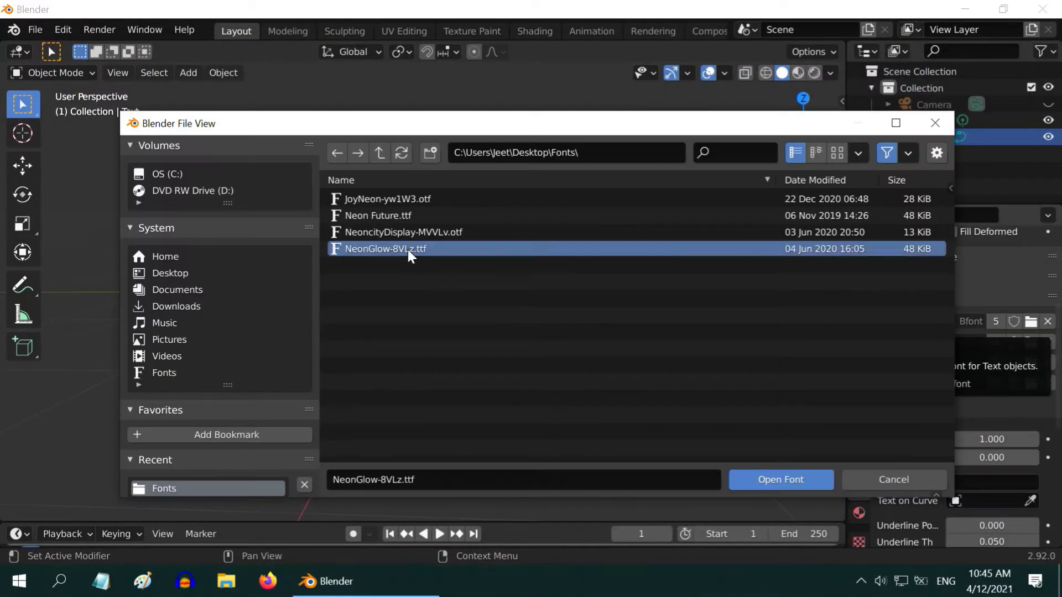
{"action": "left_click", "coordinate": [769, 476]}
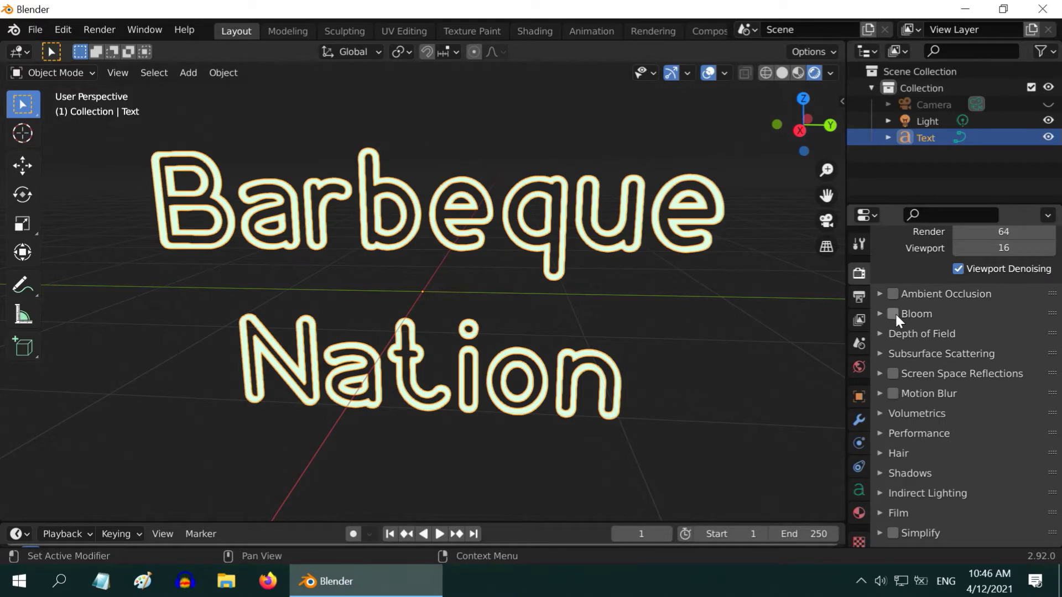
- Enable Bloom in Render properties with an intensity of 0.25
{"action": "left_click", "coordinate": [893, 314]}
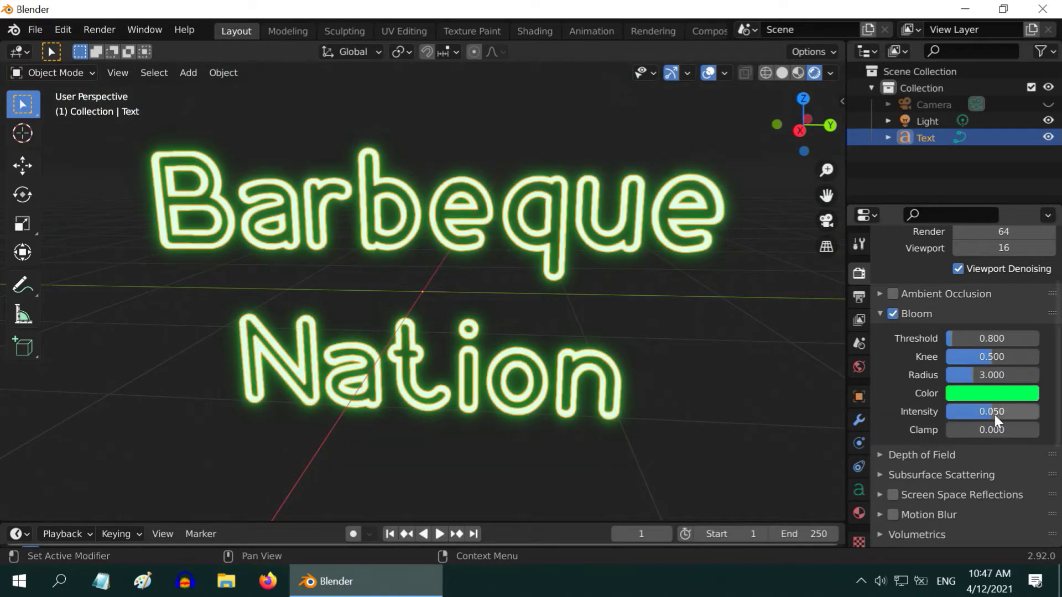
{"action": "left_click", "coordinate": [994, 412]}
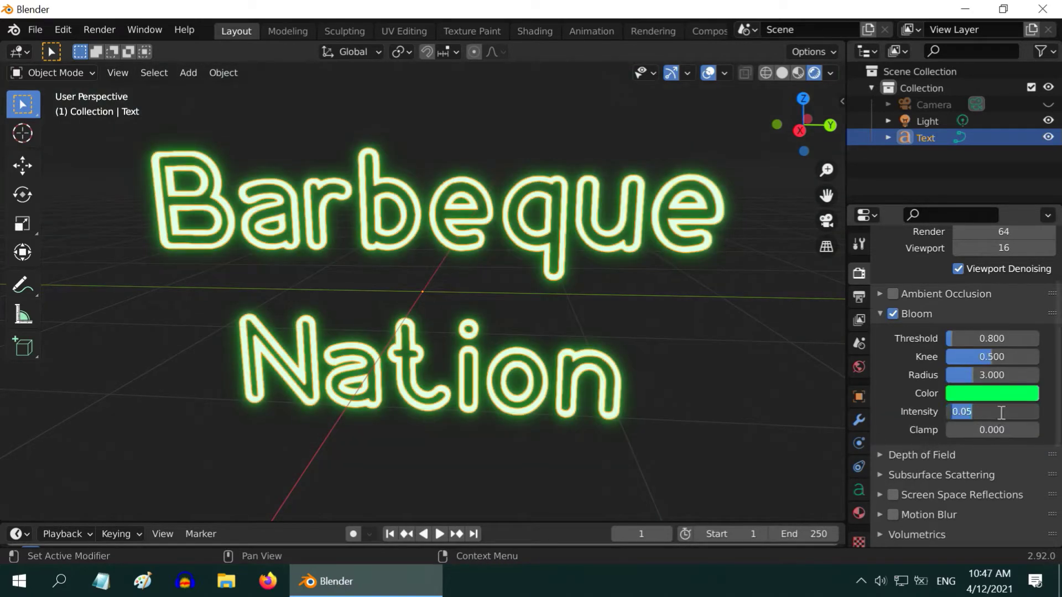
{"action": "type", "text": "0.25"}
{"action": "key", "text": "Return"}
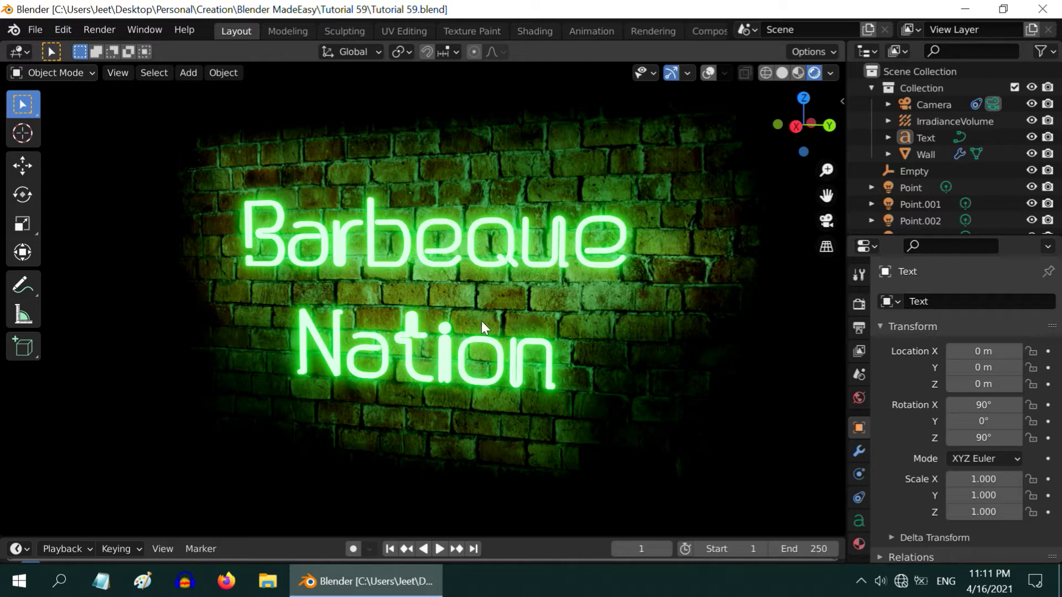
{"action": "middle_click_drag", "start_coordinate": [332, 360], "coordinate": [354, 355]}
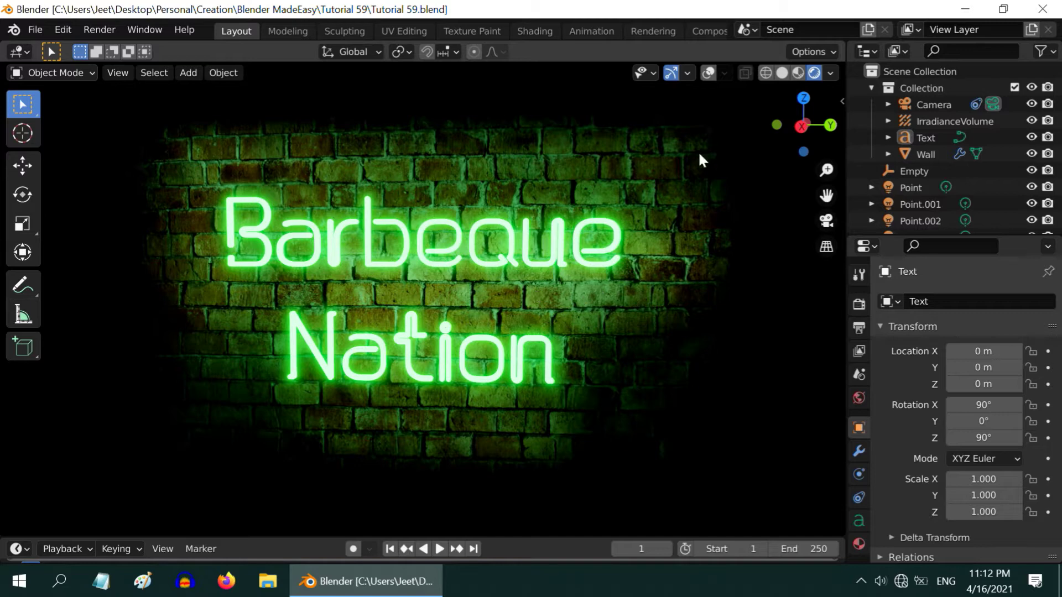
- Turn on viewport overlays and inspect the Text, Point.002 light and IrradianceVolume objects
{"action": "left_click", "coordinate": [710, 72]}
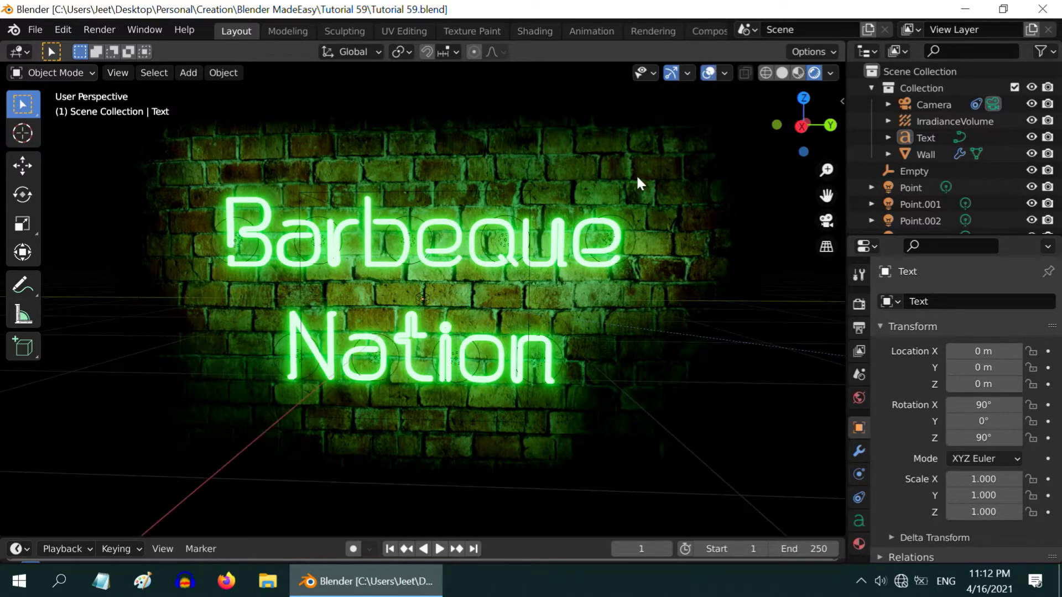
{"action": "left_click", "coordinate": [556, 237]}
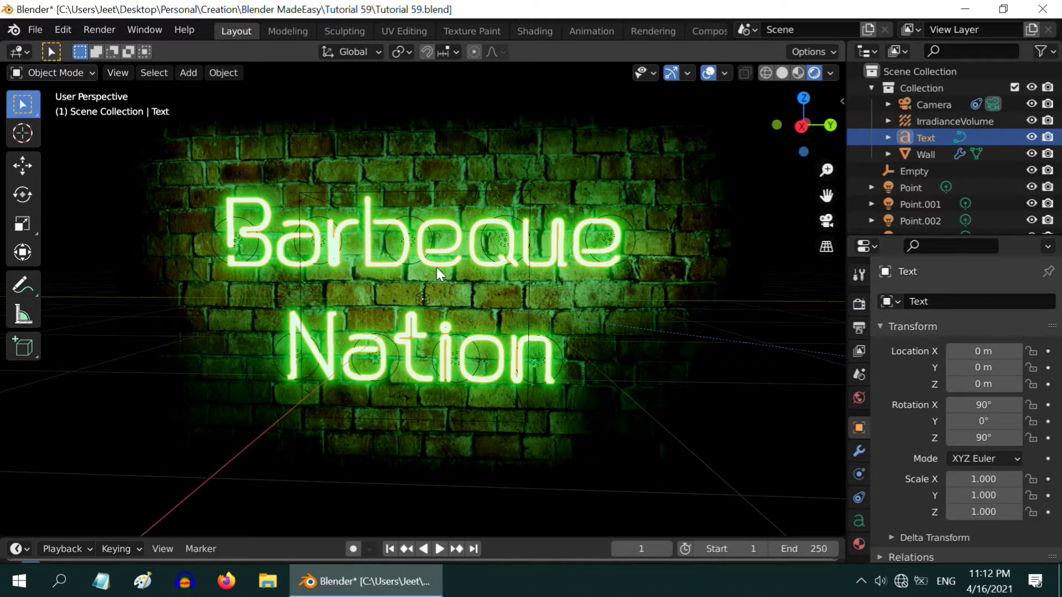
{"action": "left_click", "coordinate": [634, 249]}
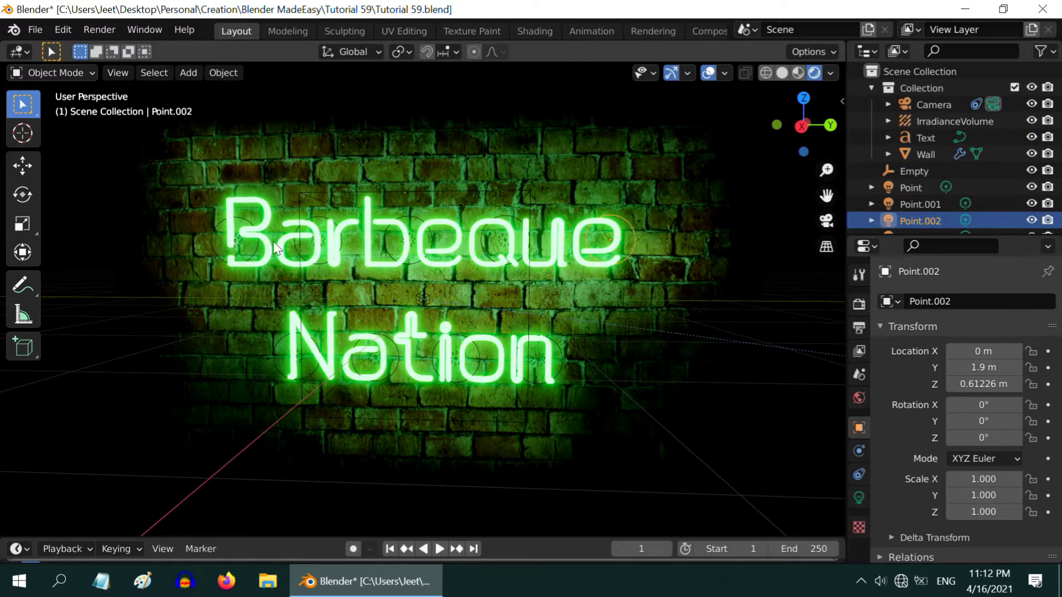
{"action": "scroll", "coordinate": [907, 188], "scroll_direction": "down", "scroll_amount": 4}
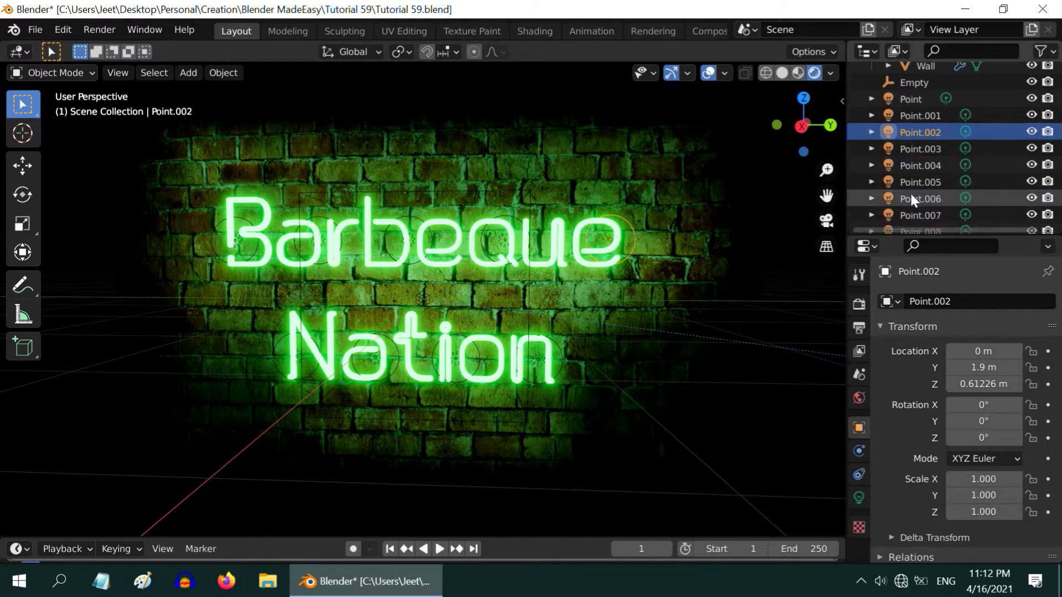
{"action": "scroll", "coordinate": [939, 223], "scroll_direction": "up", "scroll_amount": 4}
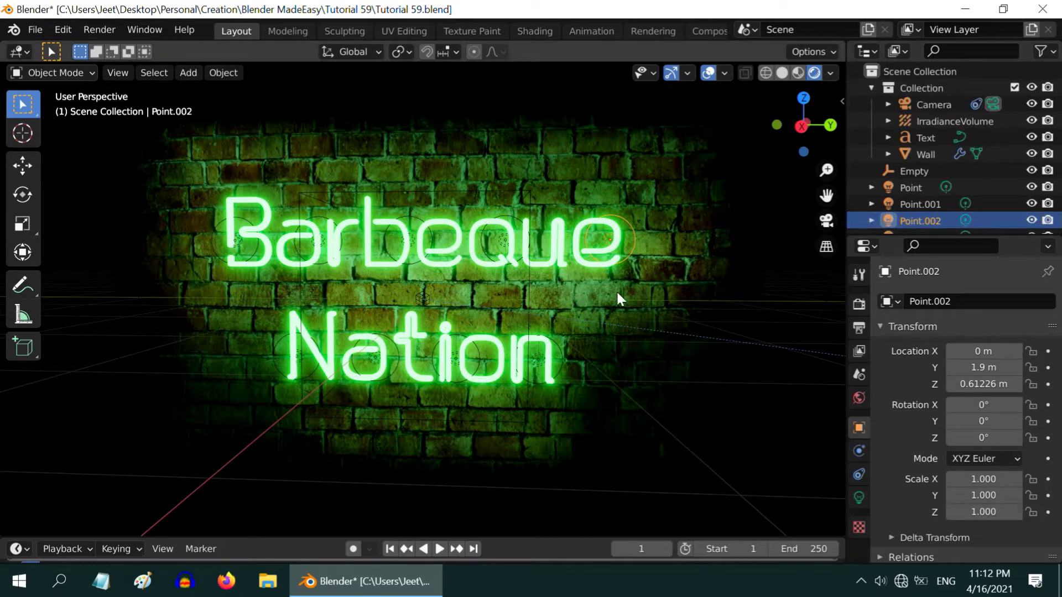
{"action": "left_click", "coordinate": [940, 121]}
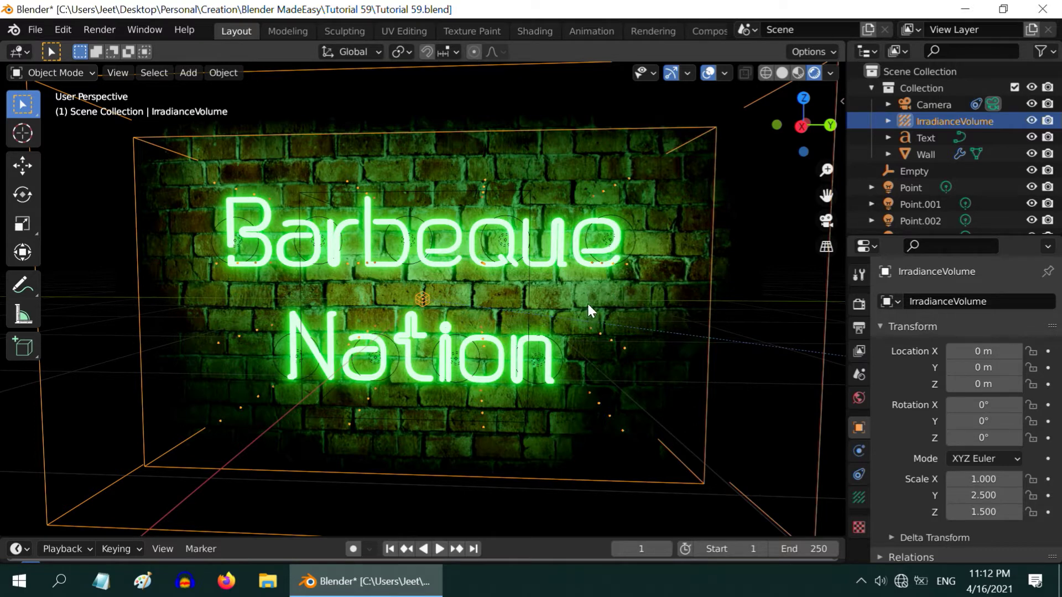
{"action": "left_click", "coordinate": [558, 252]}
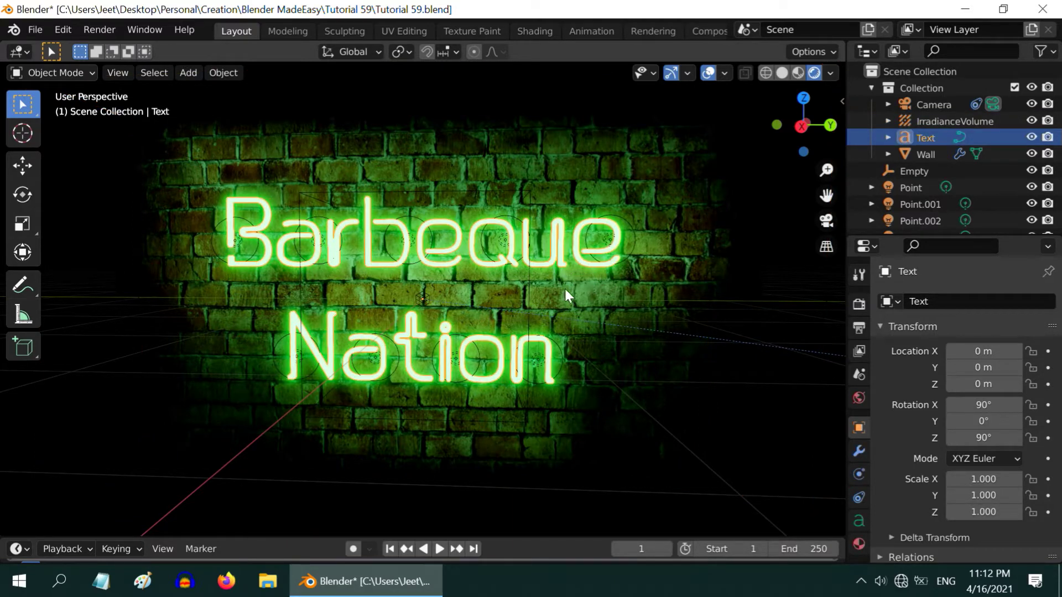
- Set the text material's Emission Strength to 0.8 and drag the Point light's Power to 500 mW
{"action": "left_click", "coordinate": [858, 543]}
{"action": "scroll", "coordinate": [938, 451], "scroll_direction": "down", "scroll_amount": 4}
{"action": "double_click", "coordinate": [1000, 432]}
{"action": "type", "text": "0.7"}
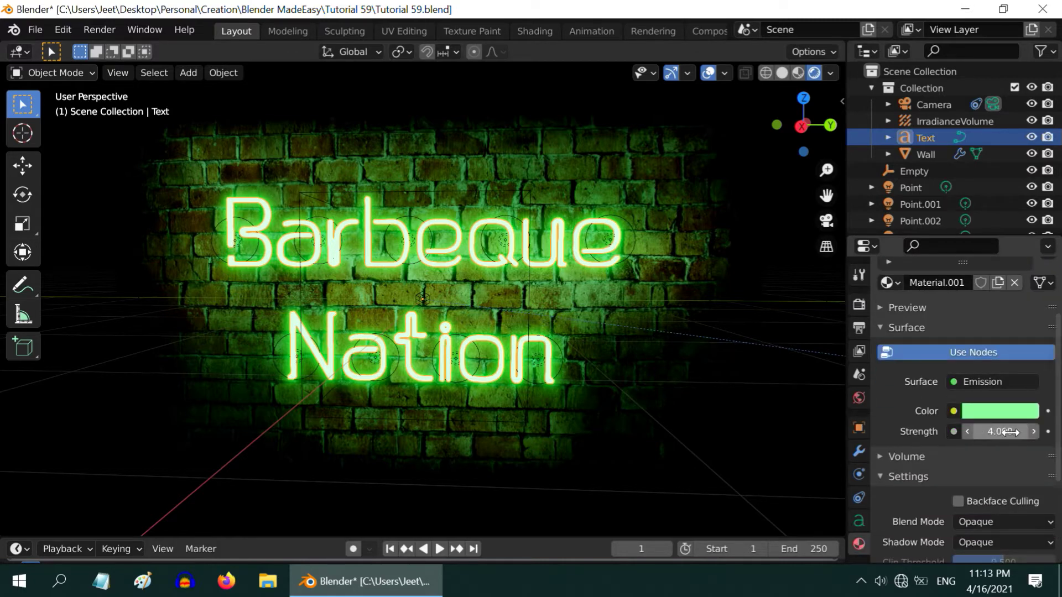
{"action": "key", "text": "Return"}
{"action": "key", "text": "BackSpace"}
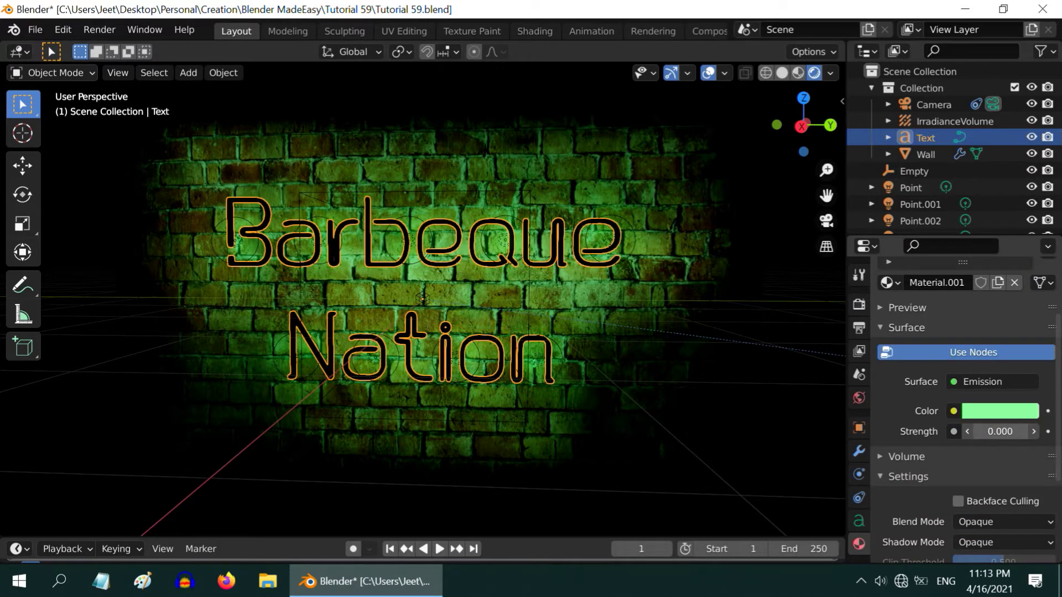
{"action": "left_click_drag", "start_coordinate": [1000, 432], "coordinate": [1012, 432]}
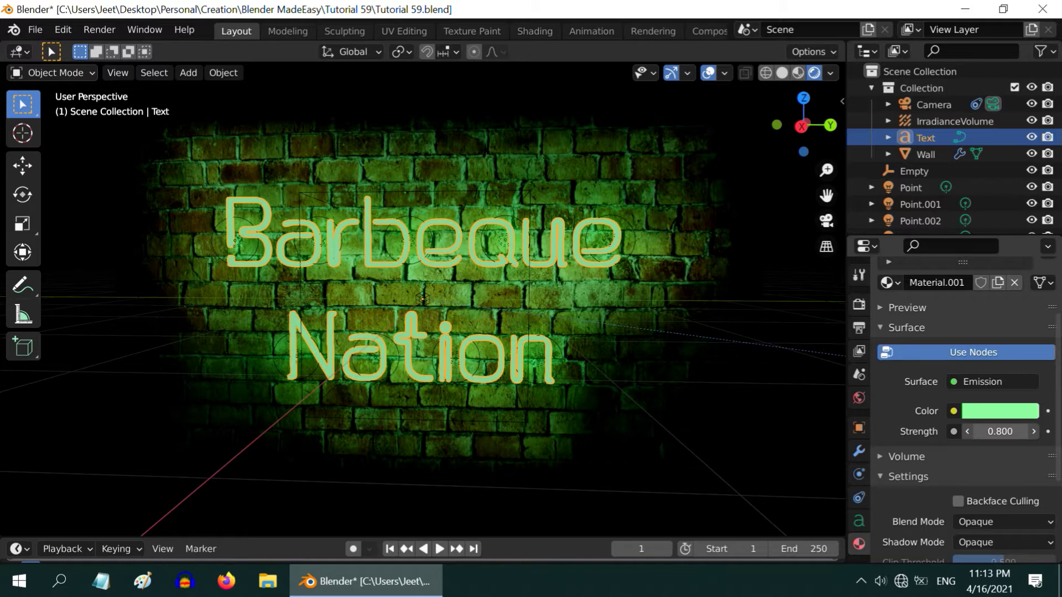
{"action": "left_click", "coordinate": [908, 187]}
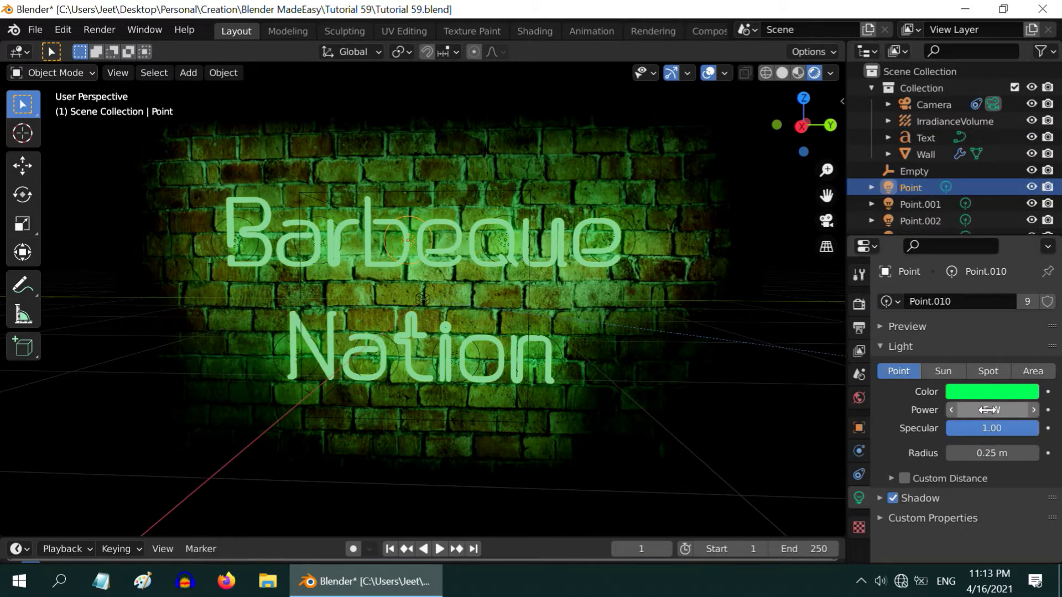
{"action": "mouse_move", "coordinate": [989, 410]}
{"action": "left_mouse_down"}
{"action": "mouse_move", "coordinate": [962, 410]}
{"action": "mouse_move", "coordinate": [980, 410]}
{"action": "left_mouse_up"}
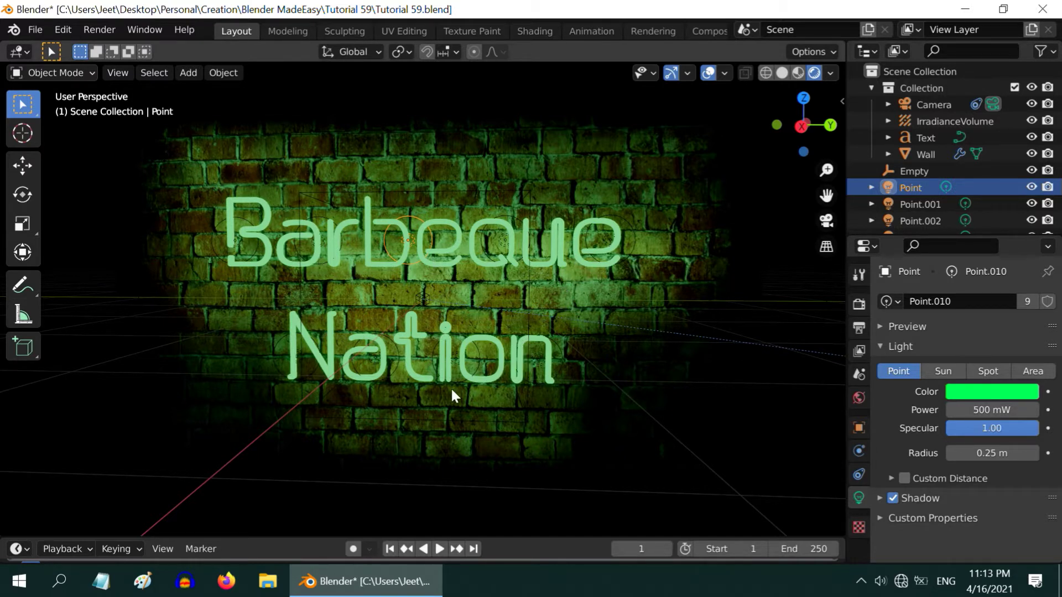
- Select the IrradianceVolume and scroll Render Properties down to the Indirect Lighting panel
{"action": "left_click", "coordinate": [957, 121]}
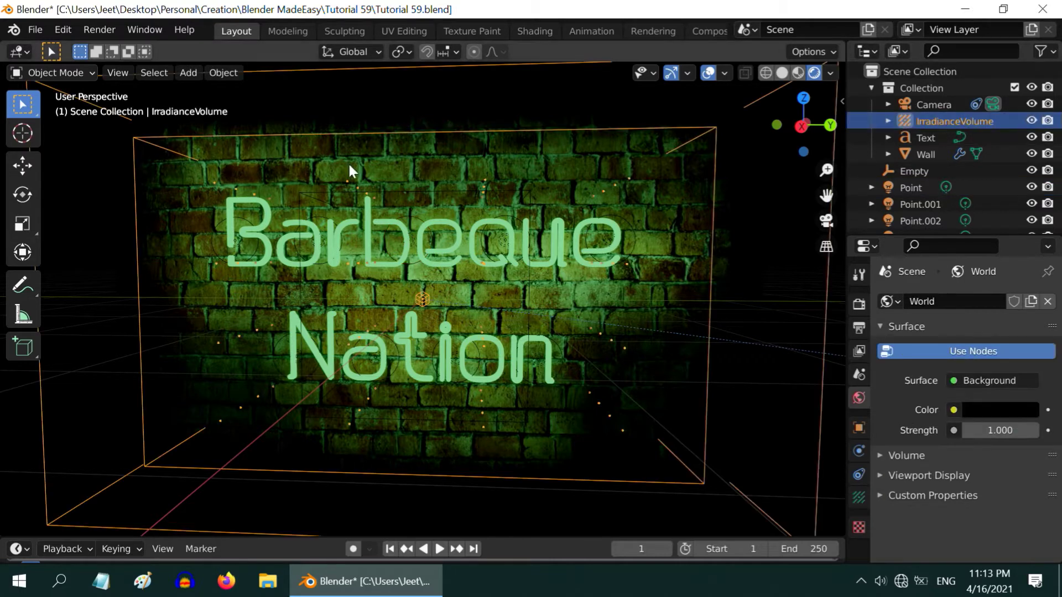
{"action": "left_click", "coordinate": [859, 303]}
{"action": "scroll", "coordinate": [955, 468], "scroll_direction": "down", "scroll_amount": 8}
{"action": "scroll", "coordinate": [955, 467], "scroll_direction": "down", "scroll_amount": 5}
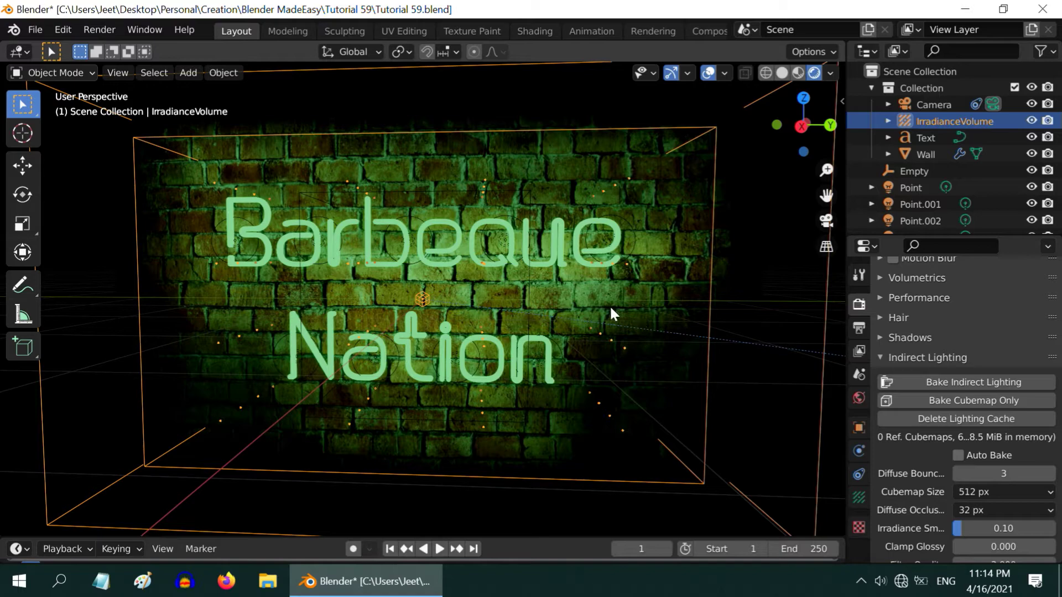
{"action": "left_click", "coordinate": [965, 9]}
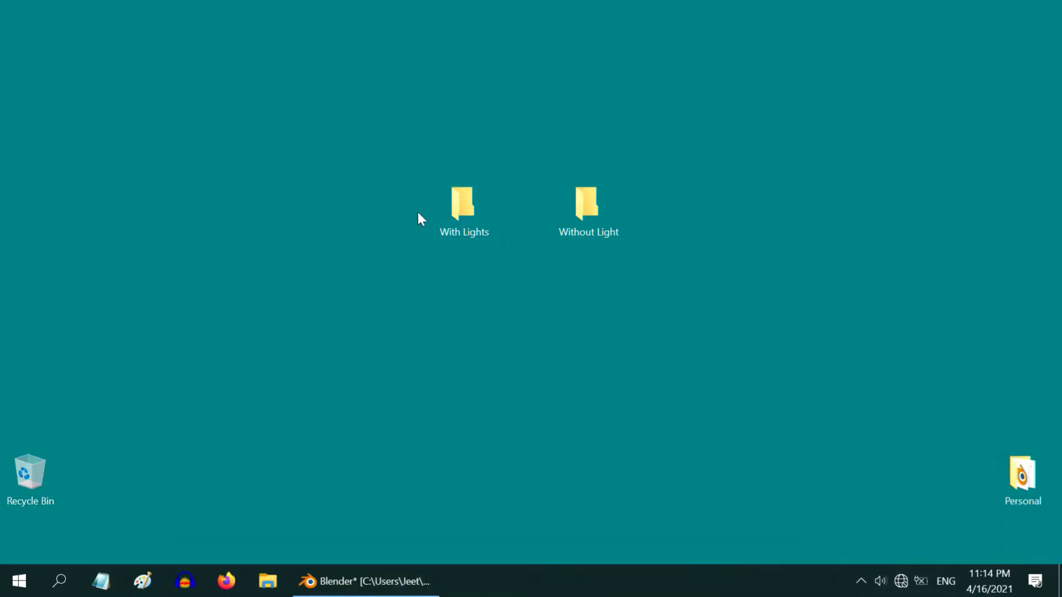
{"action": "left_click", "coordinate": [476, 203]}
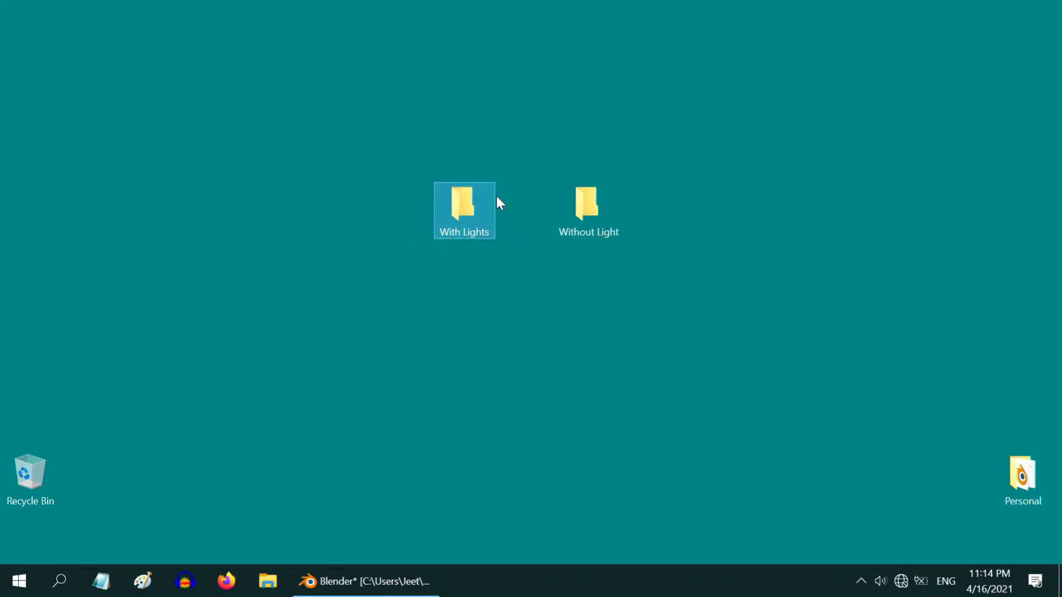
{"action": "left_click", "coordinate": [570, 213]}
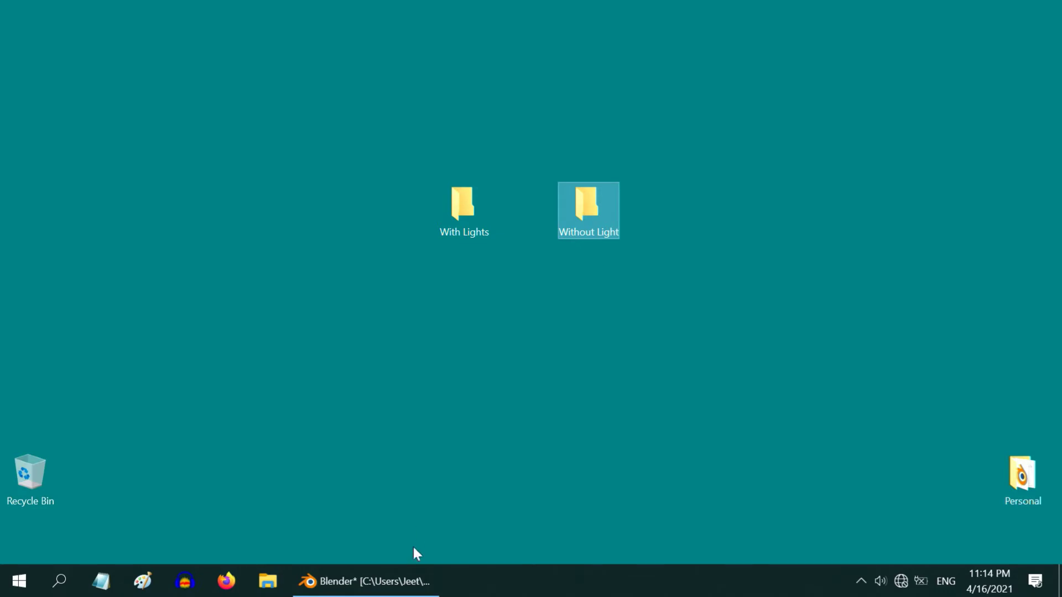
{"action": "left_click", "coordinate": [398, 581]}
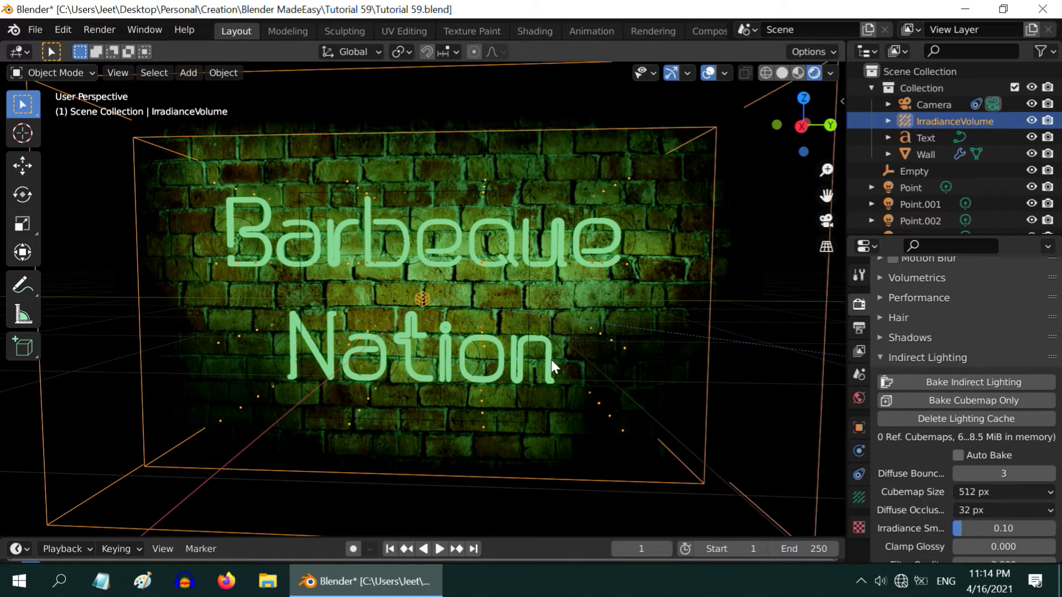
- Set the Barbeque Nation text material's Emission Strength to 4
{"action": "left_click", "coordinate": [556, 251]}
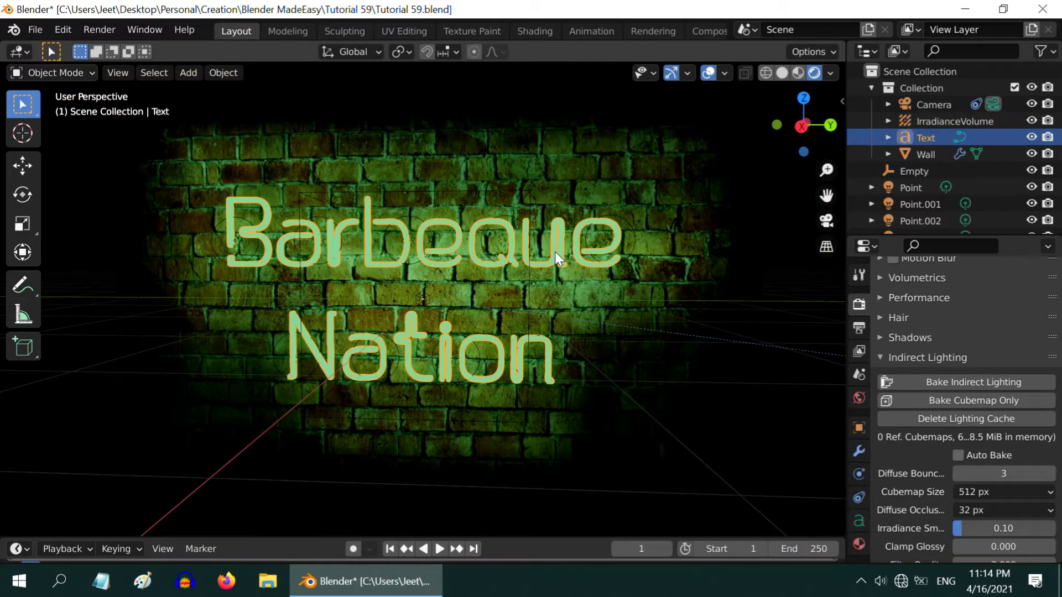
{"action": "left_click", "coordinate": [857, 544]}
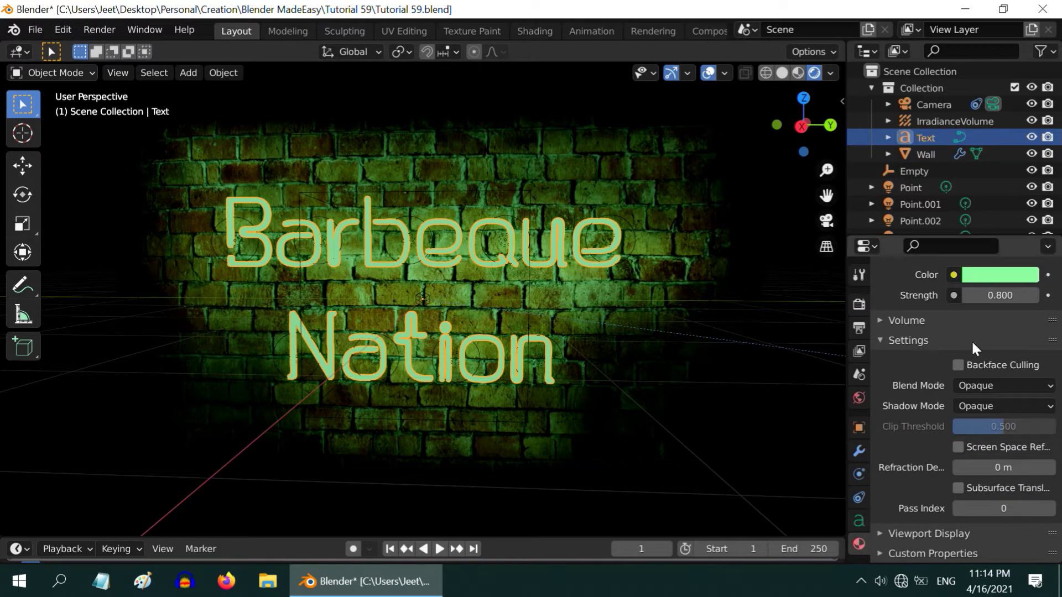
{"action": "scroll", "coordinate": [973, 340], "scroll_direction": "up", "scroll_amount": 4}
{"action": "left_click", "coordinate": [996, 384]}
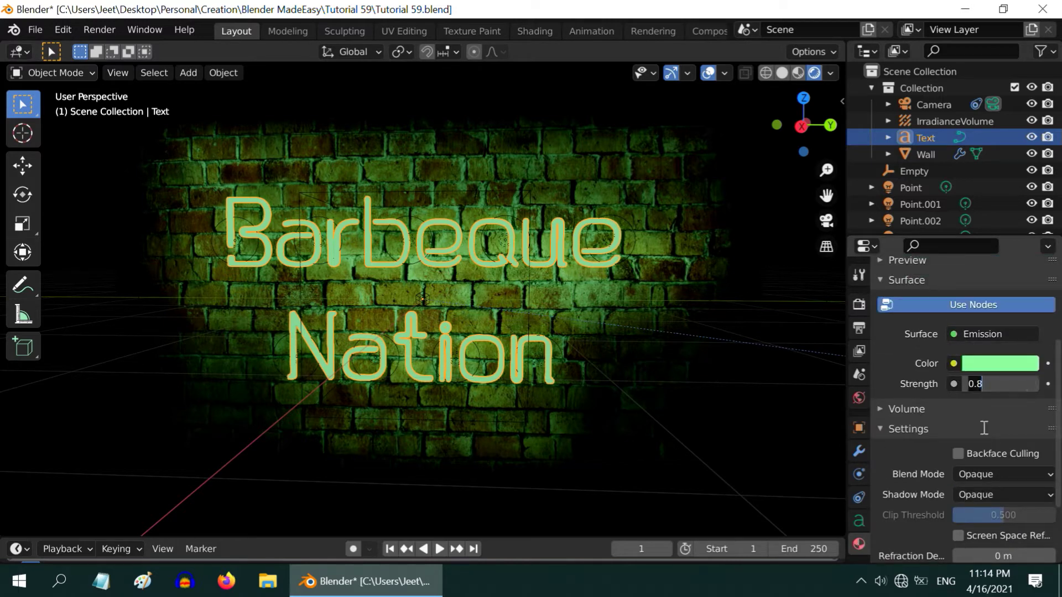
{"action": "type", "text": "4"}
{"action": "key", "text": "Return"}
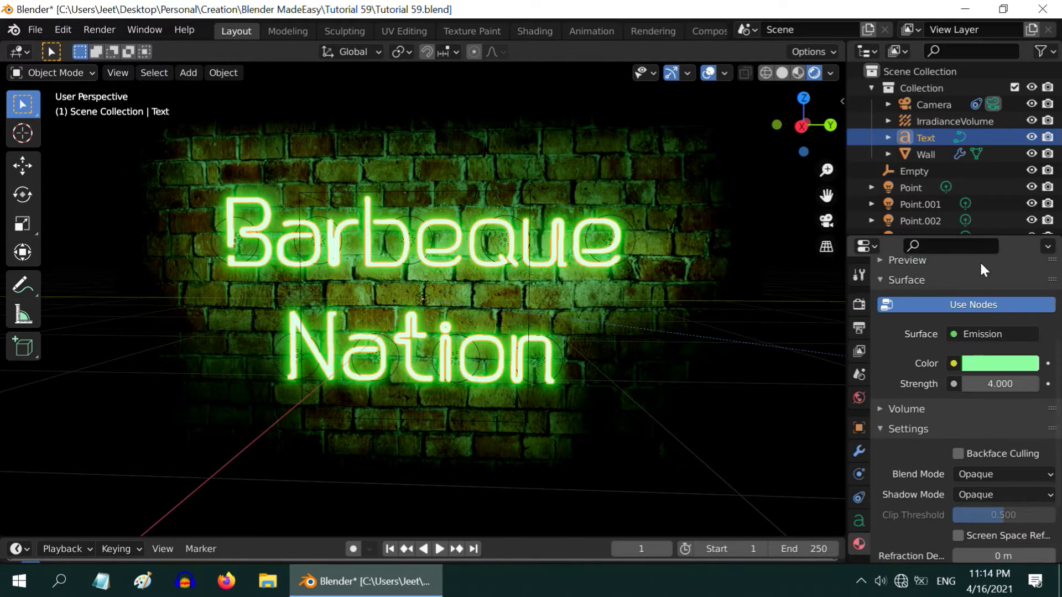
- Raise the Point light's Power to 5 W
{"action": "left_click", "coordinate": [914, 187]}
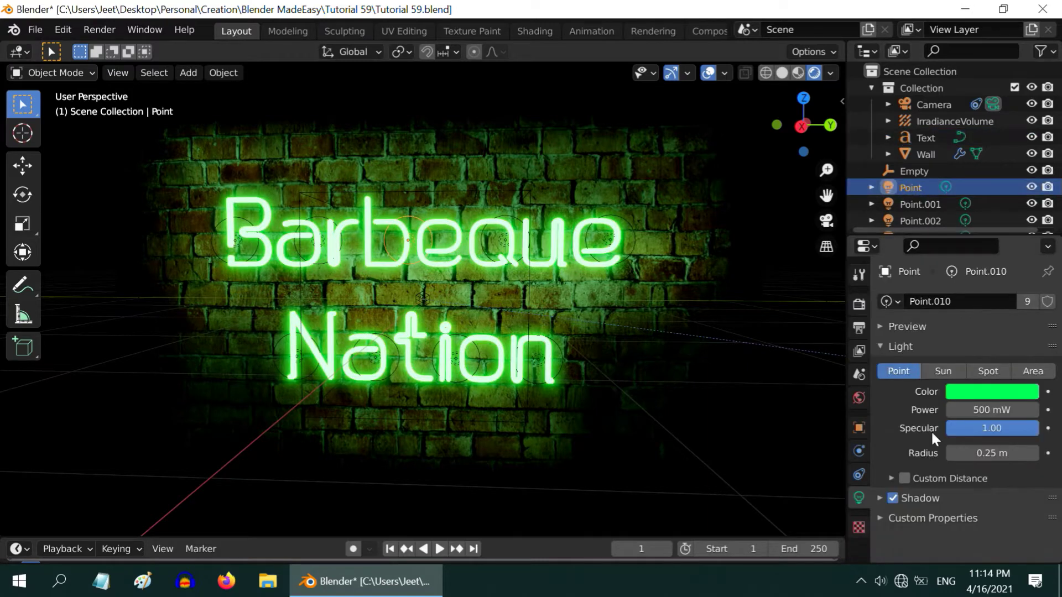
{"action": "left_click", "coordinate": [993, 411]}
{"action": "type", "text": "5"}
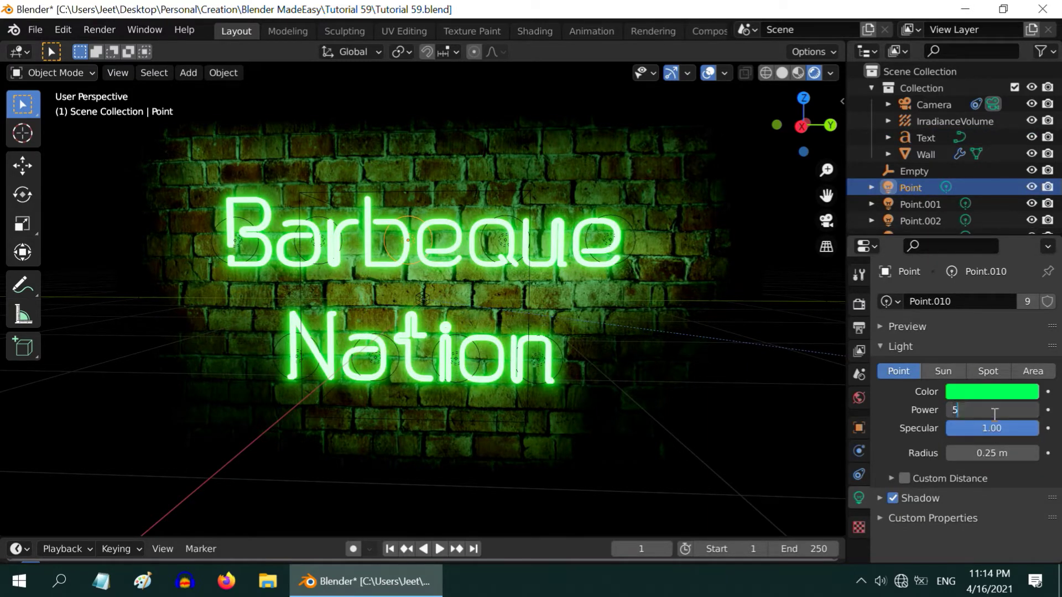
{"action": "key", "text": "Return"}
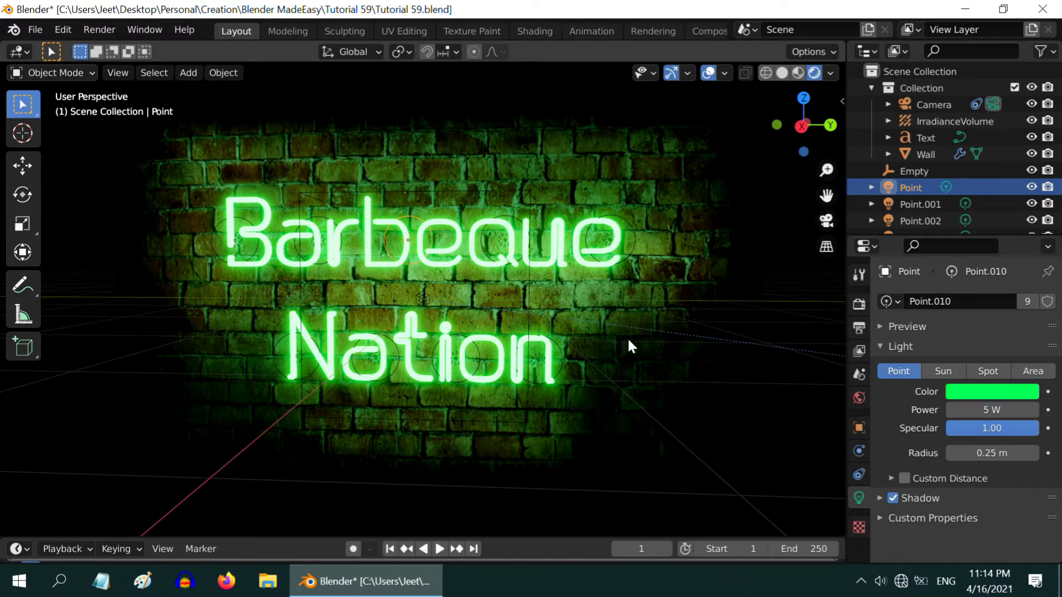
- Look through the camera, enable Camera to View lock, and orbit to reframe the sign
{"action": "left_click", "coordinate": [826, 222]}
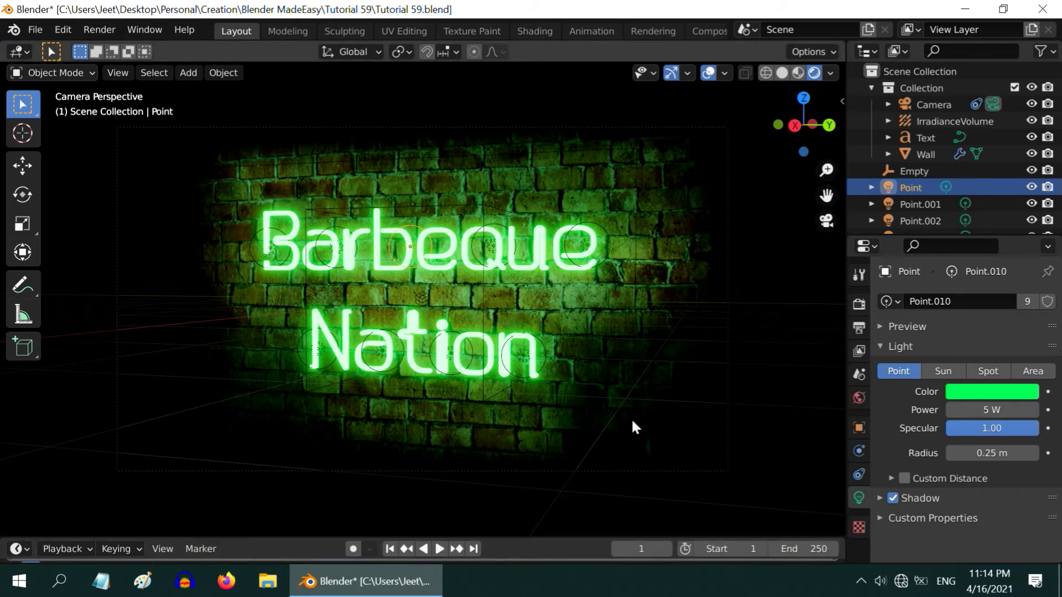
{"action": "key", "text": "n"}
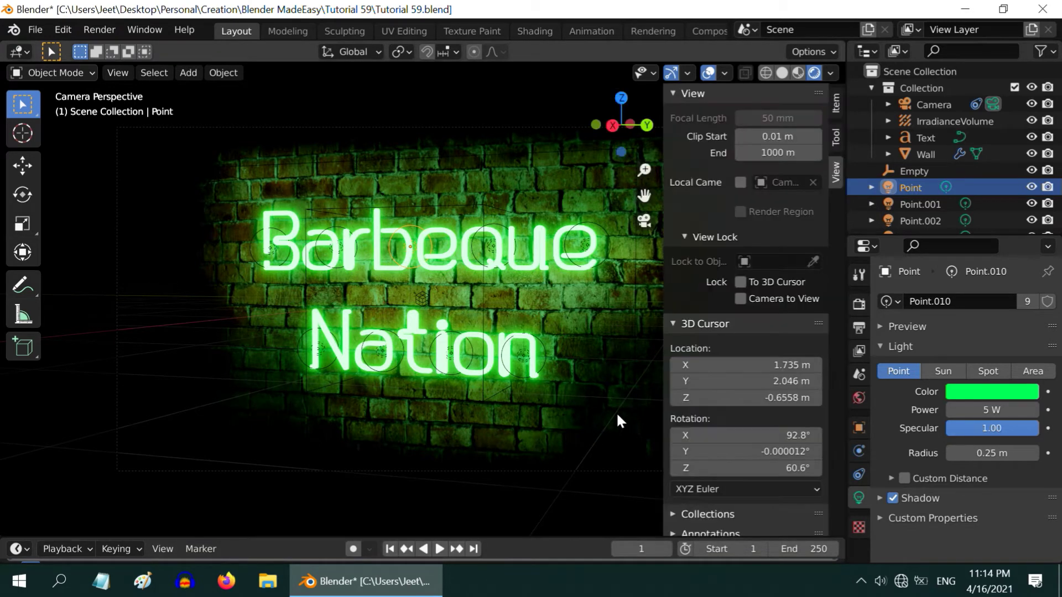
{"action": "left_click", "coordinate": [744, 298]}
{"action": "key", "text": "n"}
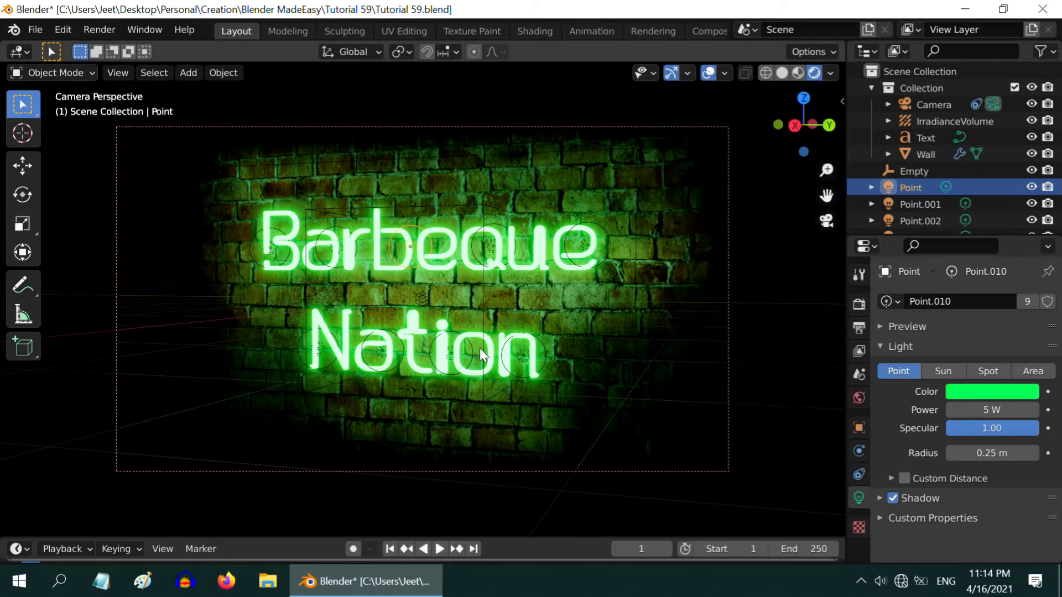
{"action": "middle_click_drag", "start_coordinate": [492, 392], "coordinate": [553, 419]}
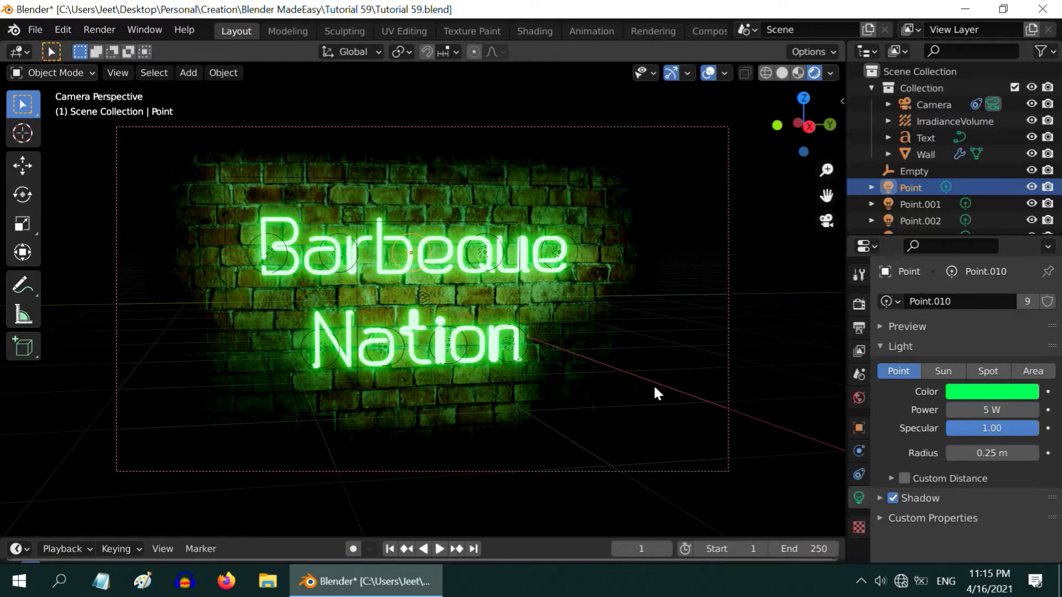
- Insert frame-1 keyframes on the Camera's Location and Rotation in Object properties
{"action": "left_click", "coordinate": [924, 100]}
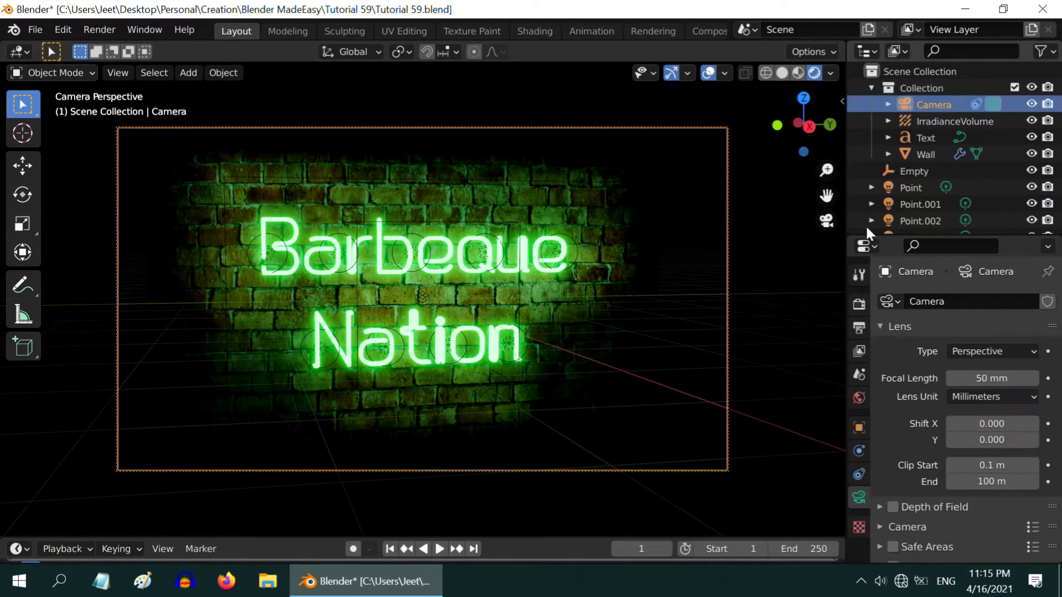
{"action": "left_click", "coordinate": [859, 426]}
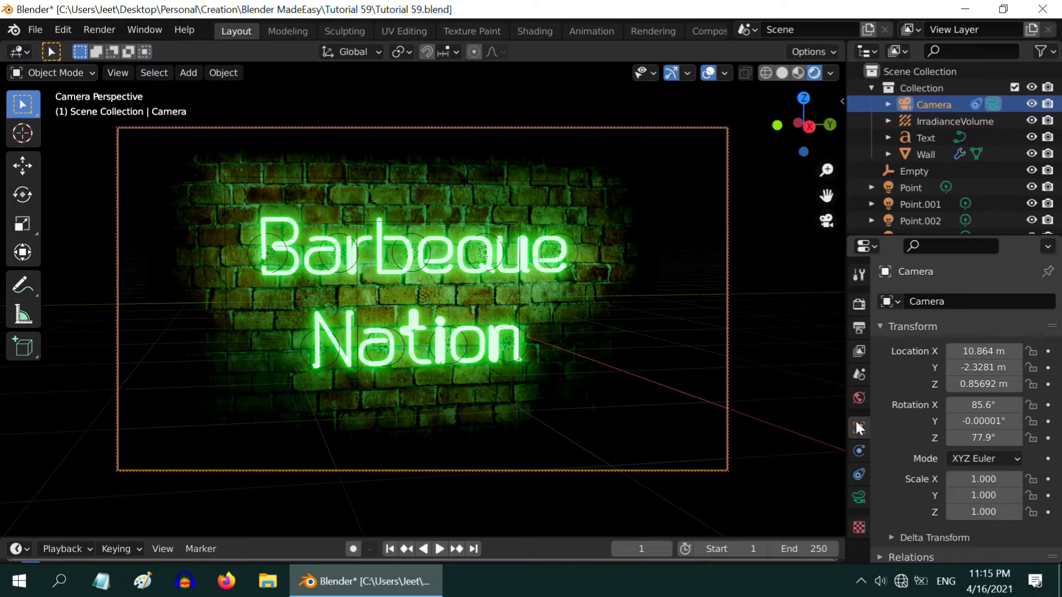
{"action": "right_click", "coordinate": [977, 359]}
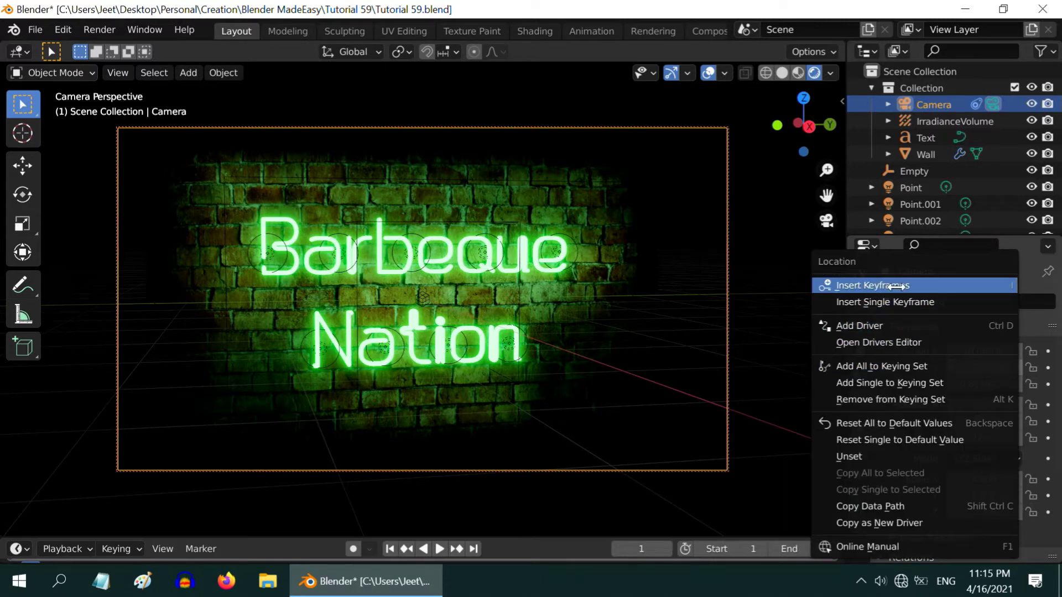
{"action": "left_click", "coordinate": [929, 285]}
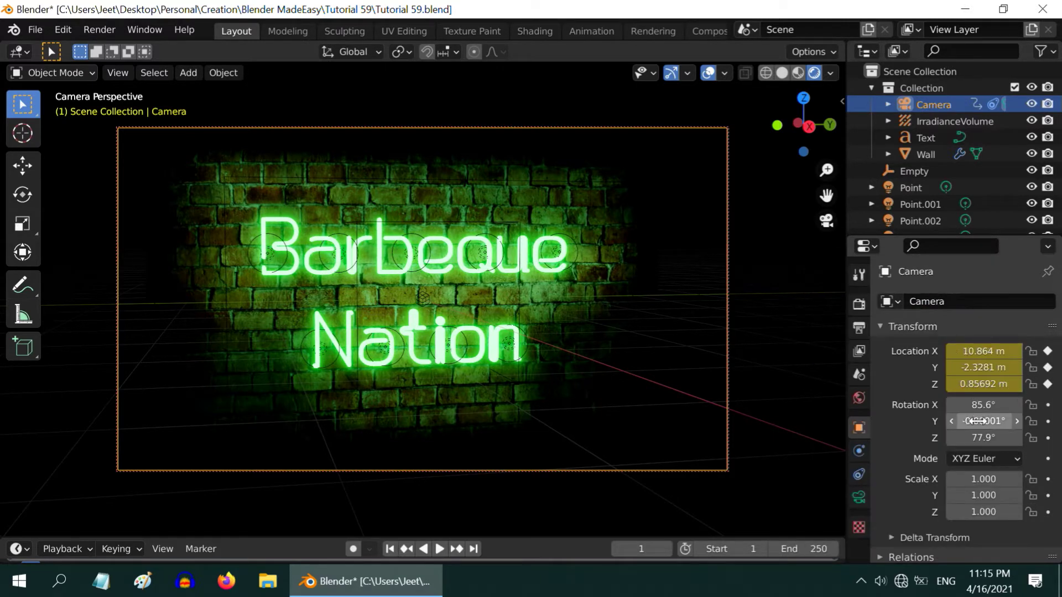
{"action": "right_click", "coordinate": [977, 423]}
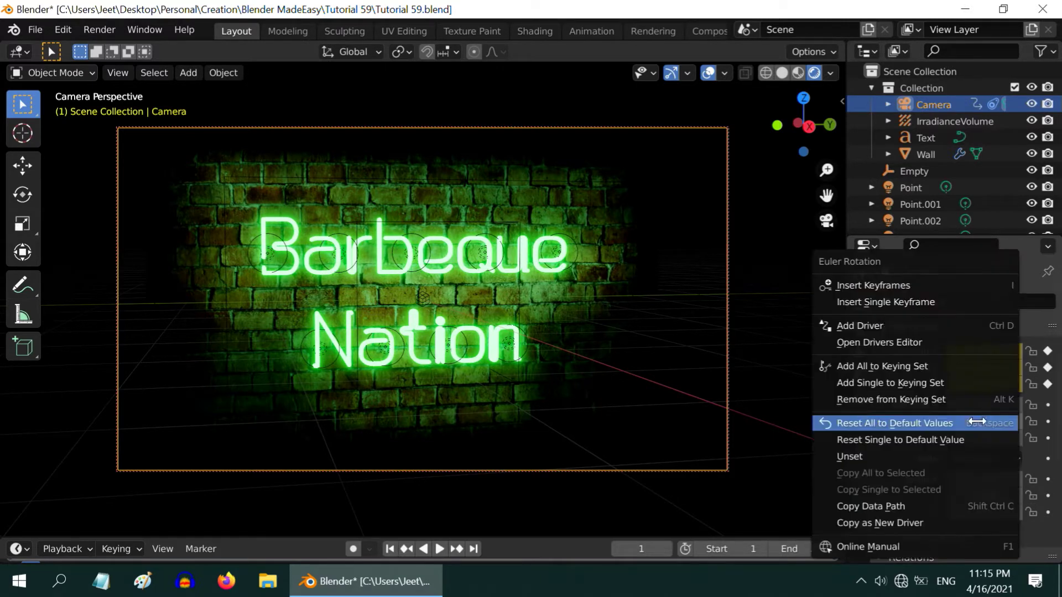
{"action": "left_click", "coordinate": [910, 285]}
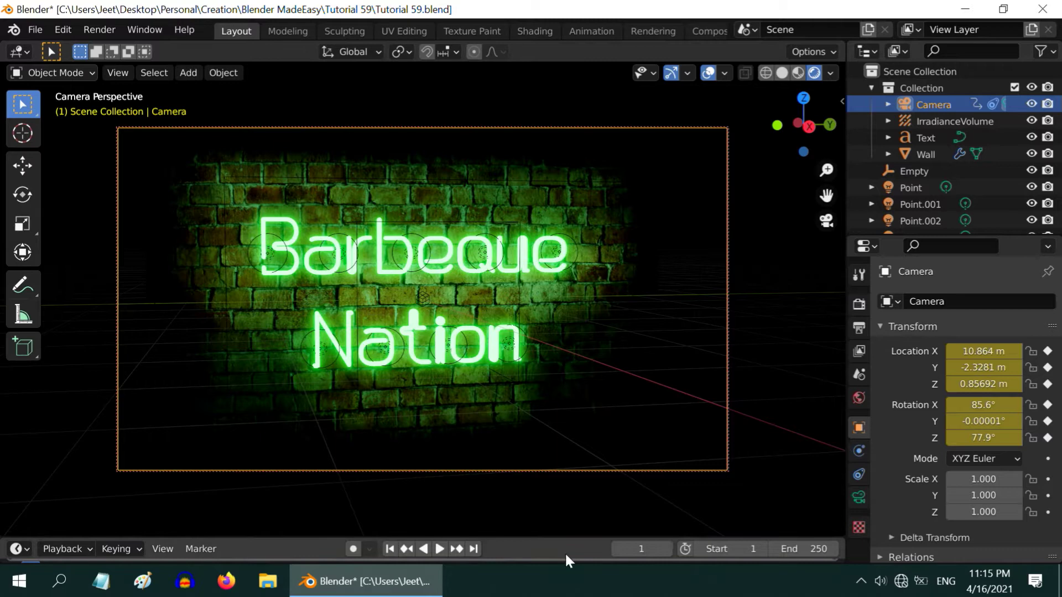
- At frame 250, swing the camera across the brick wall and move it closer to the sign
{"action": "left_click", "coordinate": [475, 549]}
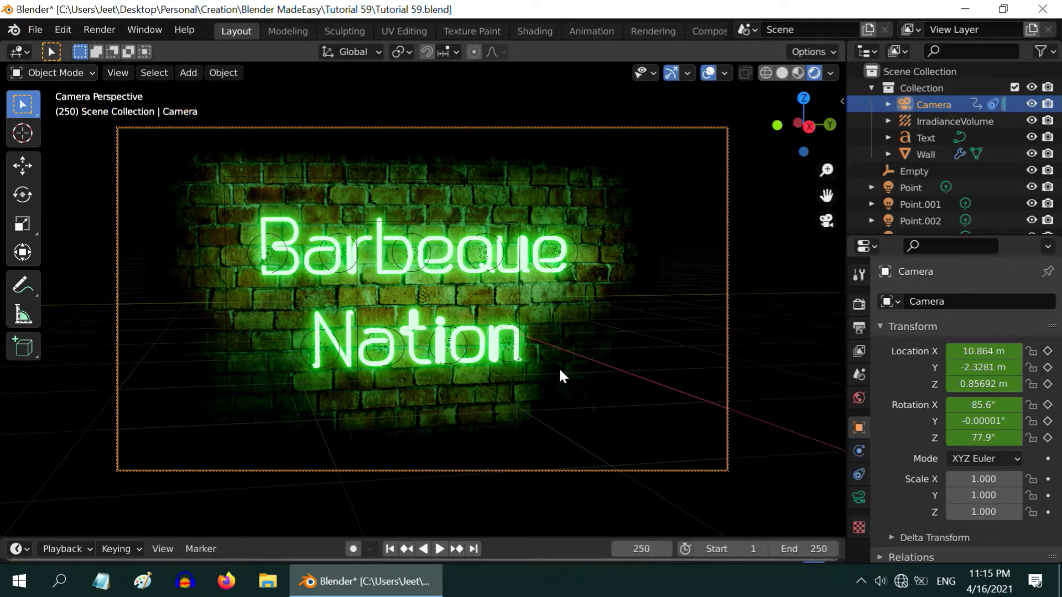
{"action": "middle_click_drag", "start_coordinate": [558, 367], "coordinate": [483, 370]}
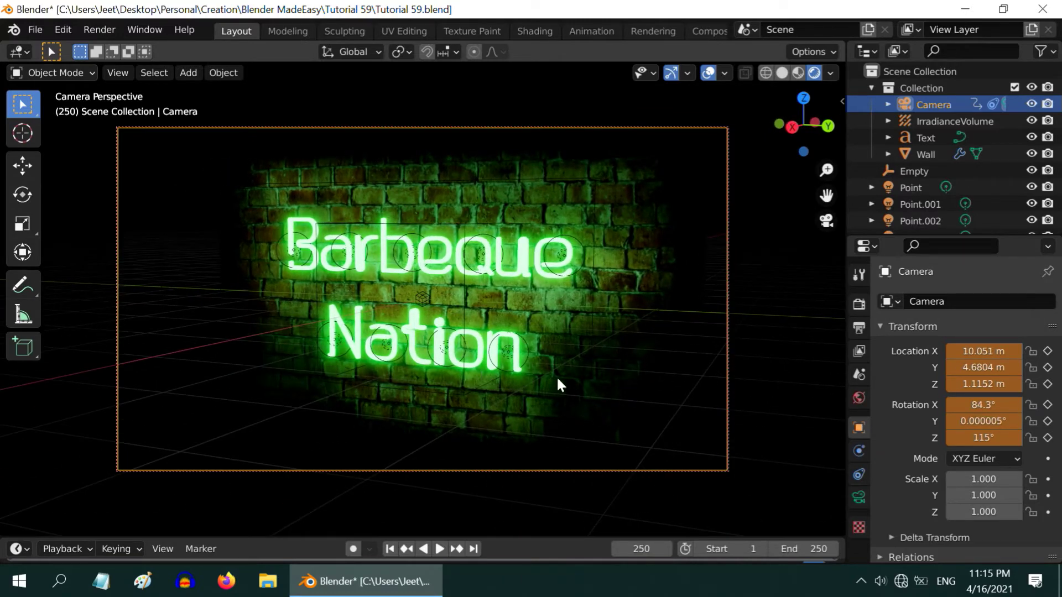
{"action": "mouse_move", "coordinate": [566, 375]}
{"action": "middle_mouse_down", "text": "ctrl"}
{"action": "mouse_move", "coordinate": [566, 343]}
{"action": "mouse_move", "coordinate": [542, 359]}
{"action": "mouse_move", "coordinate": [553, 360]}
{"action": "middle_mouse_up", "text": "ctrl"}
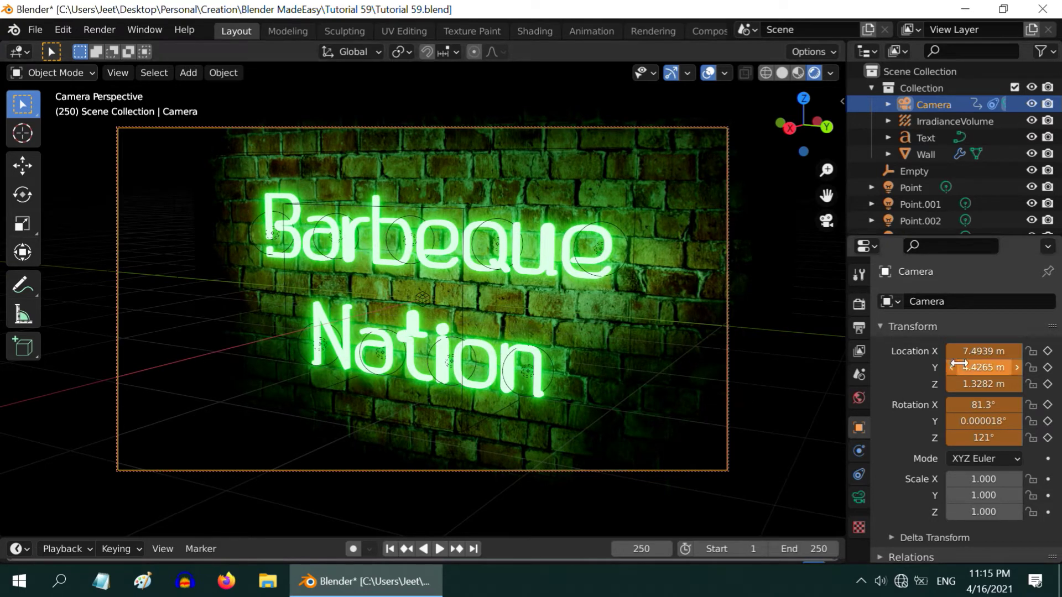
- Keyframe the camera's new Location and Rotation at frame 250
{"action": "right_click", "coordinate": [979, 360]}
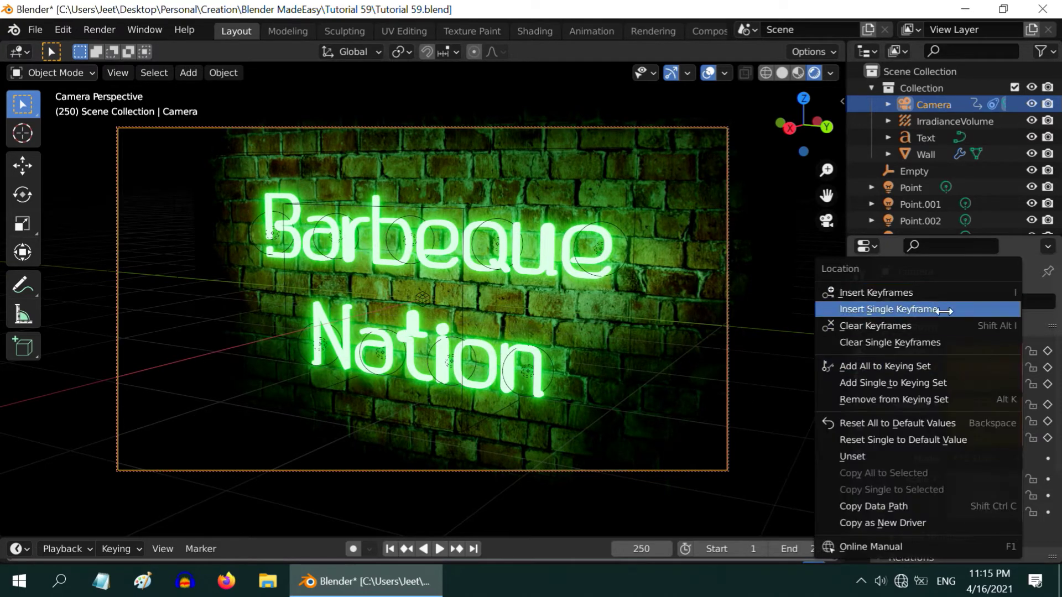
{"action": "left_click", "coordinate": [940, 291]}
{"action": "right_click", "coordinate": [967, 413]}
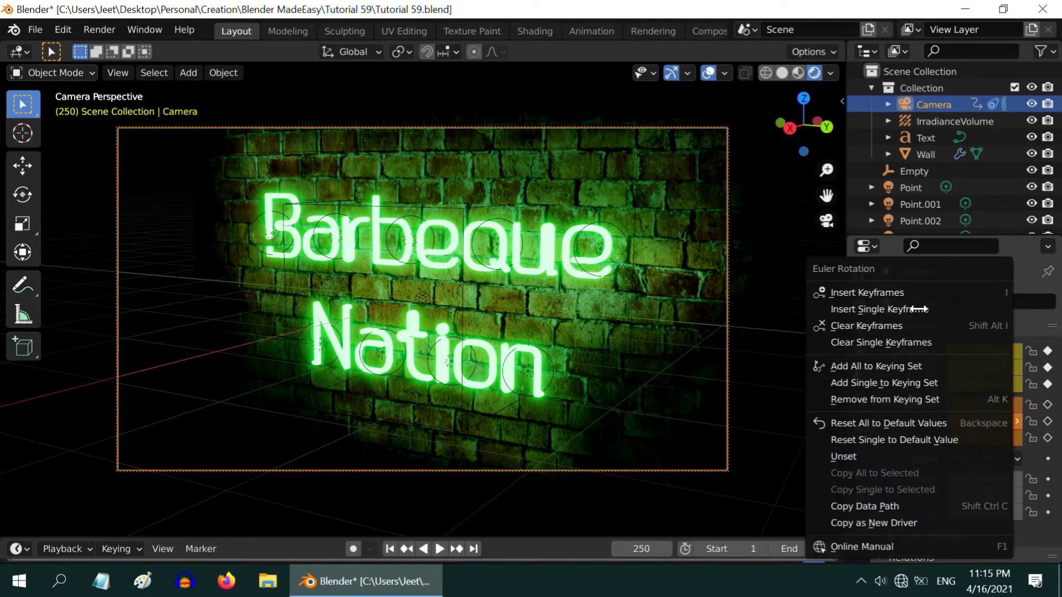
{"action": "left_click", "coordinate": [924, 291]}
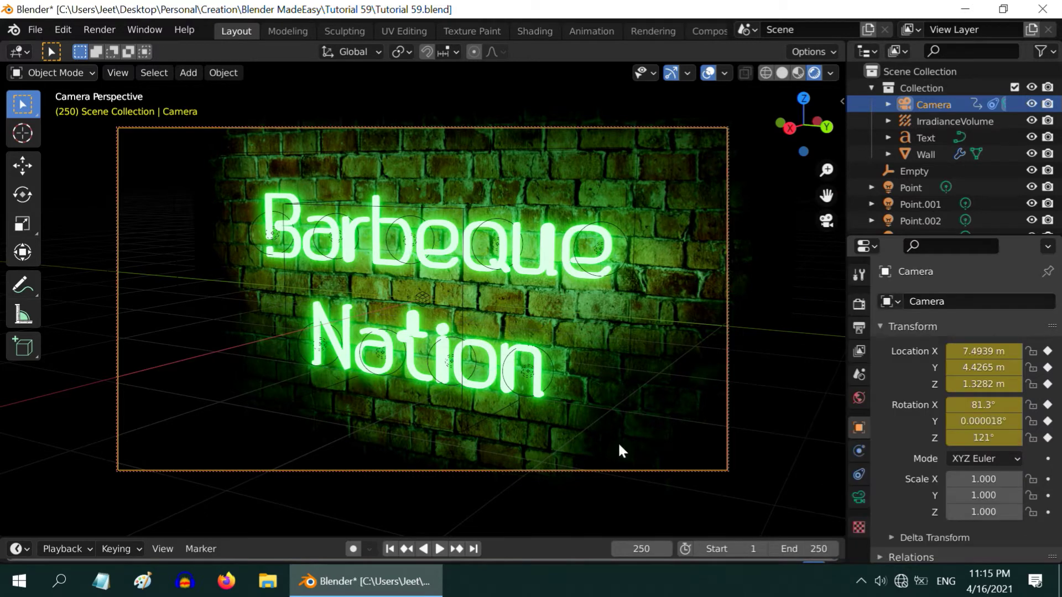
{"action": "left_click", "coordinate": [389, 548]}
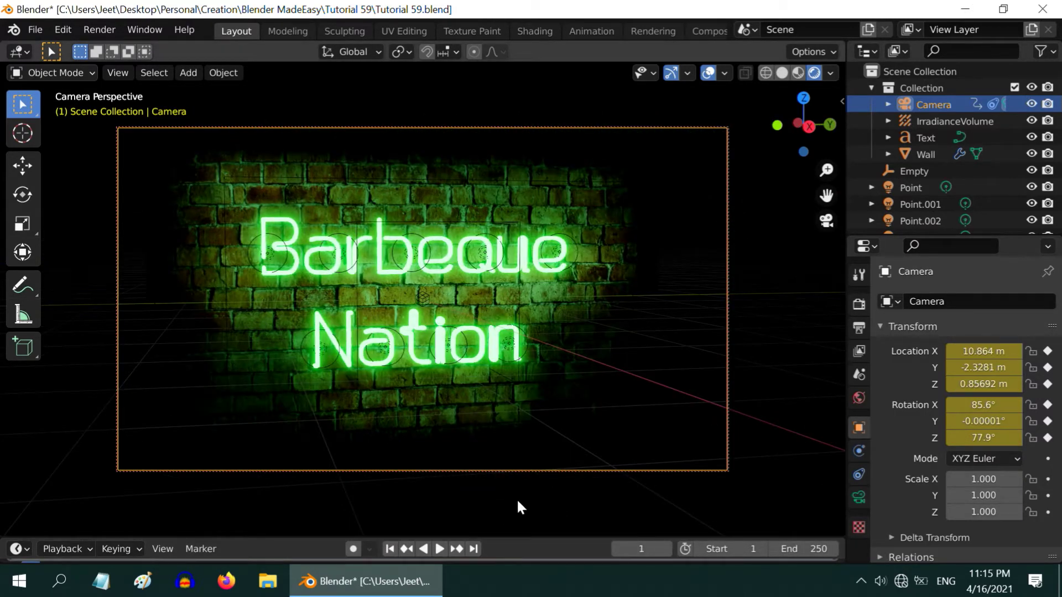
{"action": "left_click", "coordinate": [436, 549]}
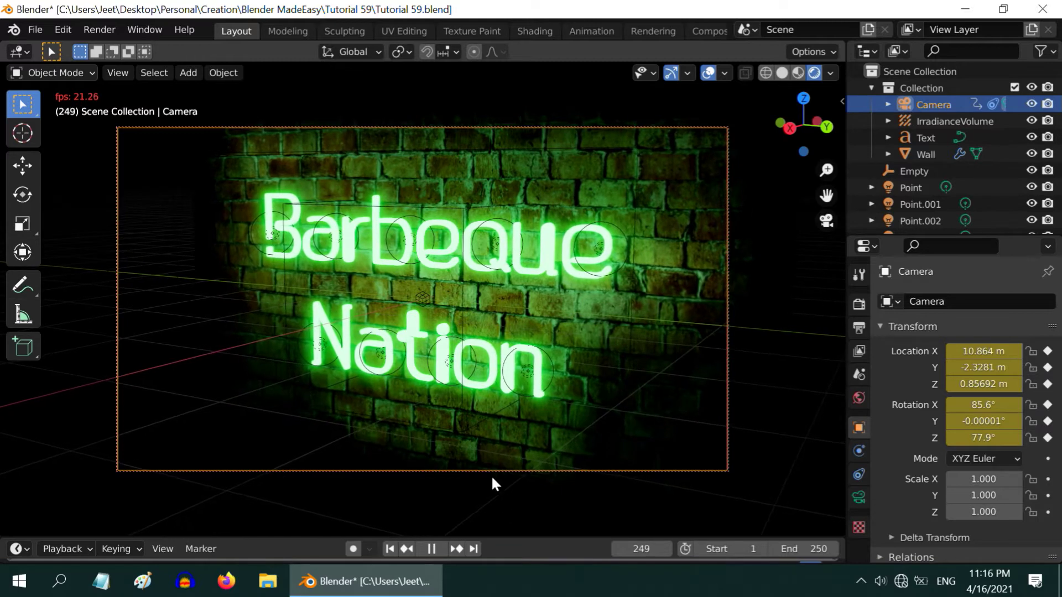
{"action": "left_click", "coordinate": [429, 549]}
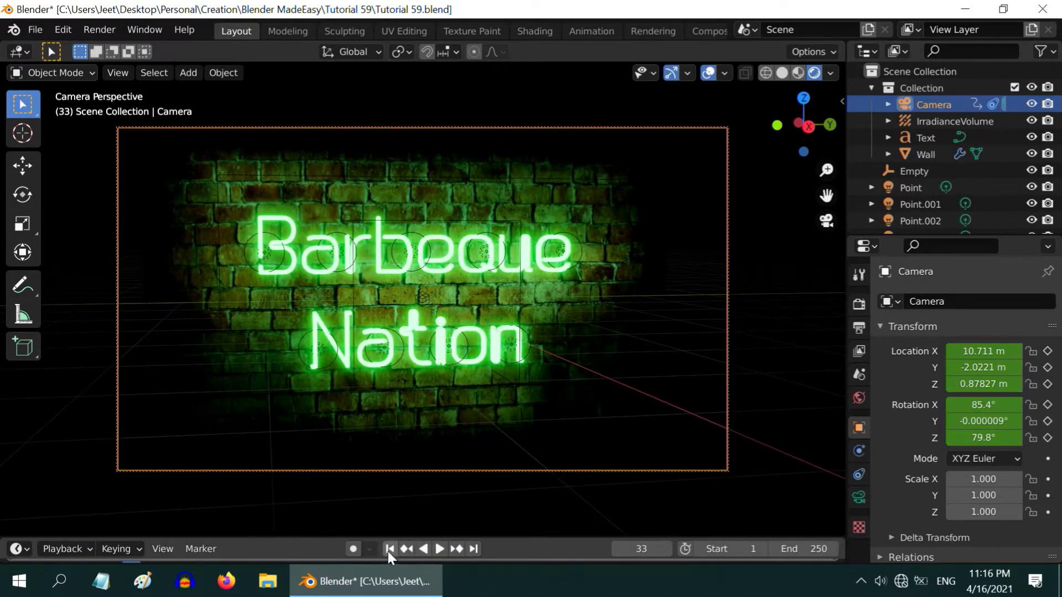
{"action": "left_click", "coordinate": [390, 548]}
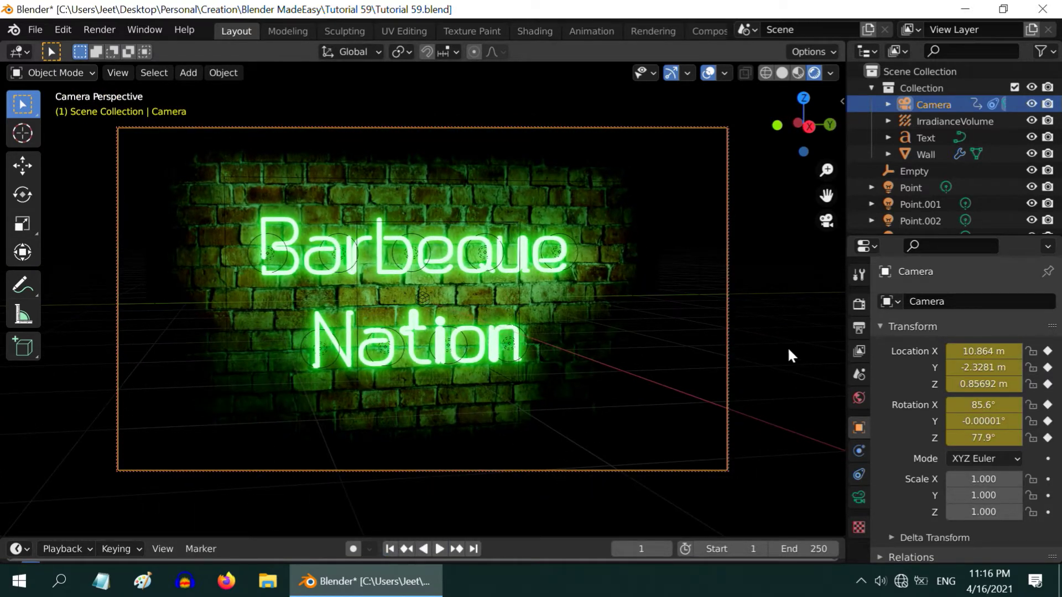
- Set the render output folder to the Desktop's With Lights folder
{"action": "left_click", "coordinate": [859, 328]}
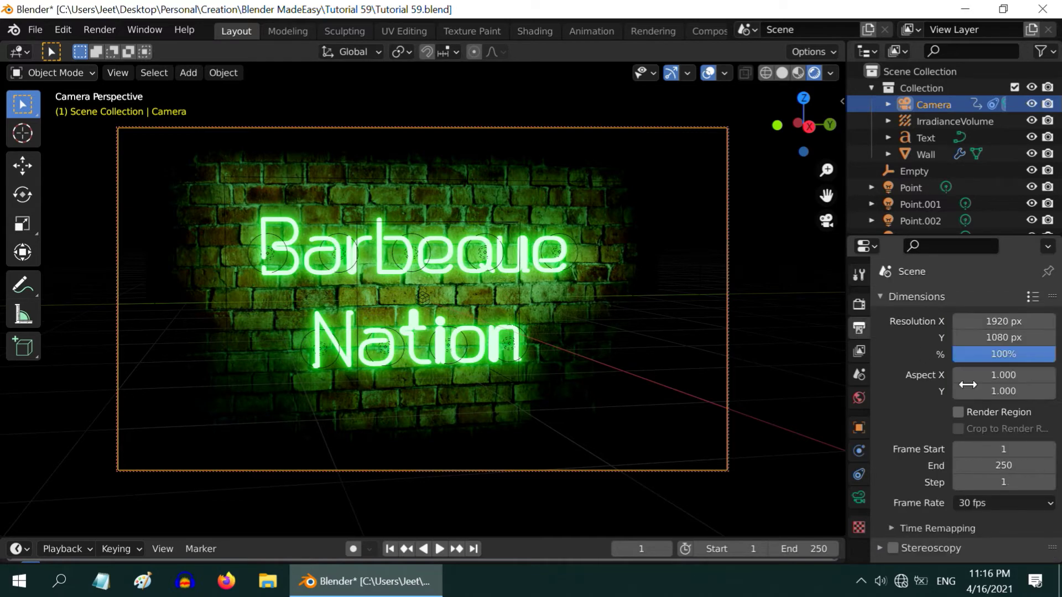
{"action": "scroll", "coordinate": [967, 385], "scroll_direction": "down", "scroll_amount": 8}
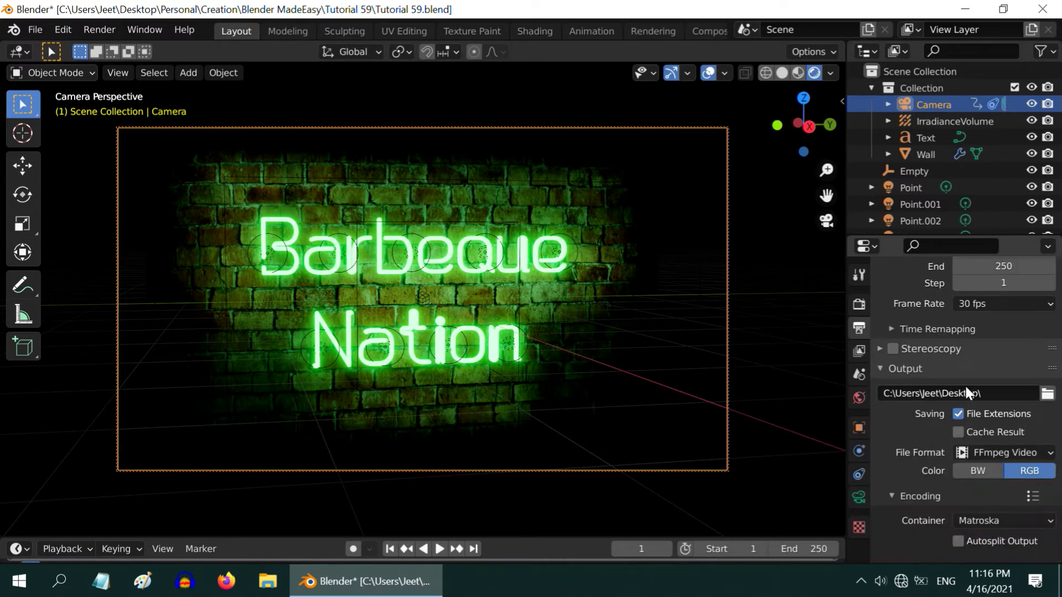
{"action": "left_click", "coordinate": [1047, 371]}
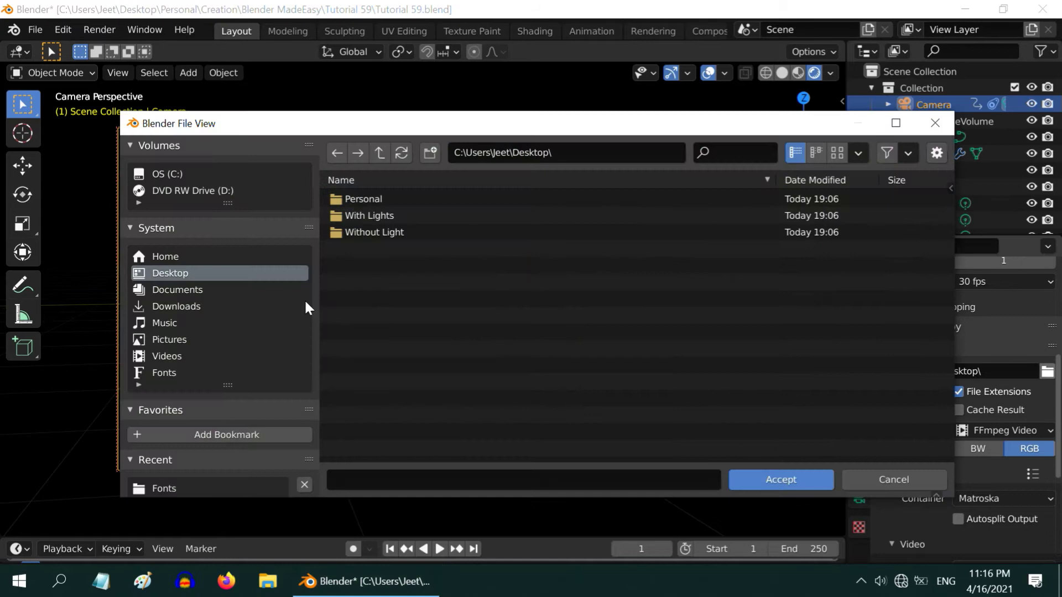
{"action": "double_click", "coordinate": [387, 217]}
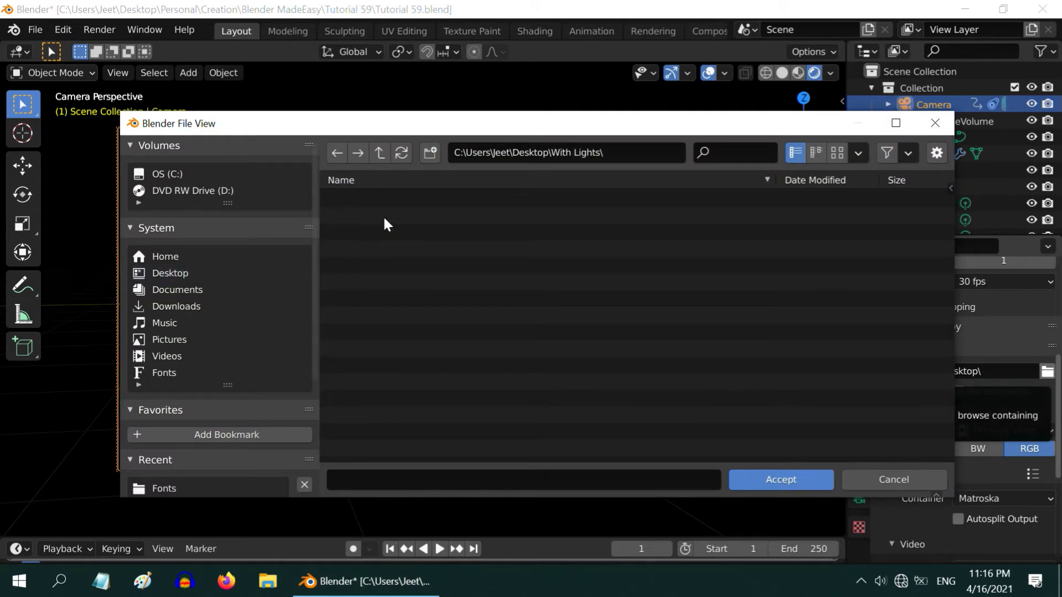
{"action": "left_click", "coordinate": [786, 480]}
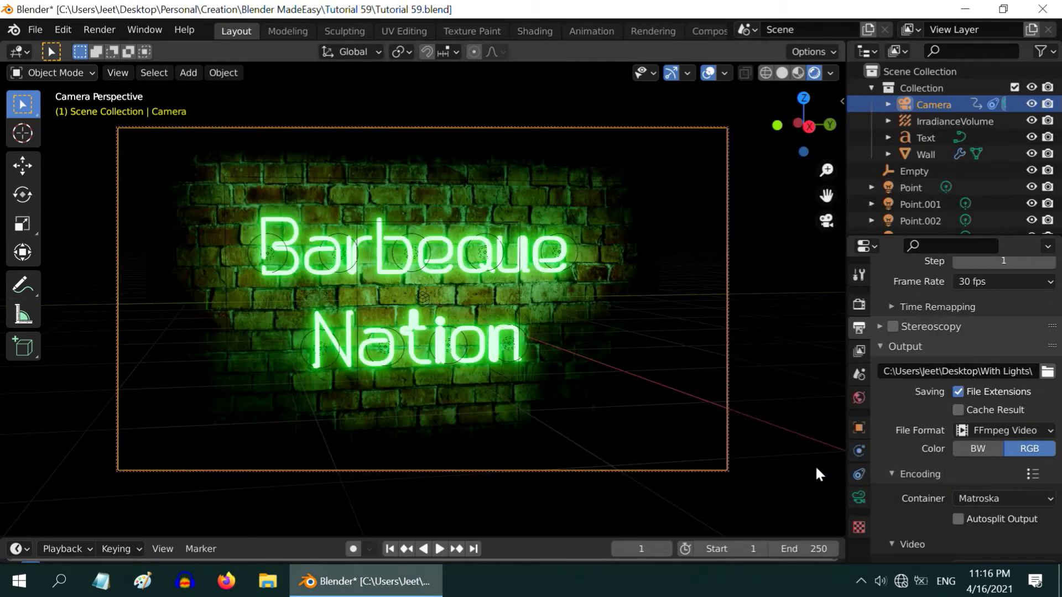
- Change the output File Format to PNG
{"action": "scroll", "coordinate": [967, 432], "scroll_direction": "down", "scroll_amount": 4}
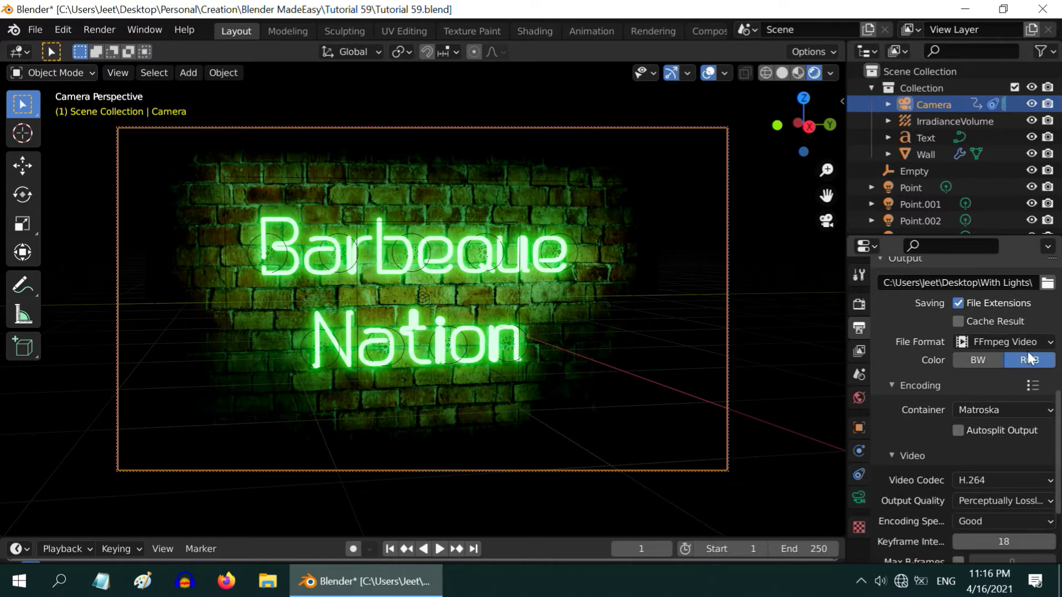
{"action": "left_click", "coordinate": [1027, 344]}
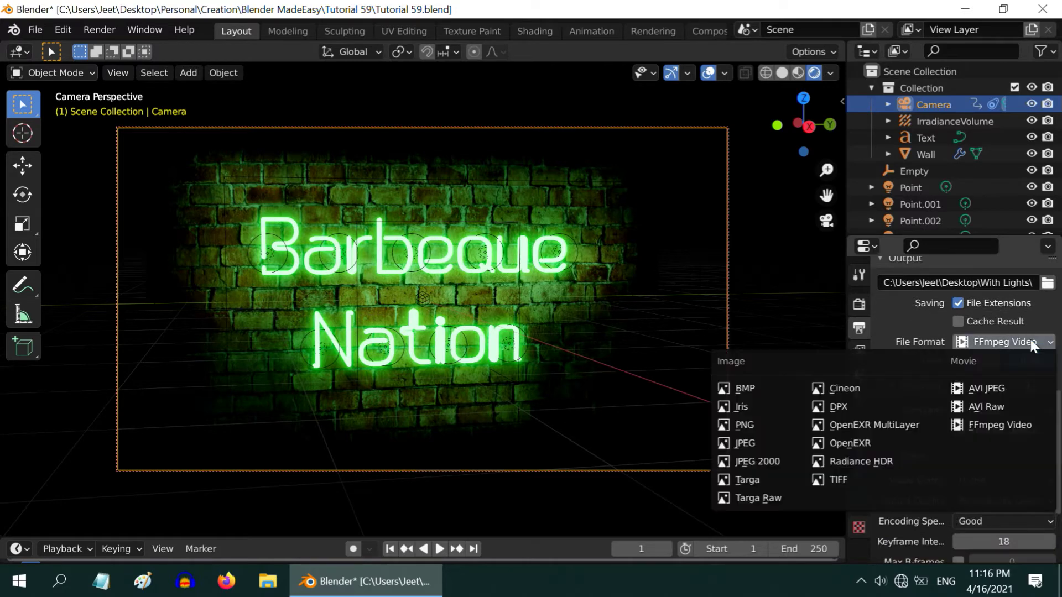
{"action": "left_click", "coordinate": [760, 427]}
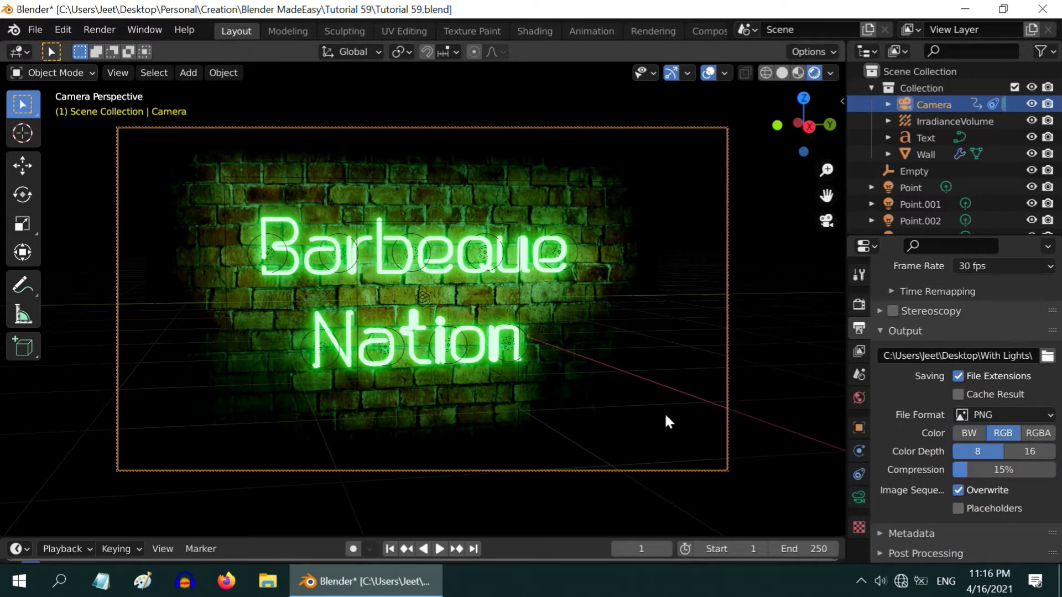
- Render the animation through frame 250 and close the Blender Render window
{"action": "left_click", "coordinate": [98, 30]}
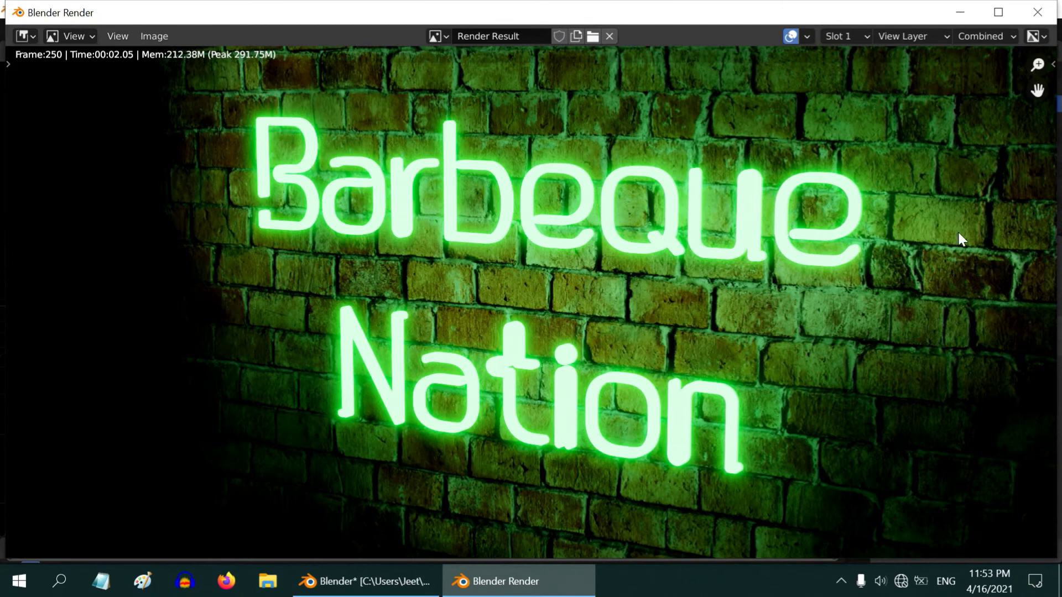
{"action": "left_click", "coordinate": [1036, 12]}
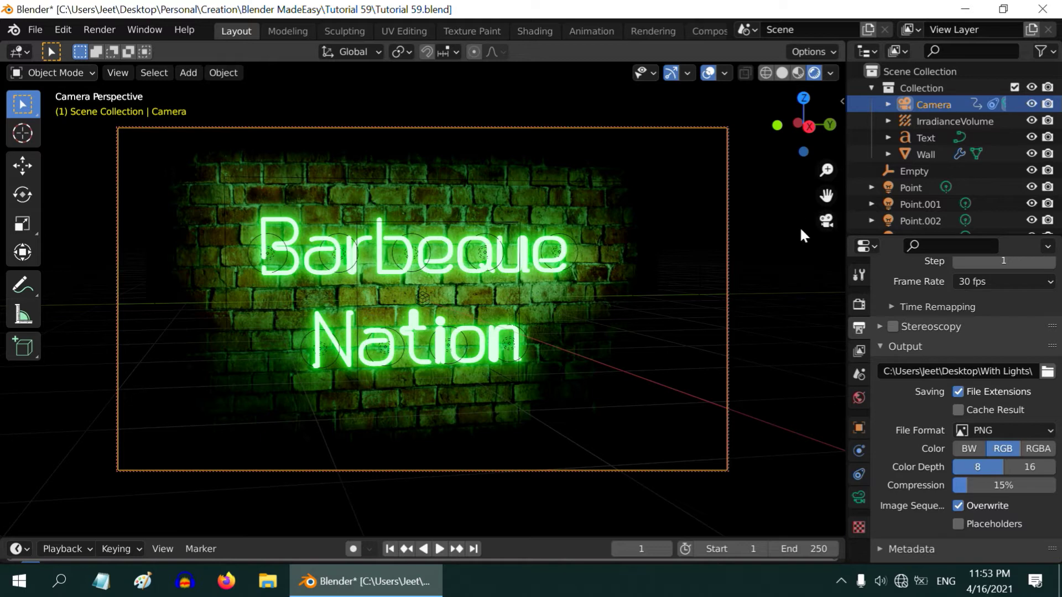
- Set the Point light's power to 0 W
{"action": "left_click", "coordinate": [915, 187]}
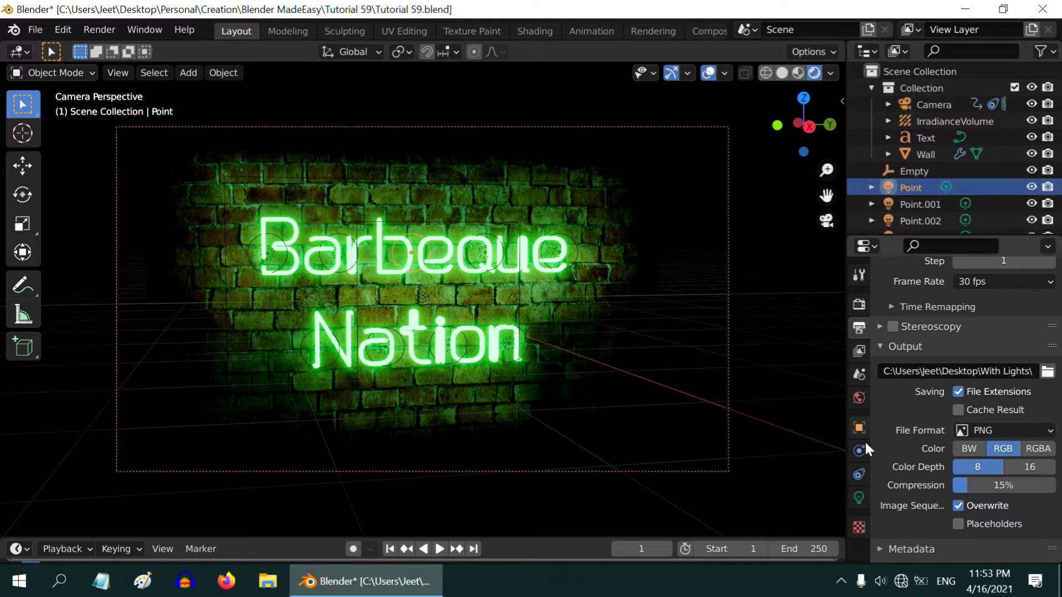
{"action": "left_click", "coordinate": [859, 498]}
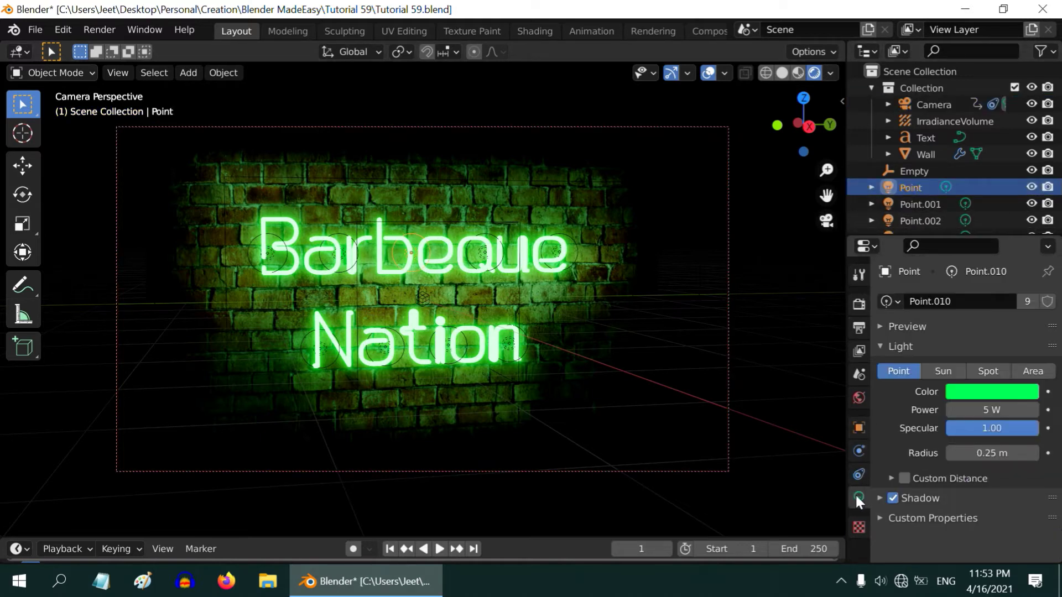
{"action": "left_click", "coordinate": [998, 409]}
{"action": "key", "text": "BackSpace"}
{"action": "key", "text": "BackSpace"}
{"action": "key", "text": "BackSpace"}
{"action": "type", "text": "0"}
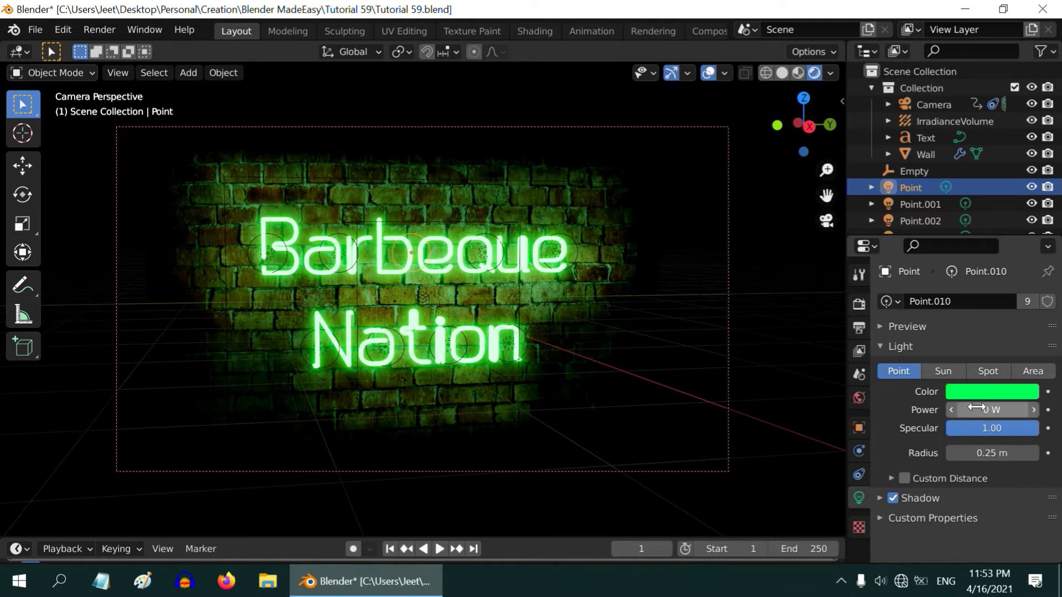
{"action": "key", "text": "Return"}
- Lower the neon text's emission strength to 0.050 and deselect it to preview the glow
{"action": "left_click", "coordinate": [925, 137]}
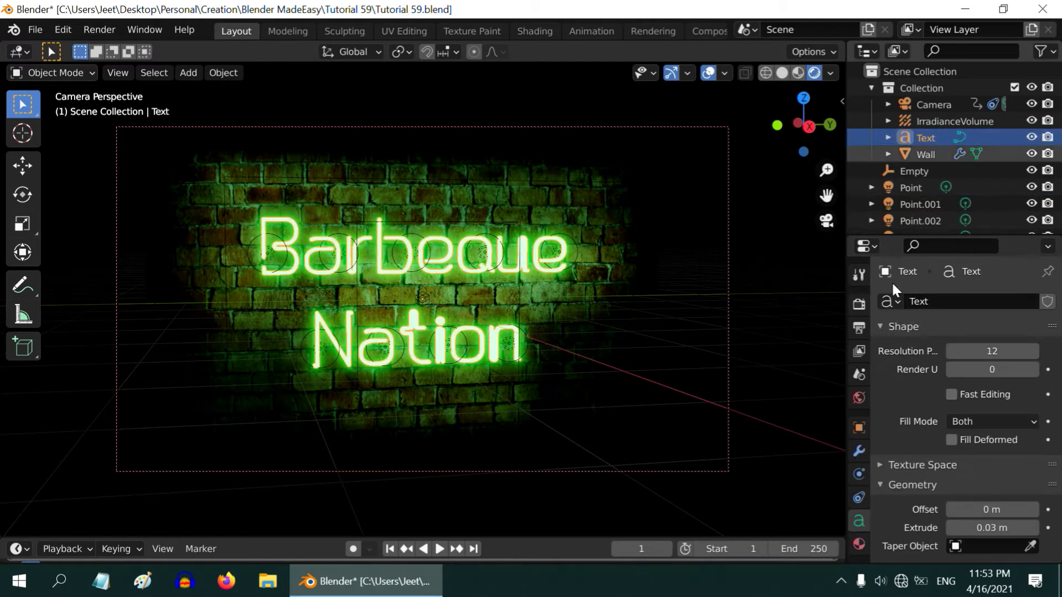
{"action": "left_click", "coordinate": [859, 546]}
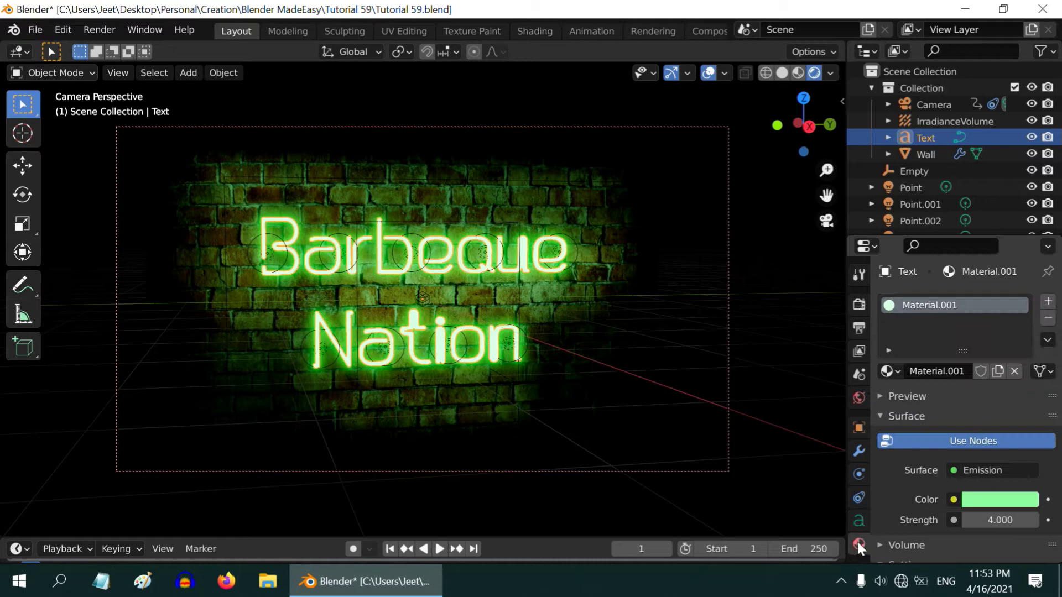
{"action": "scroll", "coordinate": [943, 473], "scroll_direction": "down", "scroll_amount": 2}
{"action": "mouse_move", "coordinate": [1010, 481]}
{"action": "left_mouse_down"}
{"action": "mouse_move", "coordinate": [985, 476]}
{"action": "mouse_move", "coordinate": [1012, 470]}
{"action": "left_mouse_up"}
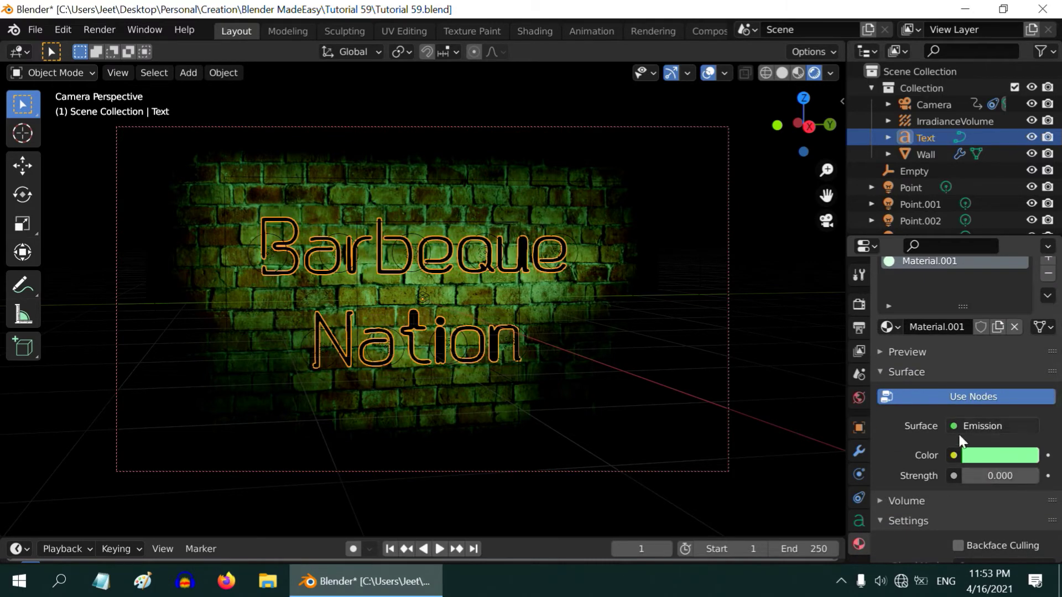
{"action": "left_click", "coordinate": [1001, 476]}
{"action": "type", "text": "0.0"}
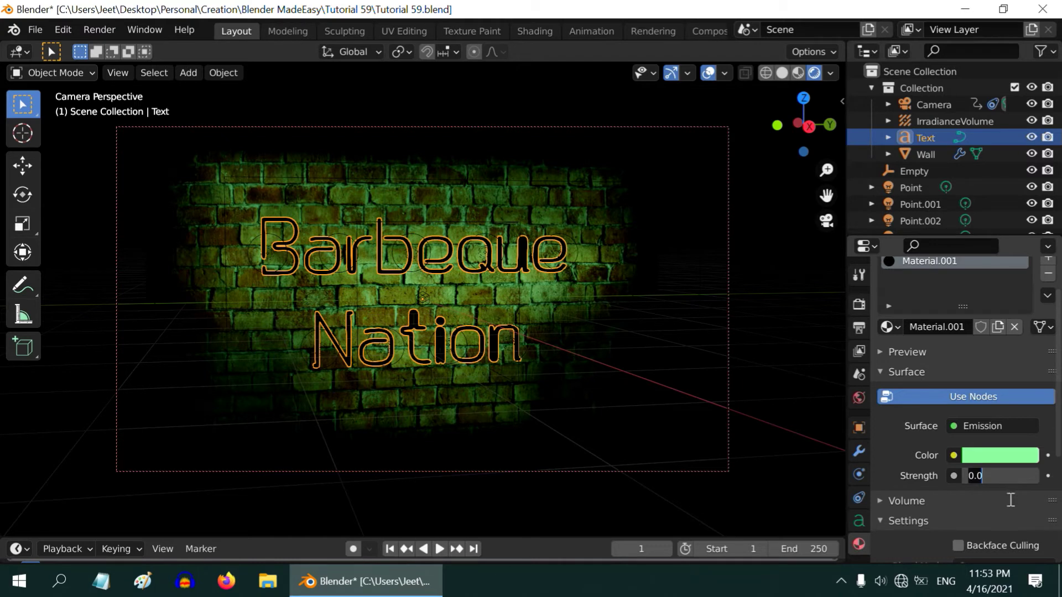
{"action": "type", "text": "5"}
{"action": "key", "text": "Return"}
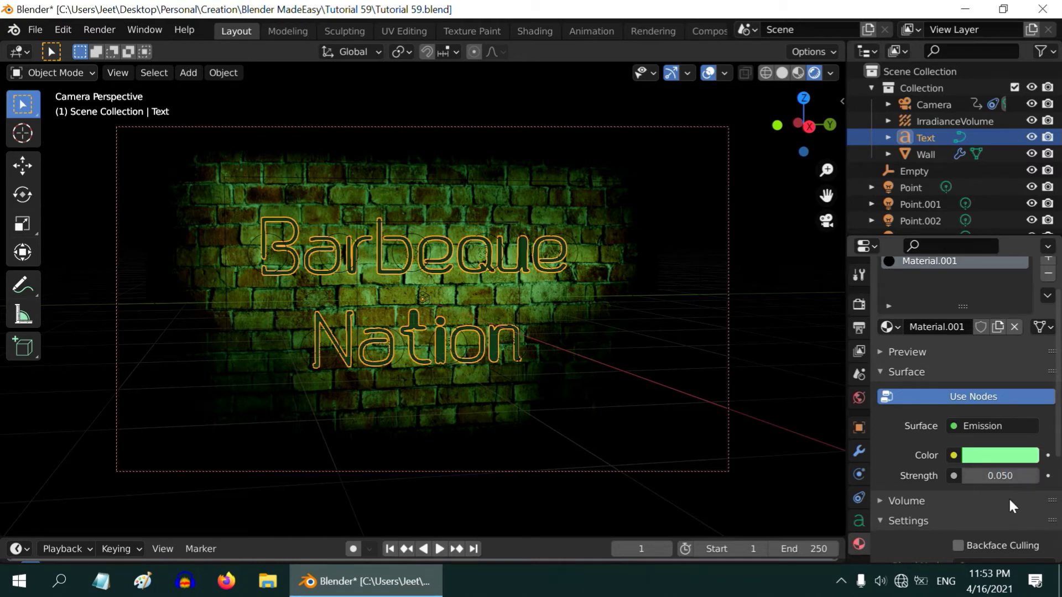
{"action": "left_click", "coordinate": [638, 337]}
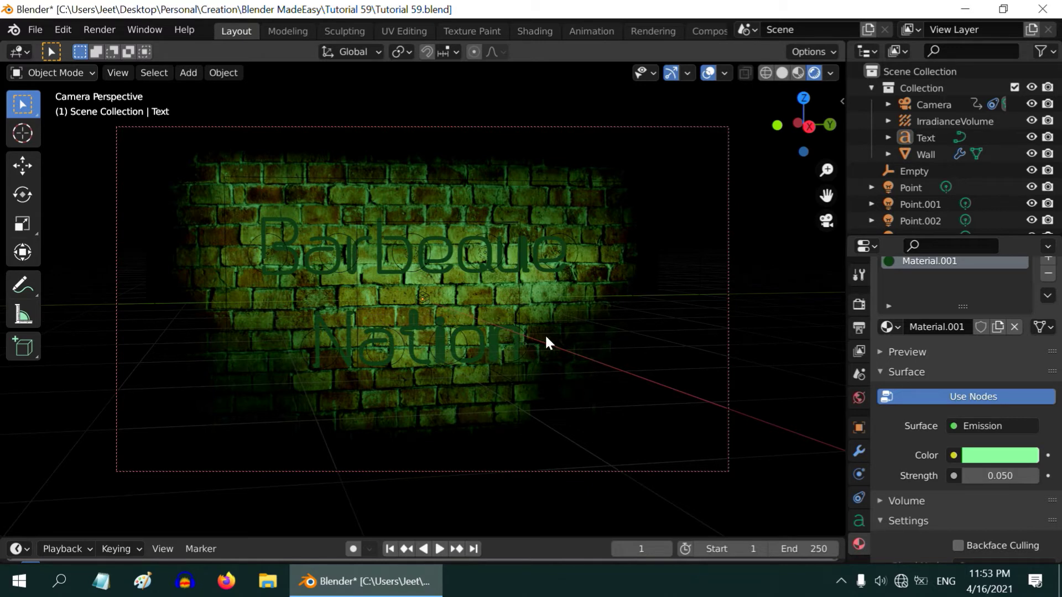
- Raise the text's emission strength to 0.200
{"action": "left_click", "coordinate": [494, 344]}
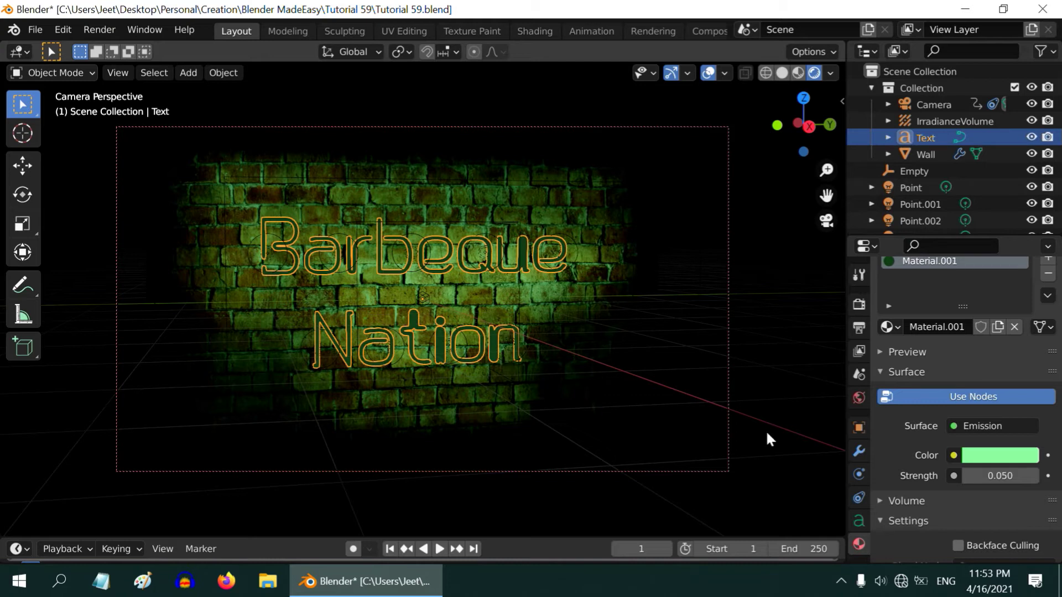
{"action": "left_click", "coordinate": [1001, 476]}
{"action": "type", "text": "0.2"}
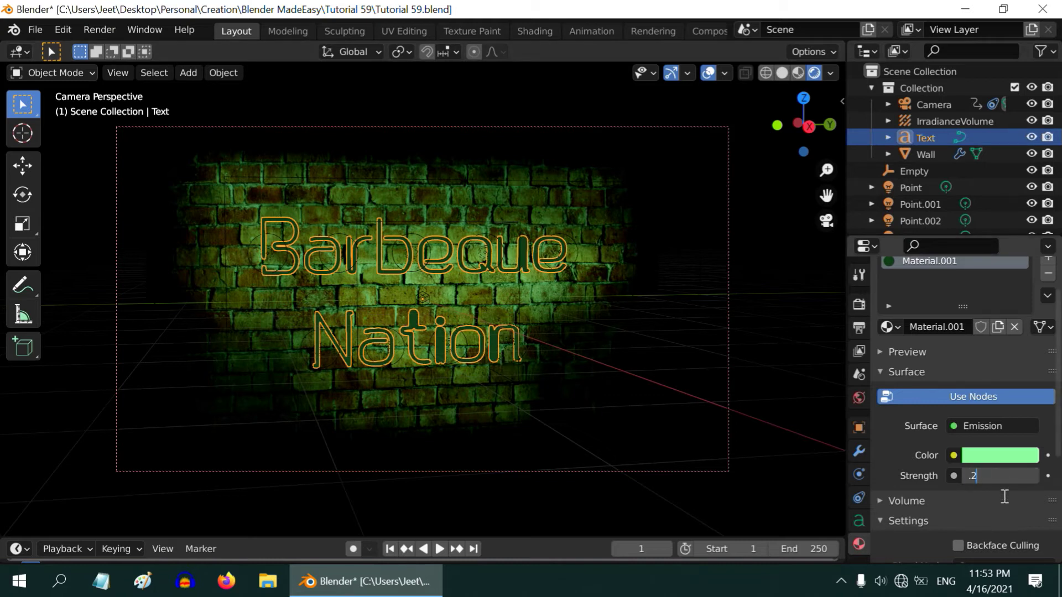
{"action": "key", "text": "Return"}
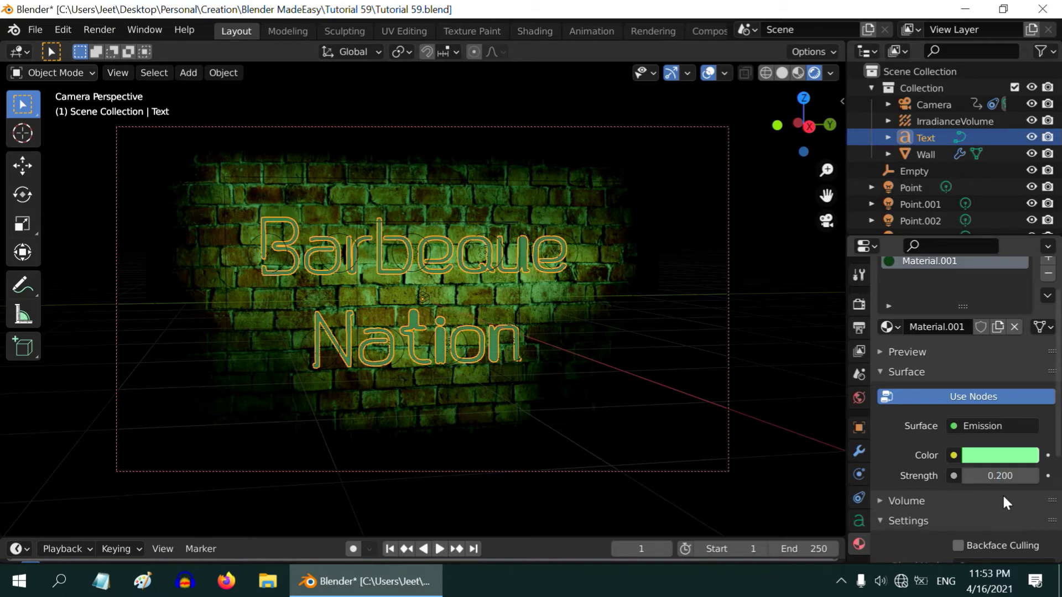
{"action": "left_click", "coordinate": [859, 304]}
- Delete the indirect lighting cache and set the text's emission strength to 0.050
{"action": "scroll", "coordinate": [924, 426], "scroll_direction": "down", "scroll_amount": 10}
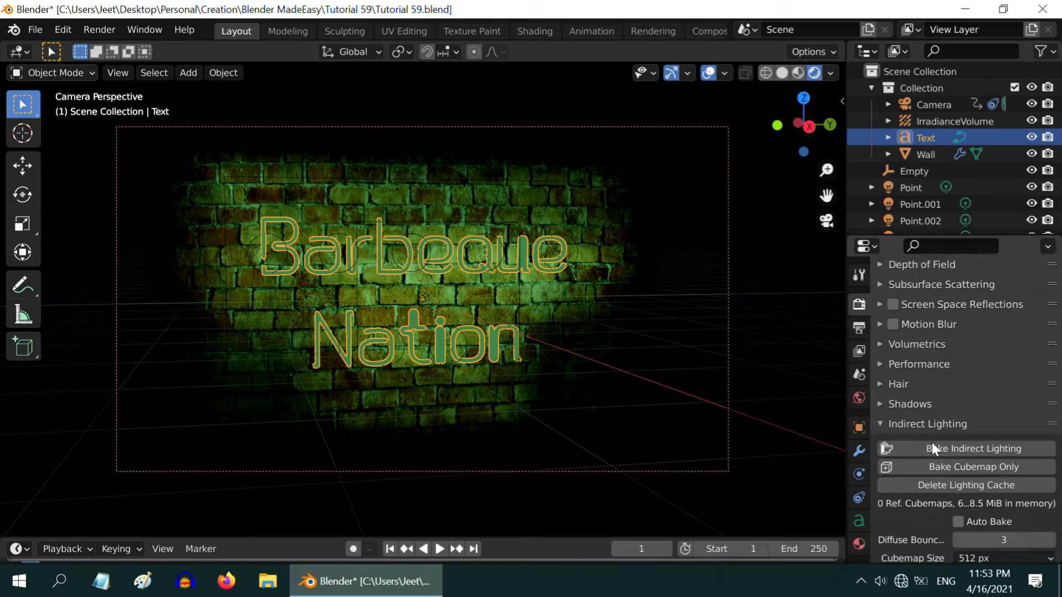
{"action": "left_click", "coordinate": [962, 484]}
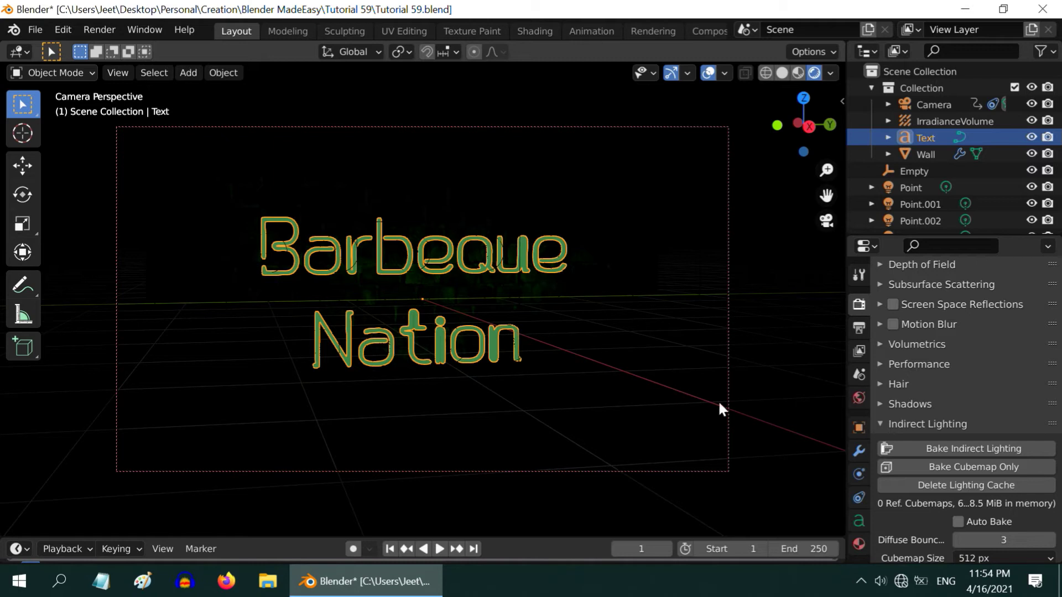
{"action": "left_click", "coordinate": [857, 543]}
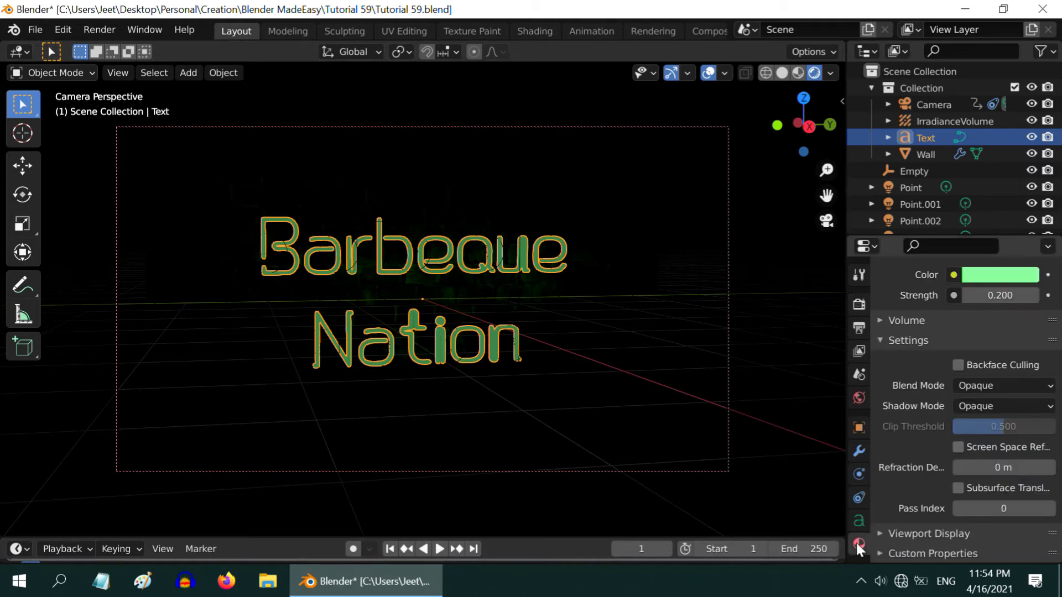
{"action": "scroll", "coordinate": [928, 483], "scroll_direction": "up", "scroll_amount": 2}
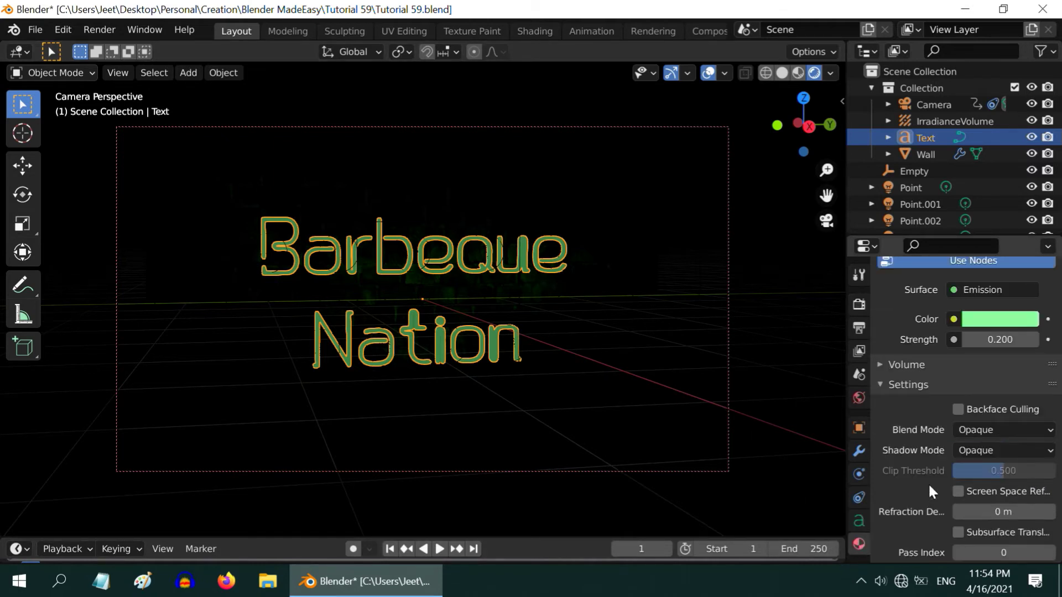
{"action": "left_click", "coordinate": [1016, 342]}
{"action": "type", "text": "0.05"}
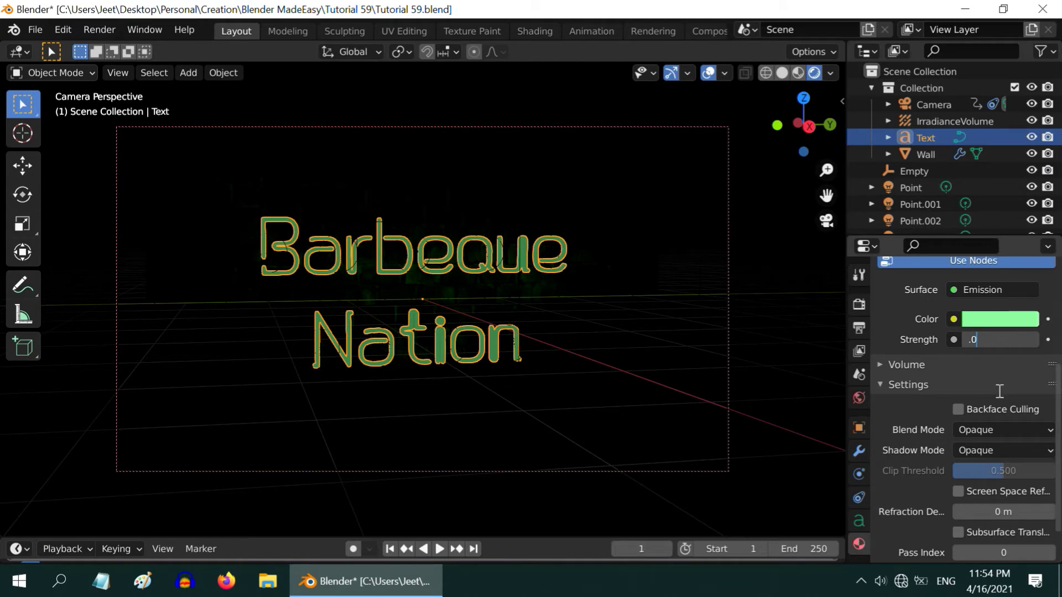
{"action": "key", "text": "Return"}
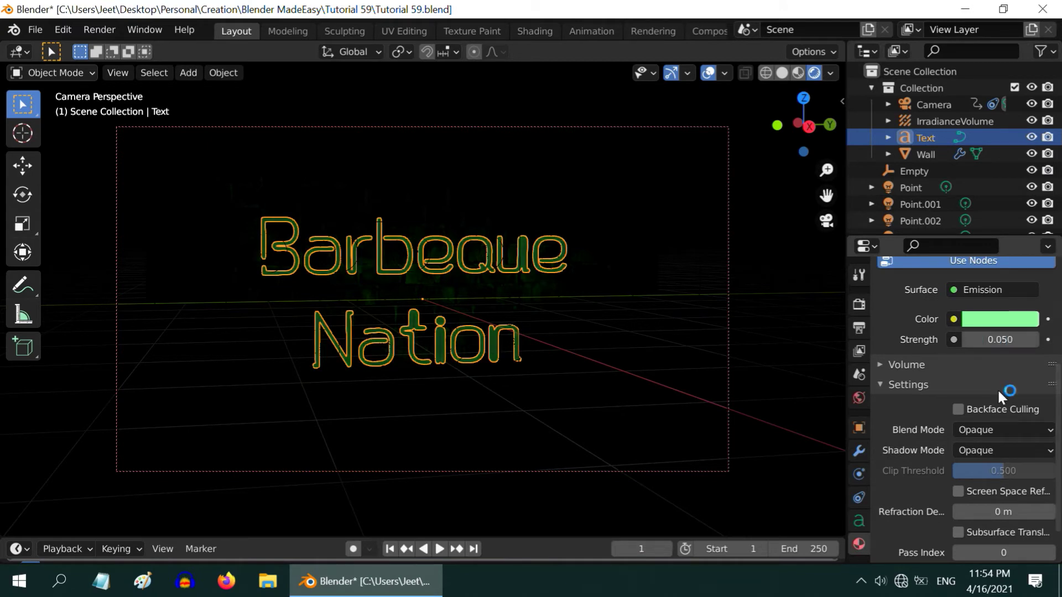
{"action": "left_click", "coordinate": [778, 332]}
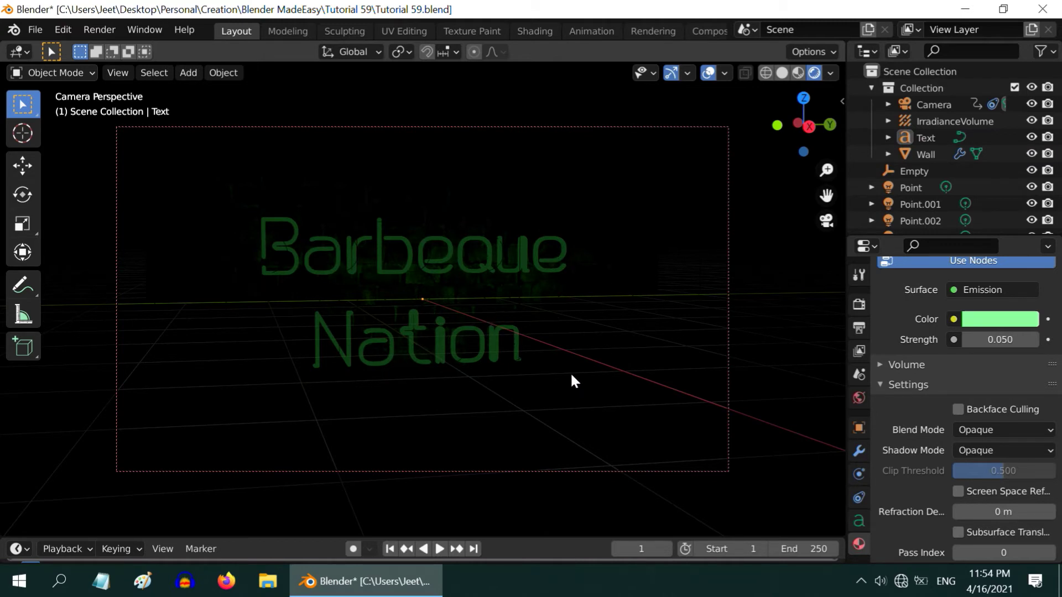
- Set the render output folder to the Desktop's Without Light folder
{"action": "left_click", "coordinate": [858, 328]}
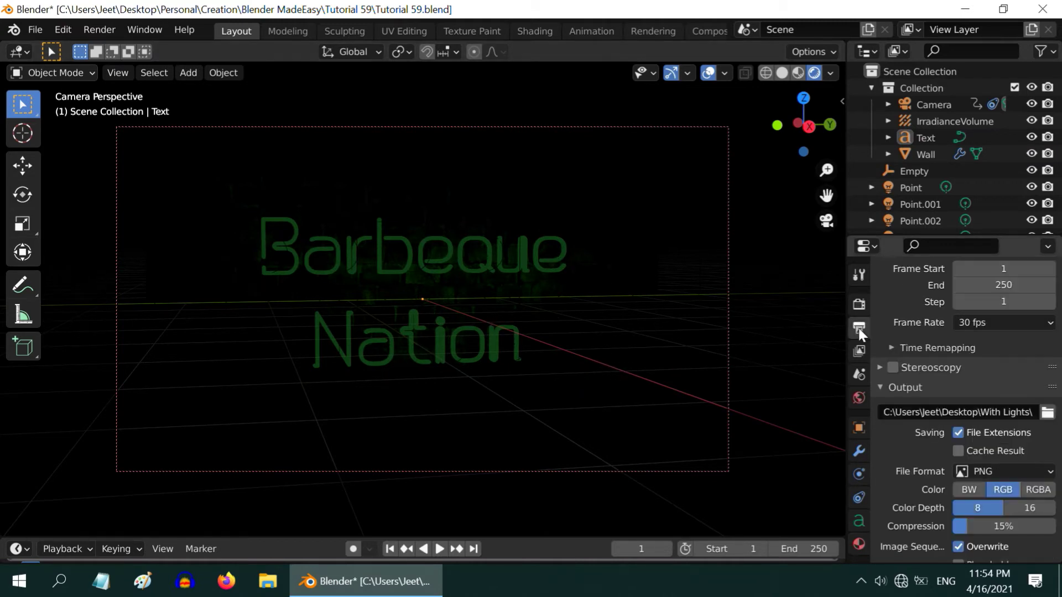
{"action": "scroll", "coordinate": [954, 408], "scroll_direction": "down", "scroll_amount": 2}
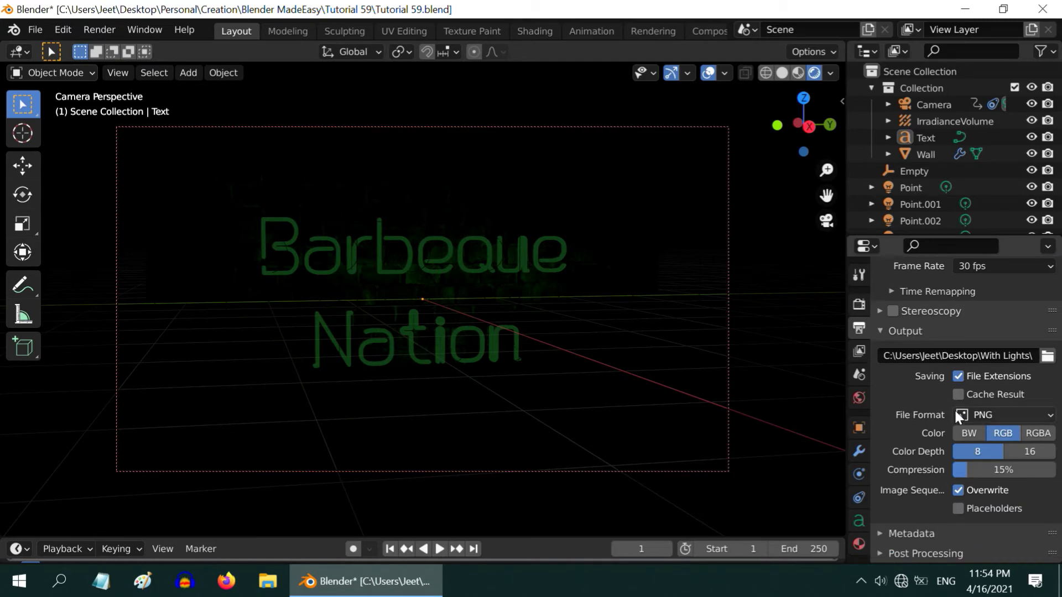
{"action": "left_click", "coordinate": [1048, 356]}
{"action": "left_click", "coordinate": [379, 153]}
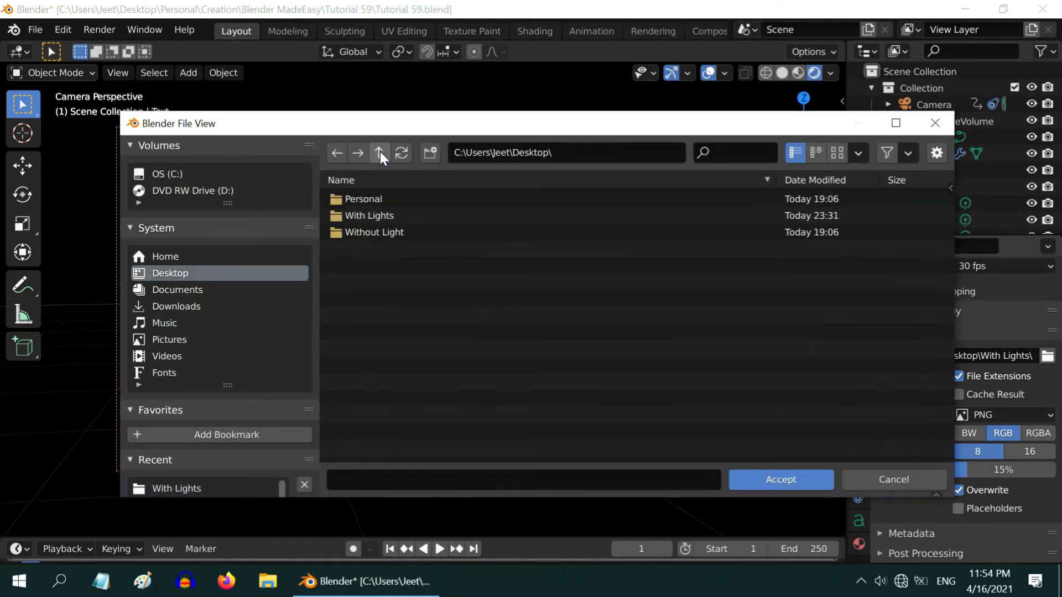
{"action": "double_click", "coordinate": [369, 233]}
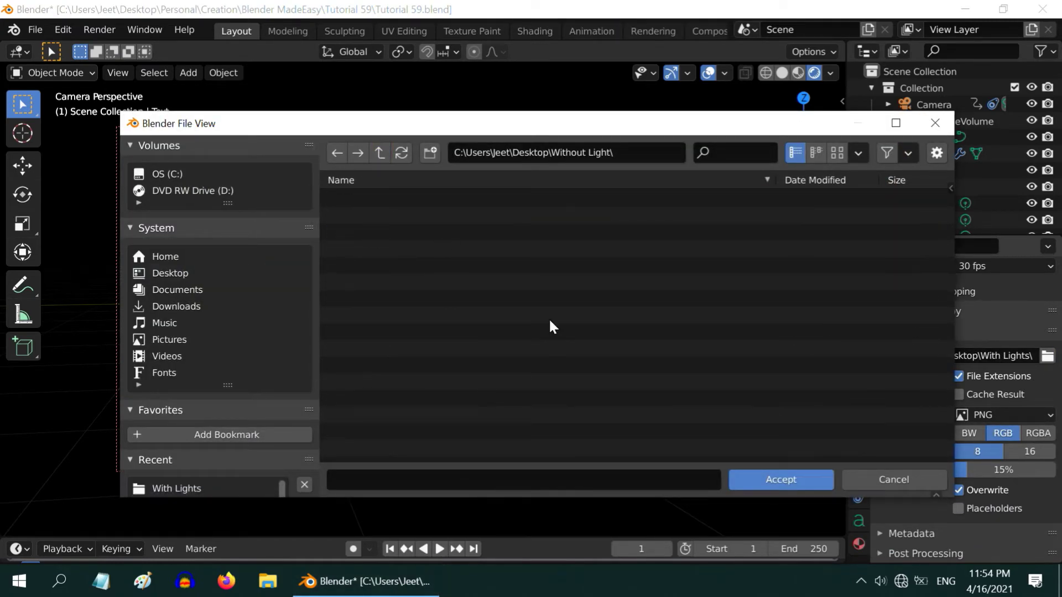
{"action": "left_click", "coordinate": [780, 476]}
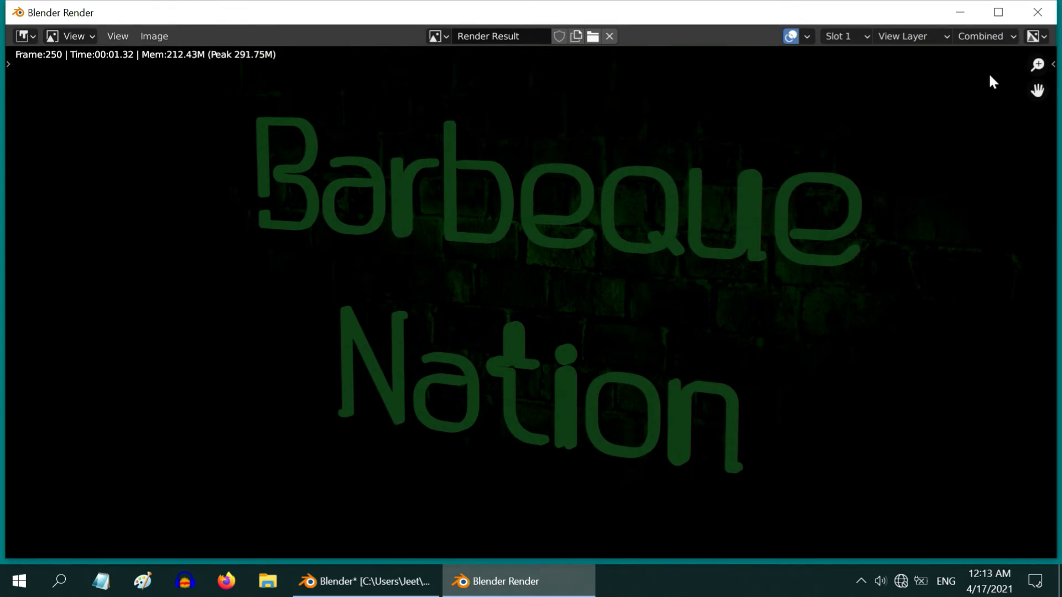
- Close the render result and check that With Lights and Without Light each hold 250 PNGs
{"action": "left_click", "coordinate": [1038, 12]}
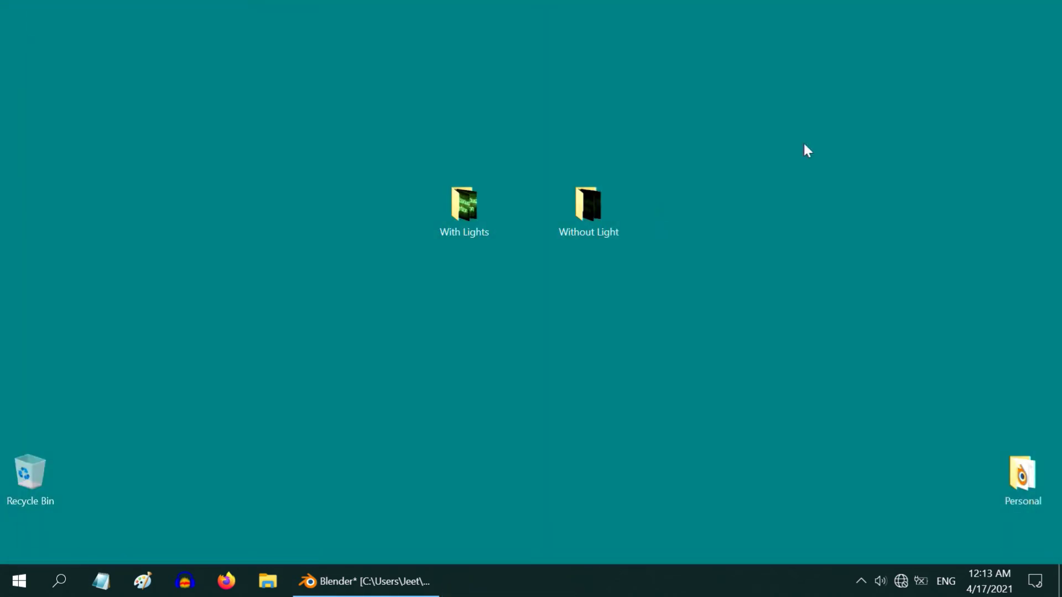
{"action": "double_click", "coordinate": [469, 228]}
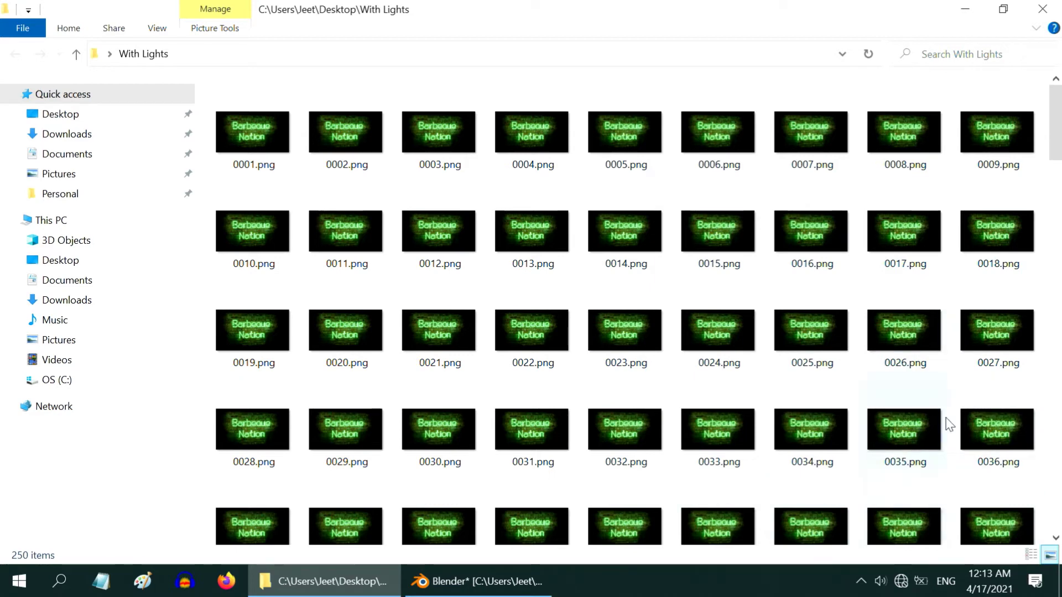
{"action": "left_click", "coordinate": [1042, 8]}
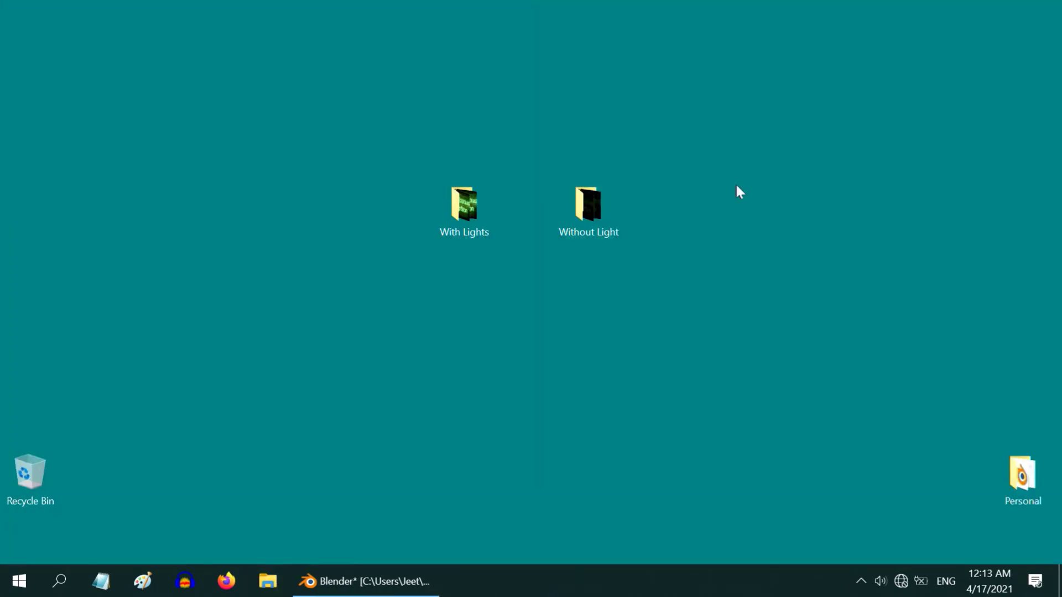
{"action": "double_click", "coordinate": [597, 213]}
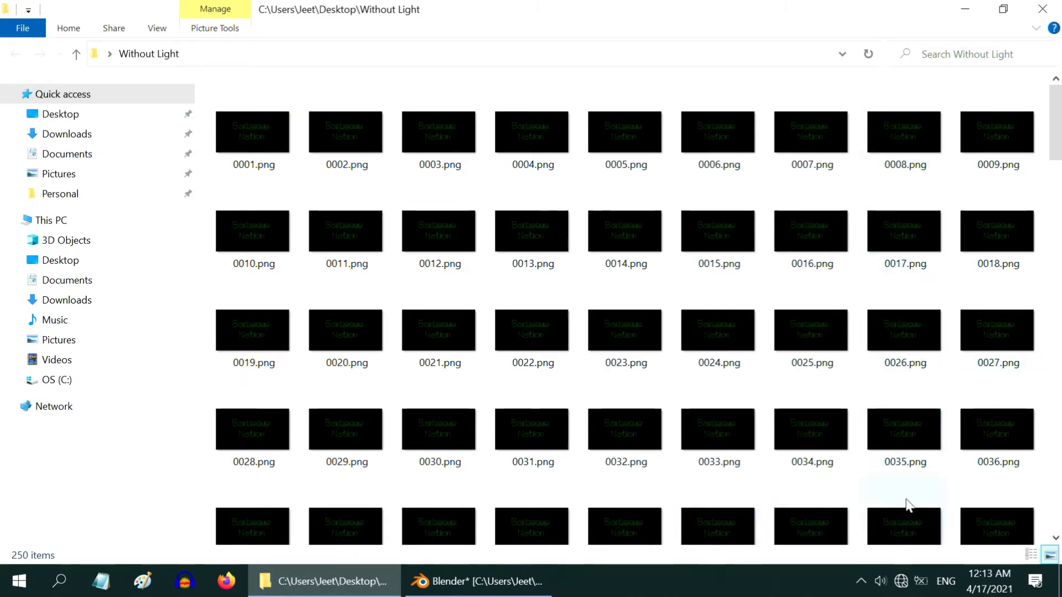
{"action": "left_click", "coordinate": [1043, 9]}
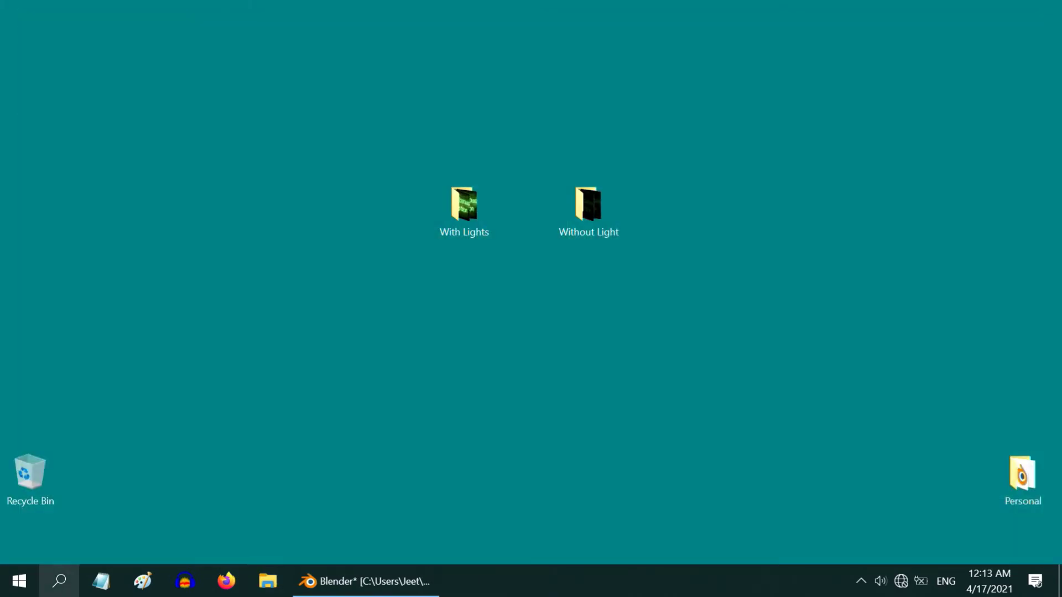
{"action": "left_click", "coordinate": [19, 581]}
- Start a new Video Editing project and add all Without Light PNG frames as an image strip
{"action": "left_click", "coordinate": [126, 232]}
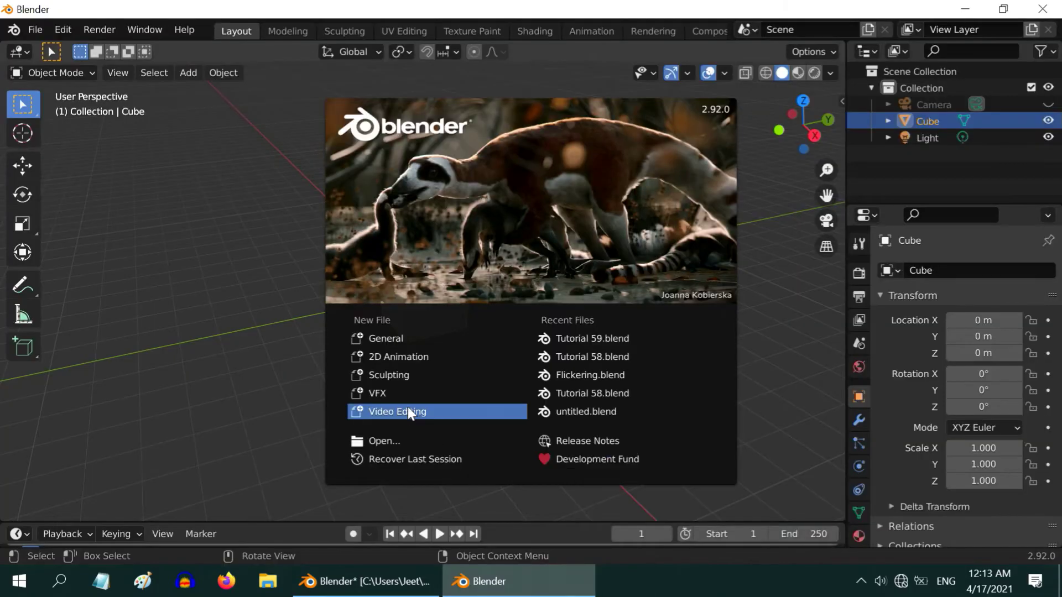
{"action": "left_click", "coordinate": [400, 412]}
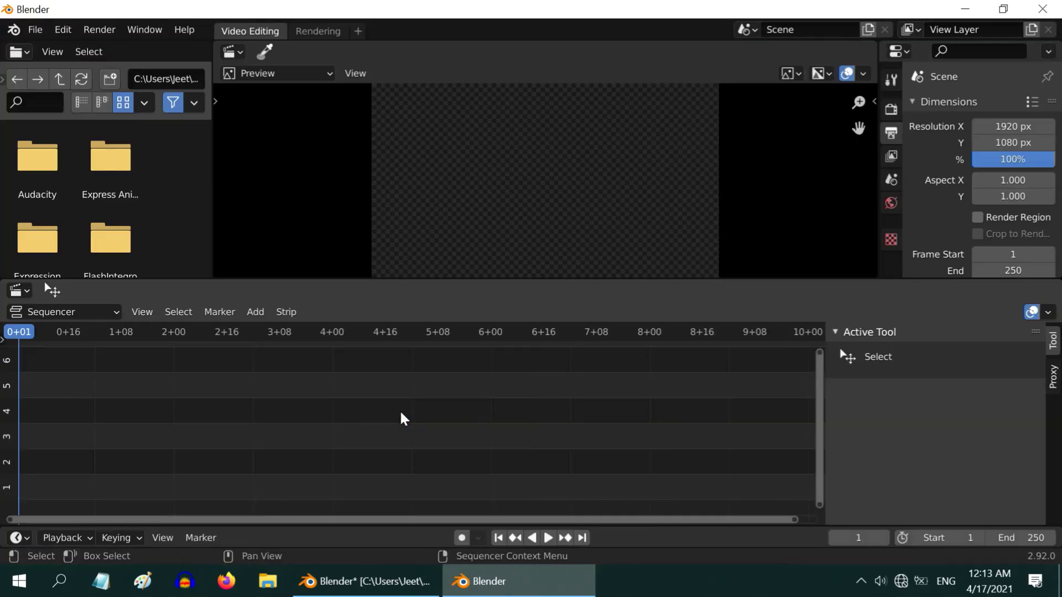
{"action": "left_click", "coordinate": [255, 311]}
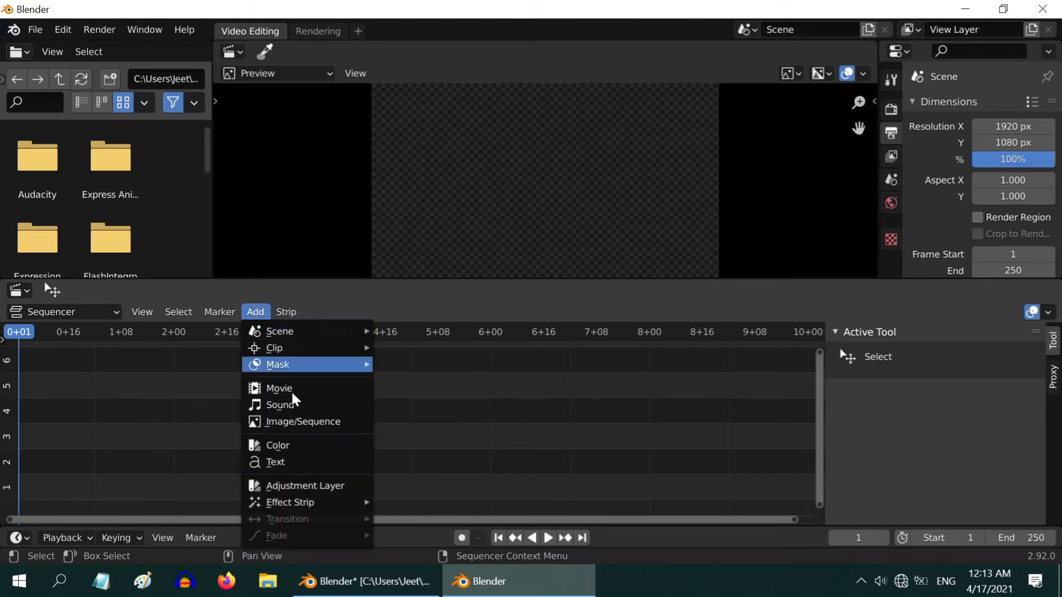
{"action": "left_click", "coordinate": [304, 420]}
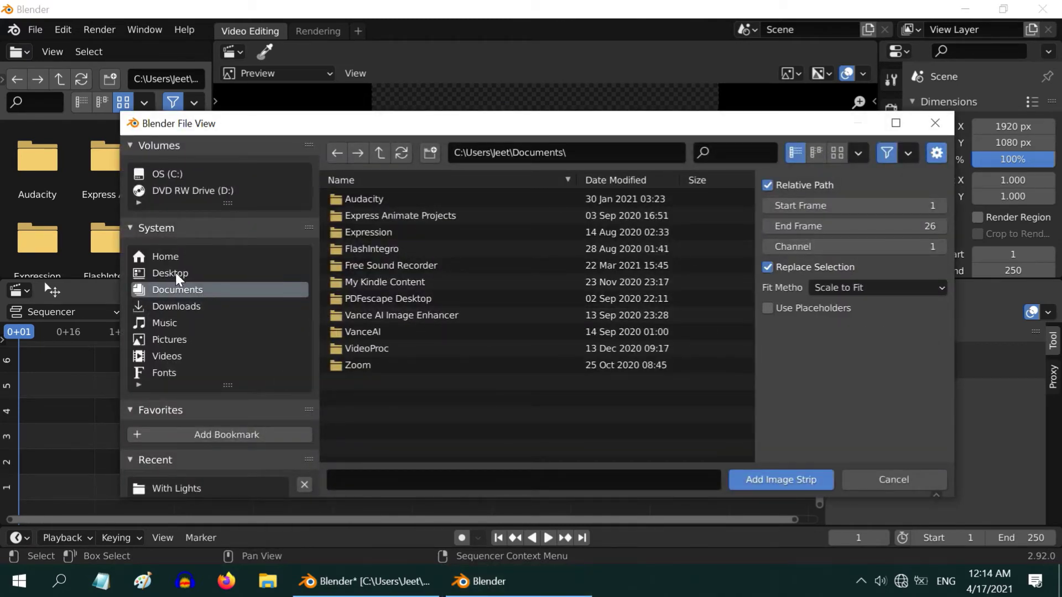
{"action": "left_click", "coordinate": [175, 273]}
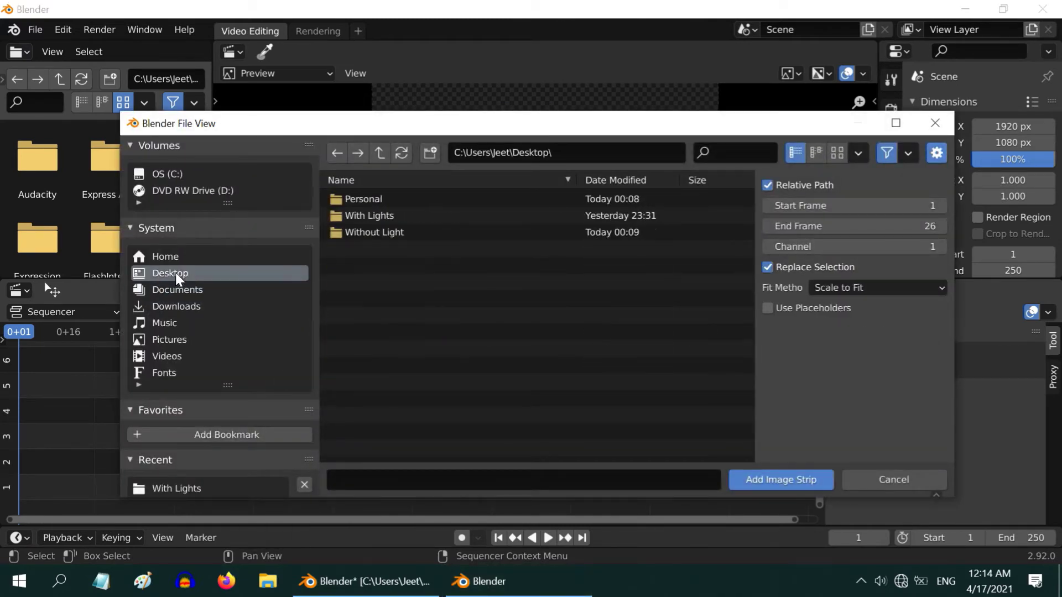
{"action": "double_click", "coordinate": [380, 232]}
{"action": "left_click", "coordinate": [373, 196]}
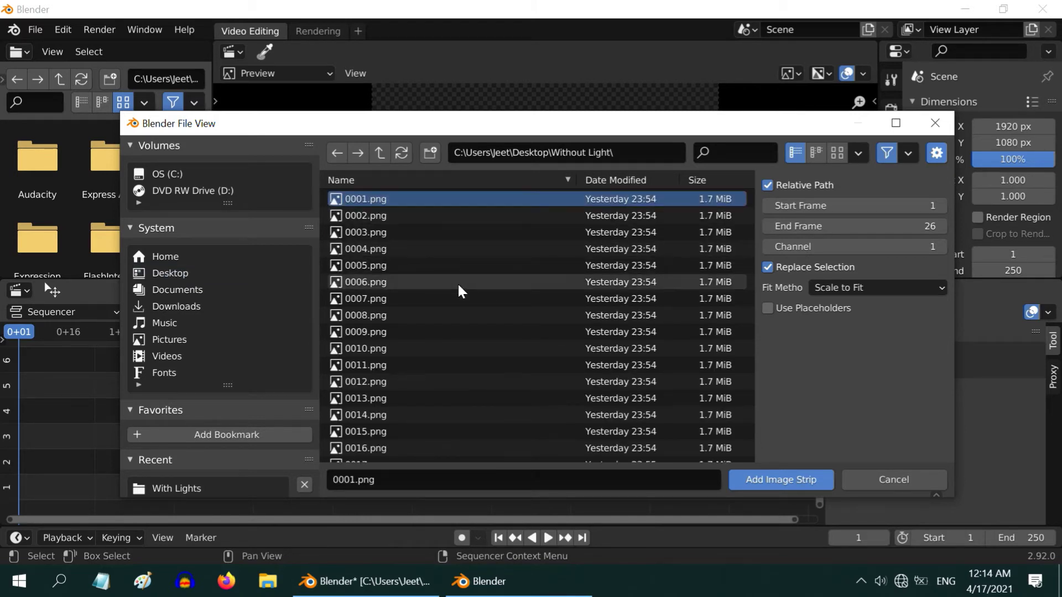
{"action": "key", "text": "a"}
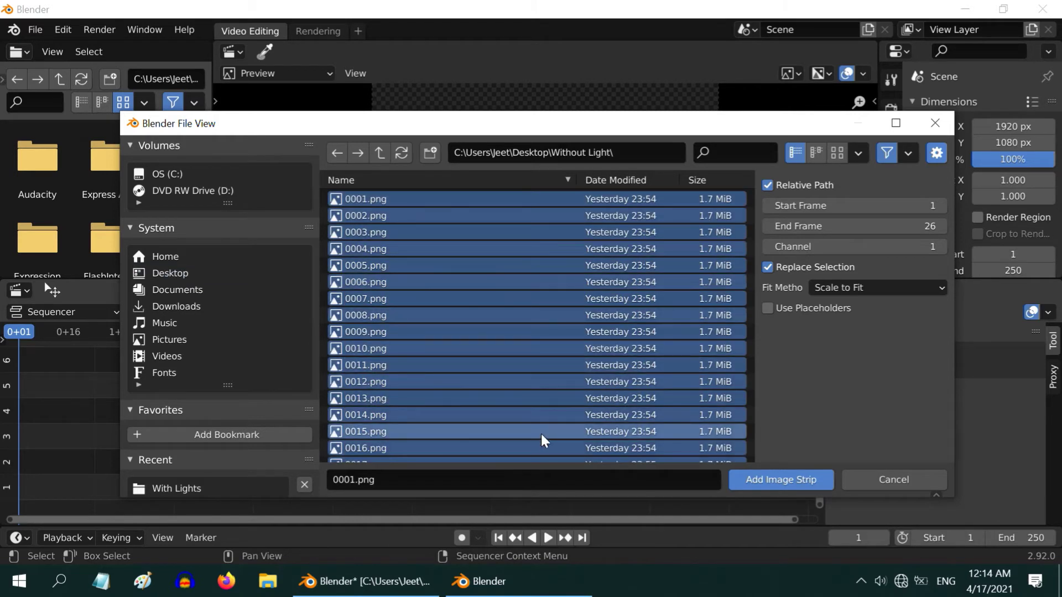
{"action": "left_click", "coordinate": [776, 479]}
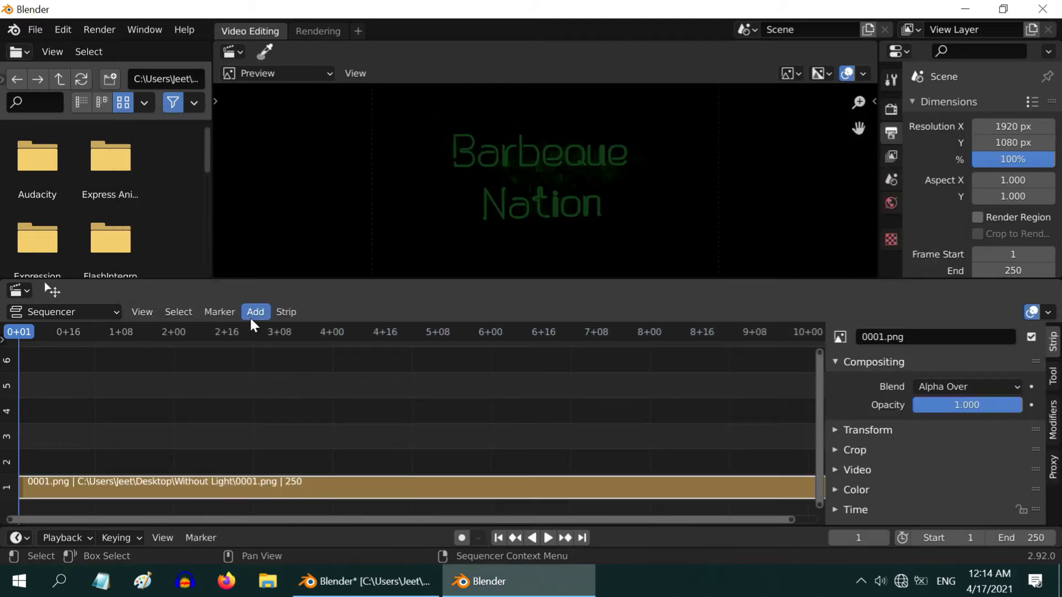
- Add all With Lights PNG frames as a second image strip on channel 2
{"action": "left_click", "coordinate": [253, 314]}
{"action": "left_click", "coordinate": [286, 422]}
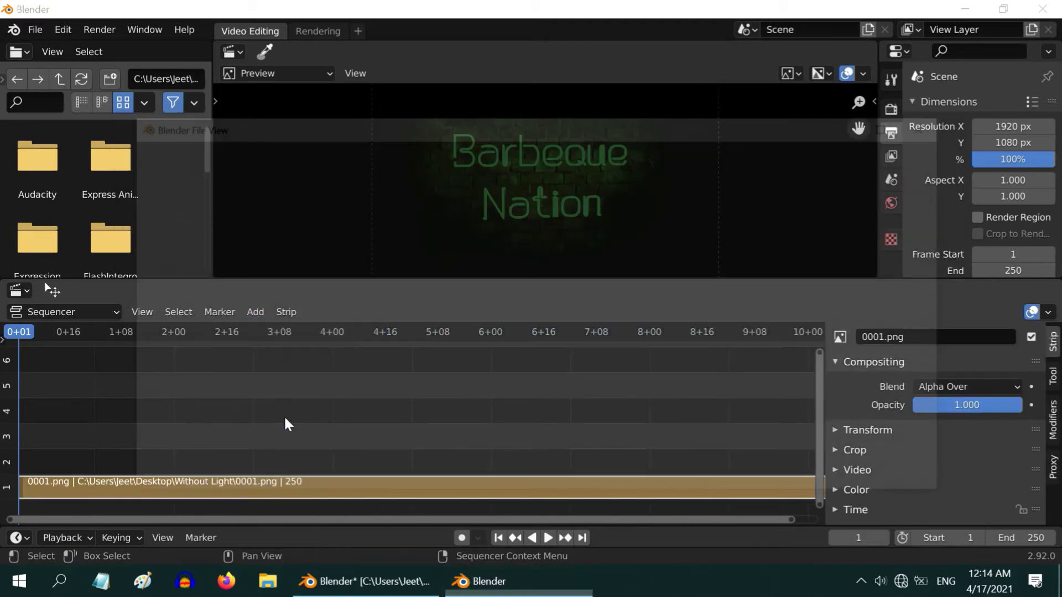
{"action": "left_click", "coordinate": [382, 153]}
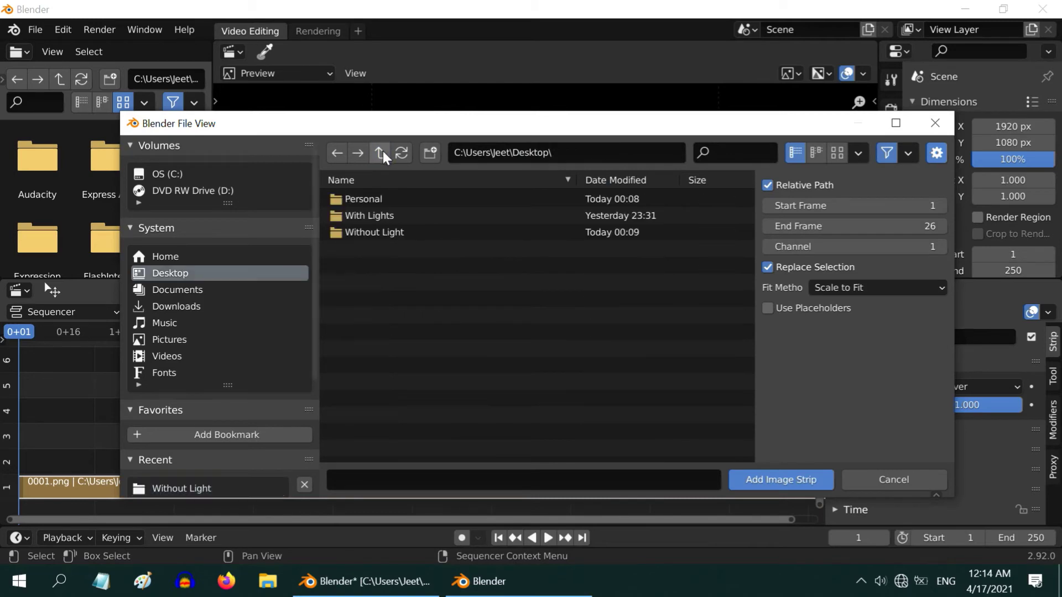
{"action": "double_click", "coordinate": [384, 216]}
{"action": "left_click", "coordinate": [382, 199]}
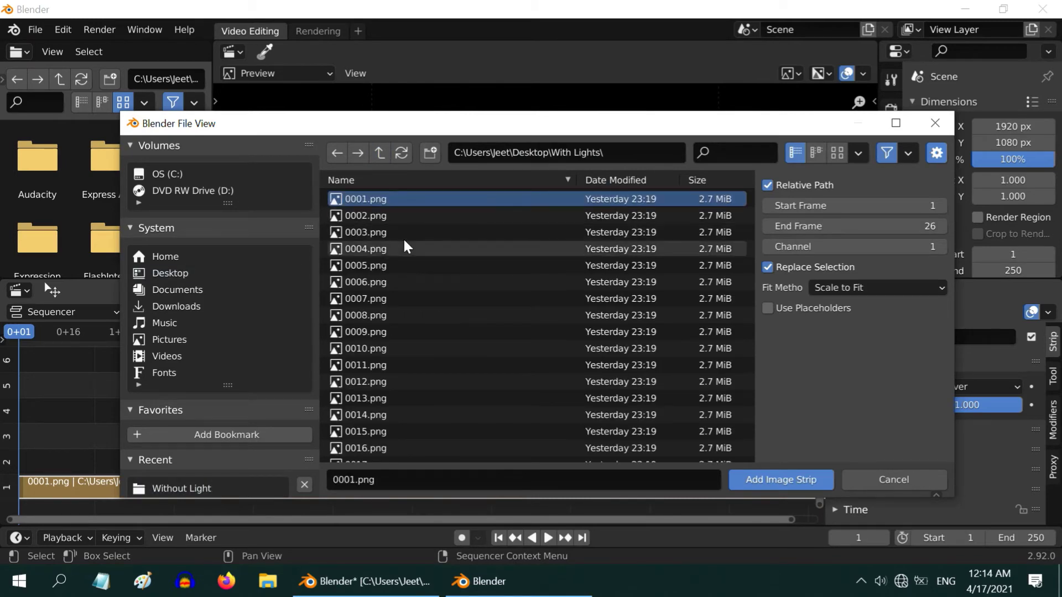
{"action": "key", "text": "a"}
{"action": "left_click", "coordinate": [765, 480]}
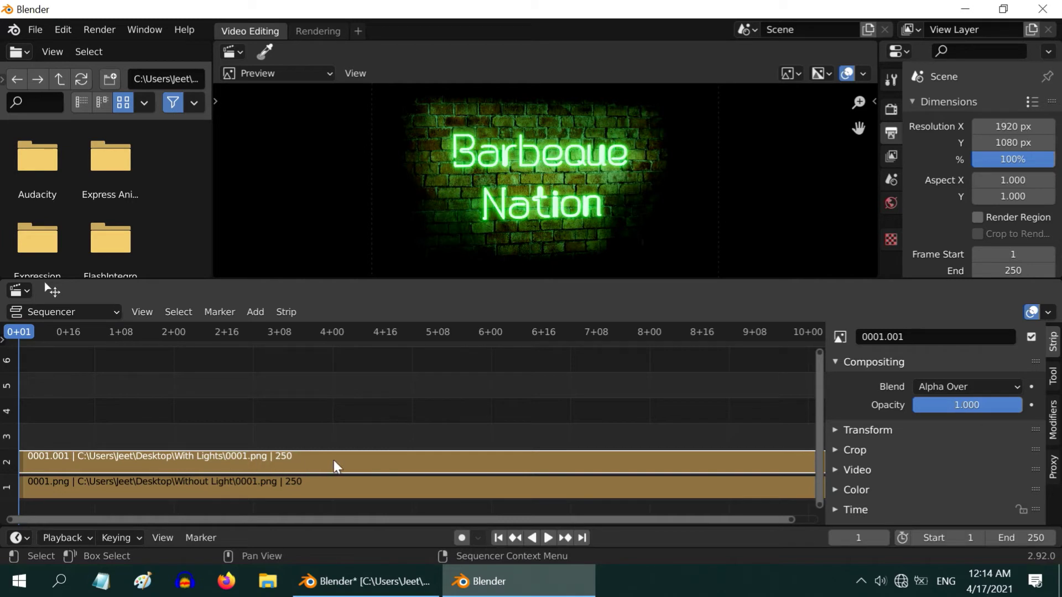
- Set the With Lights strip's opacity to 0 and keyframe it at frame 40
{"action": "left_click", "coordinate": [971, 407]}
{"action": "type", "text": "0"}
{"action": "key", "text": "Return"}
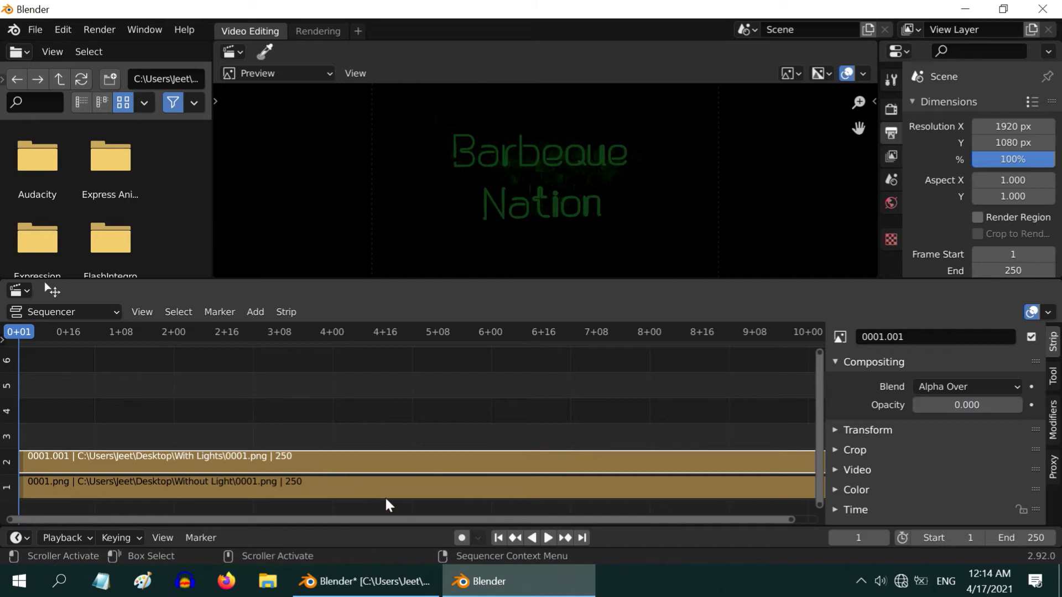
{"action": "left_click", "coordinate": [839, 541]}
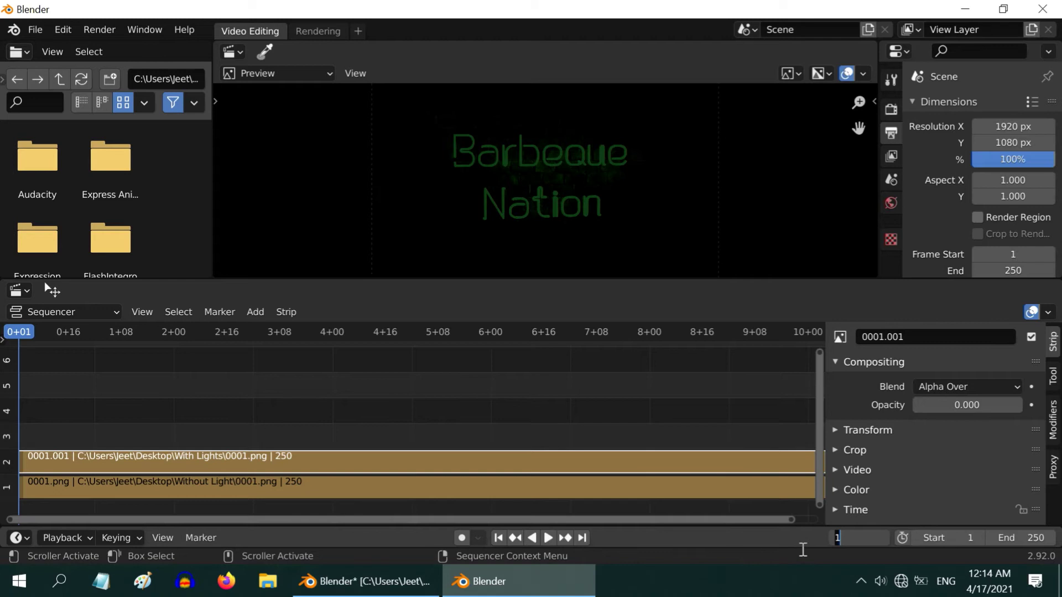
{"action": "type", "text": "40"}
{"action": "key", "text": "Return"}
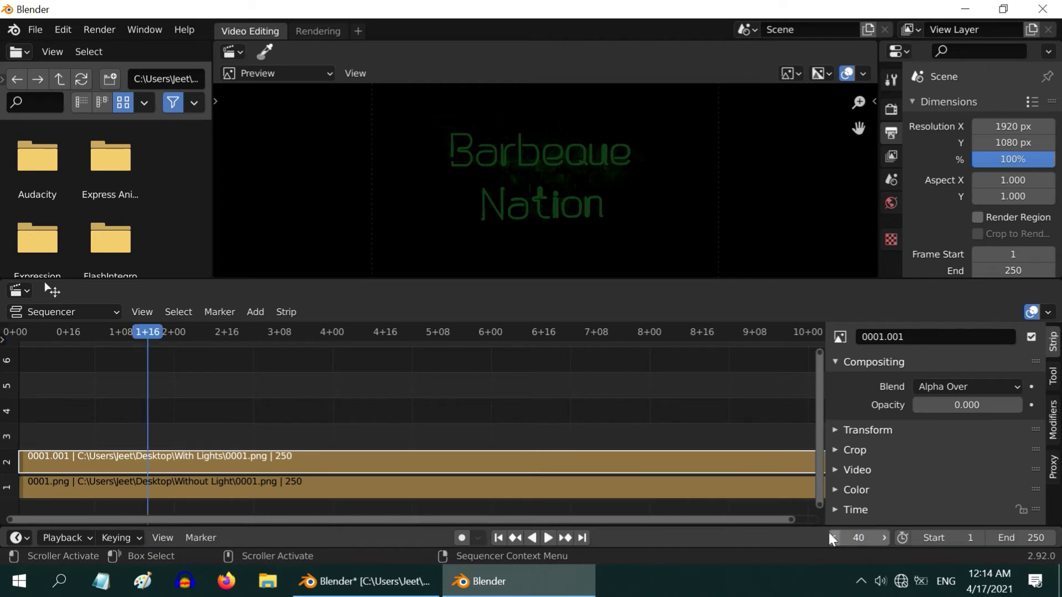
{"action": "right_click", "coordinate": [961, 408]}
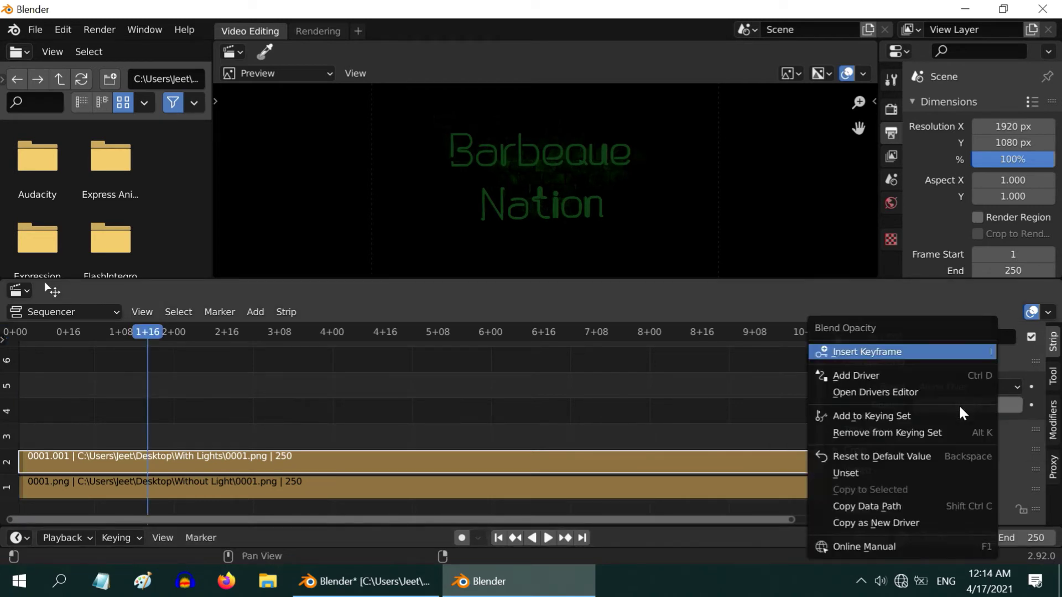
{"action": "left_click", "coordinate": [878, 352]}
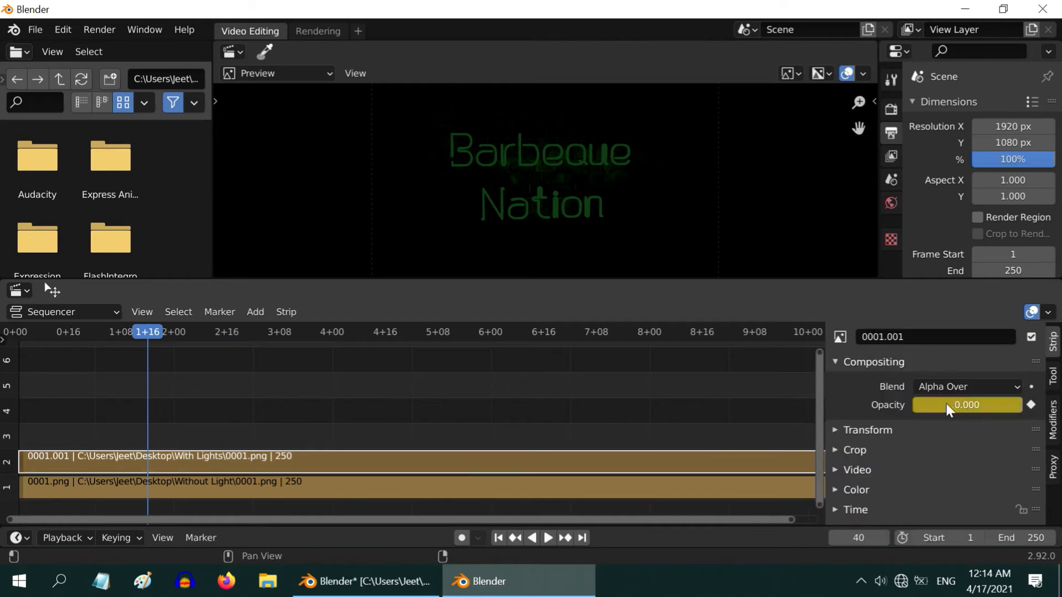
- Keyframe the strip's opacity at 1 on frames 41 and 44
{"action": "left_click", "coordinate": [885, 538]}
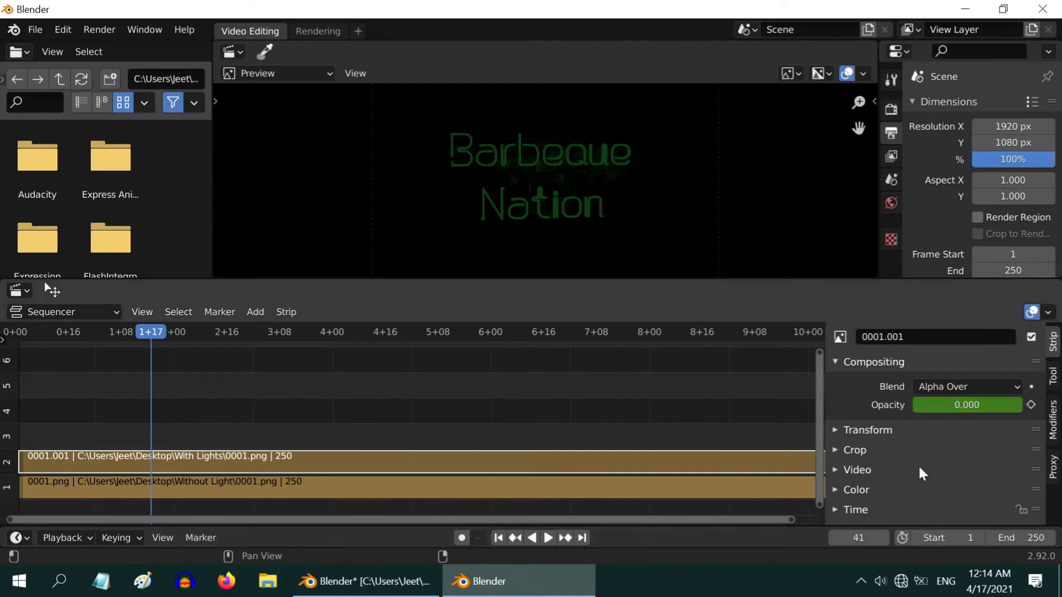
{"action": "left_click", "coordinate": [962, 406]}
{"action": "type", "text": "1"}
{"action": "key", "text": "Return"}
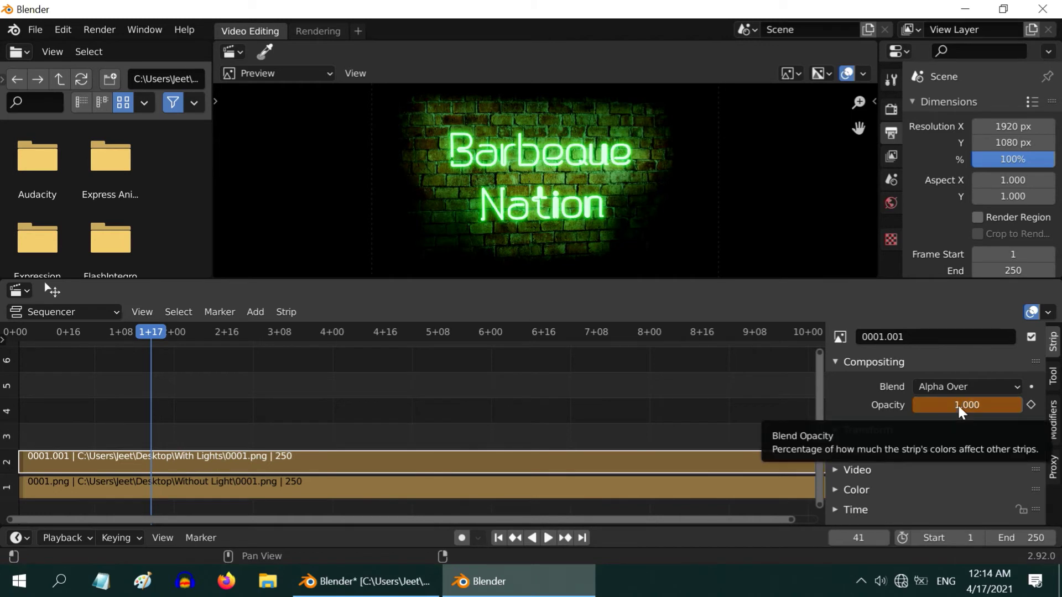
{"action": "key", "text": "i"}
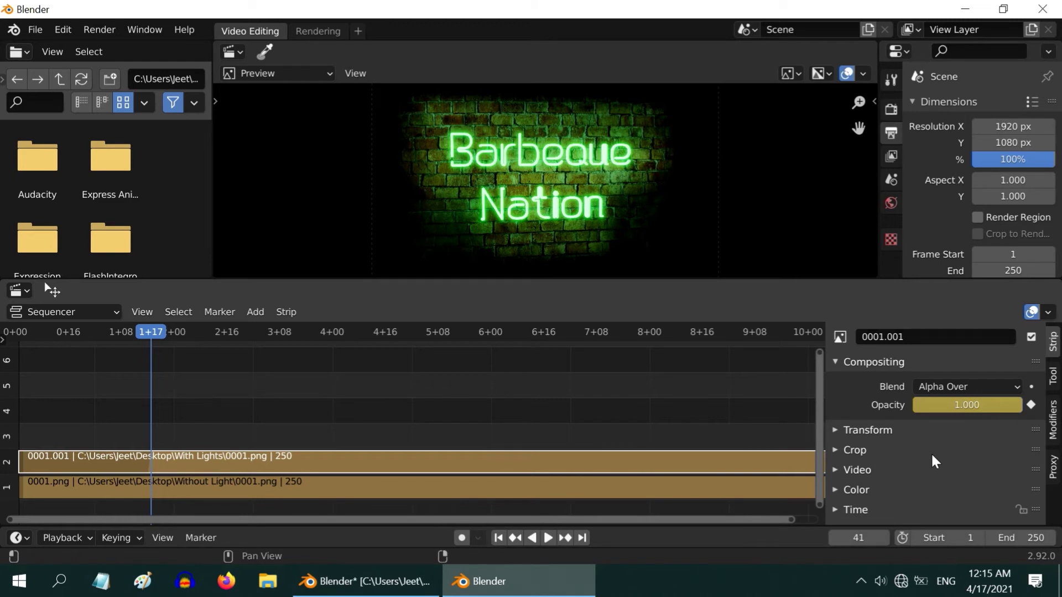
{"action": "left_click", "coordinate": [880, 537]}
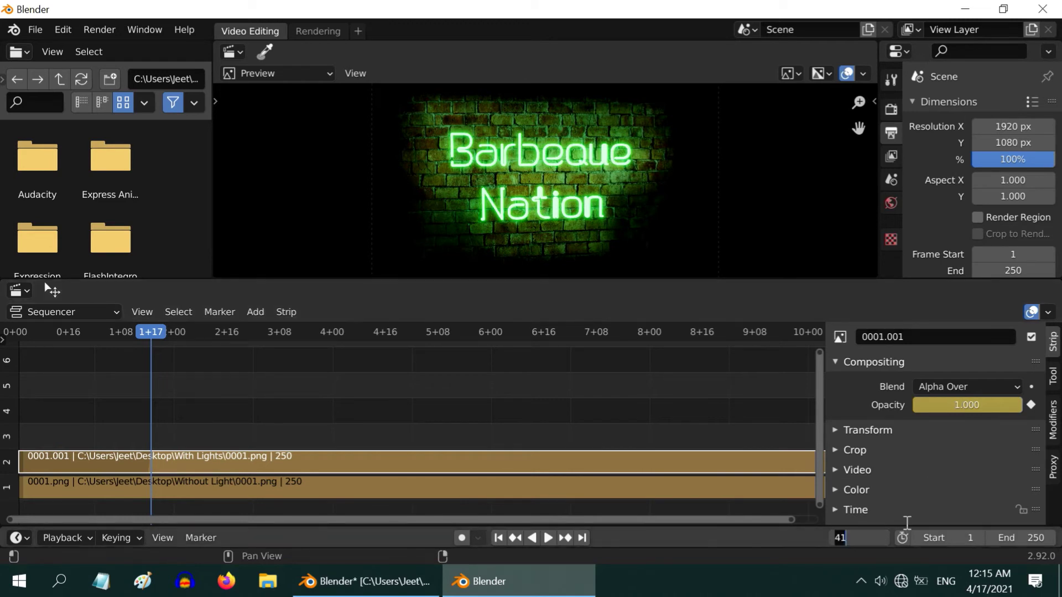
{"action": "type", "text": "44"}
{"action": "key", "text": "Return"}
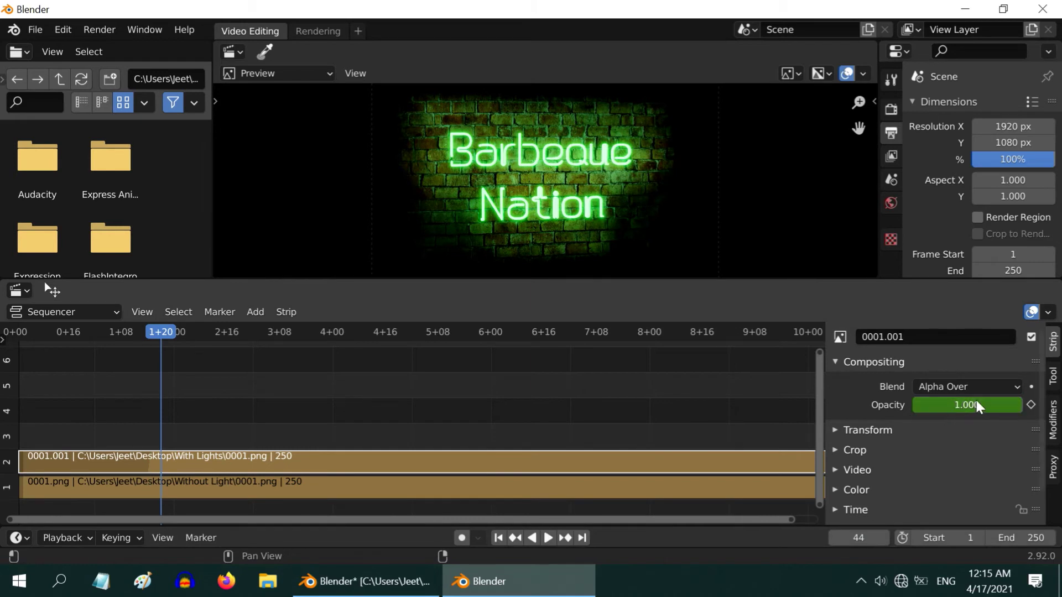
{"action": "key", "text": "i"}
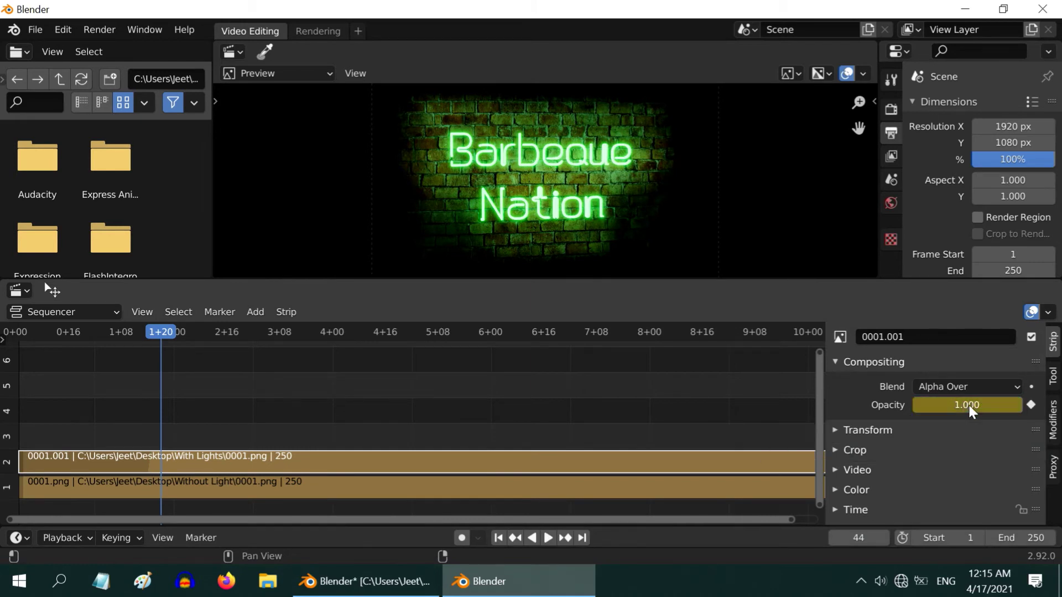
- Keyframe the strip's opacity at 0 on frames 45 and 55
{"action": "left_click", "coordinate": [884, 537]}
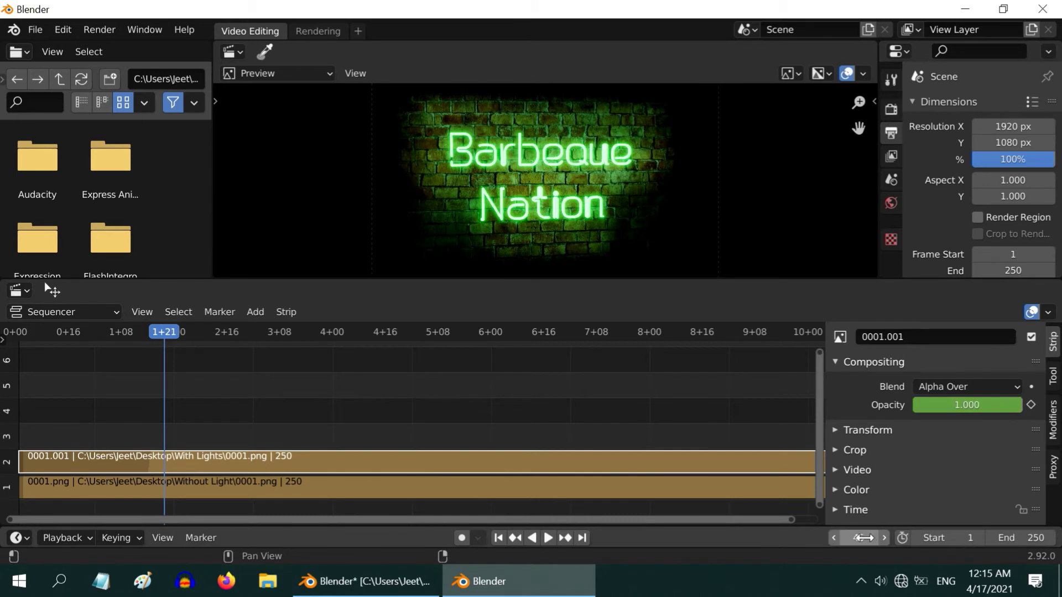
{"action": "left_click", "coordinate": [964, 404]}
{"action": "type", "text": "0"}
{"action": "key", "text": "Return"}
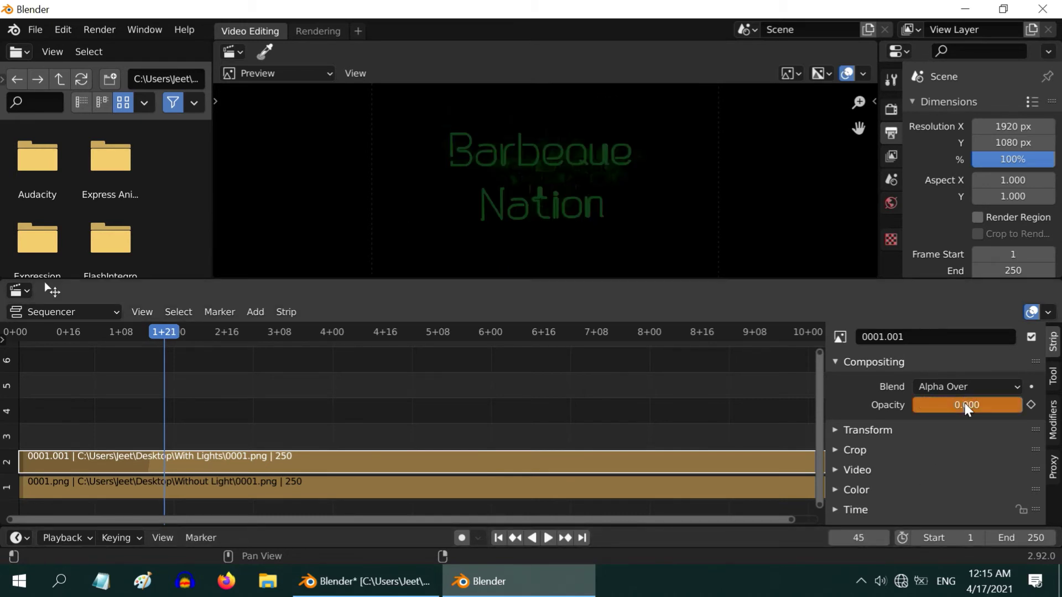
{"action": "key", "text": "i"}
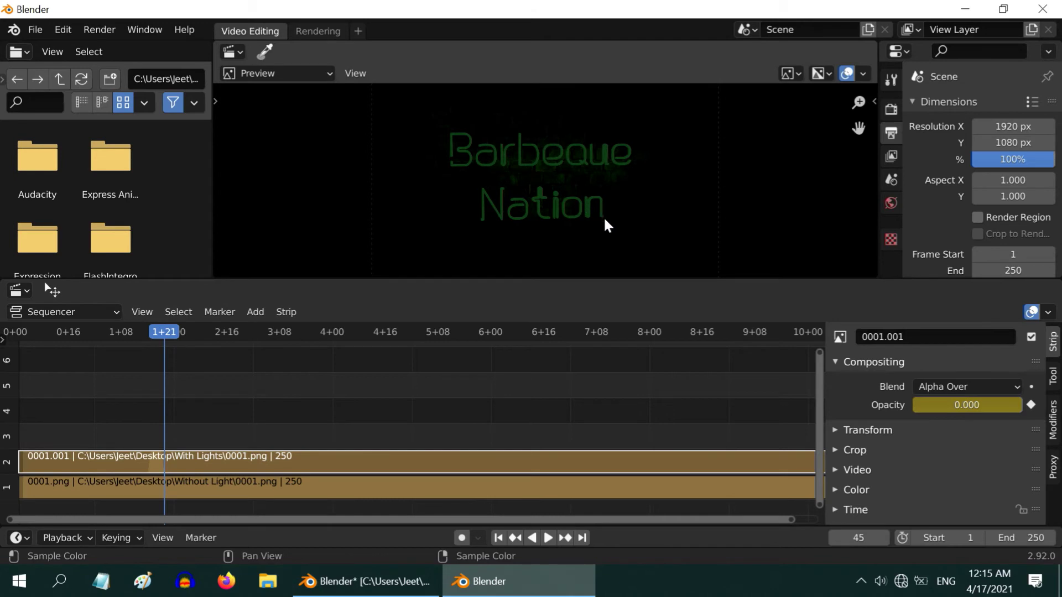
{"action": "left_click", "coordinate": [869, 538]}
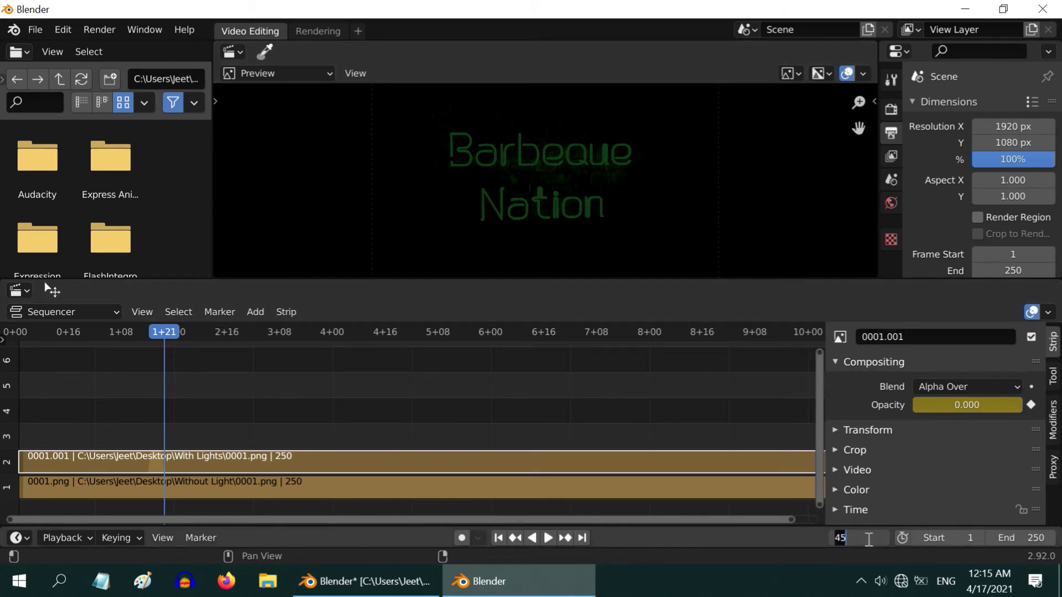
{"action": "type", "text": "55"}
{"action": "key", "text": "Return"}
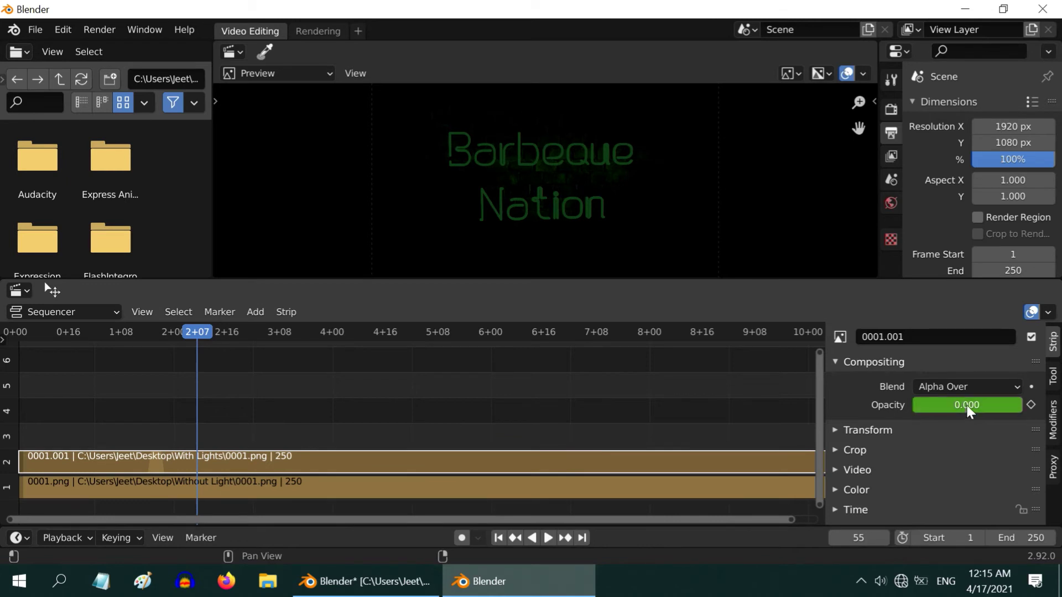
{"action": "key", "text": "i"}
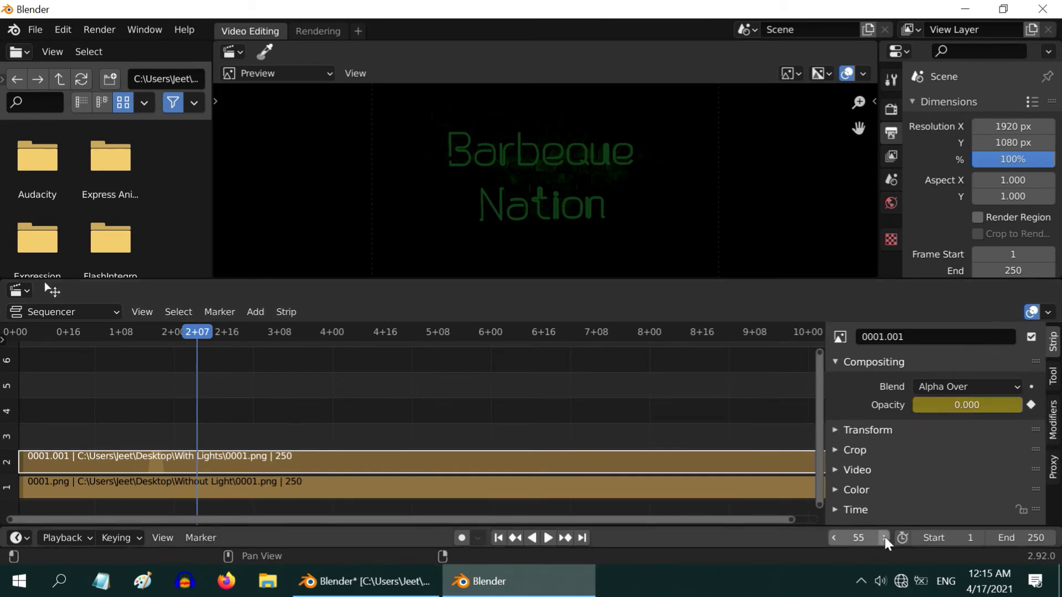
- Keyframe the strip's opacity at 1 on frames 56 and 58
{"action": "left_click", "coordinate": [884, 536]}
{"action": "left_click", "coordinate": [958, 407]}
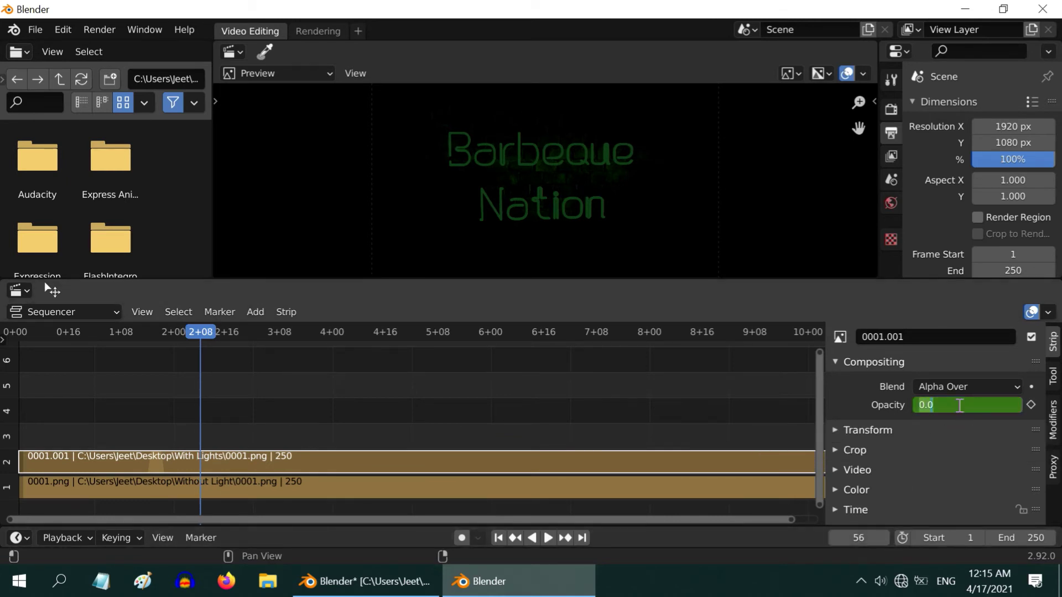
{"action": "type", "text": "1"}
{"action": "key", "text": "Return"}
{"action": "key", "text": "i"}
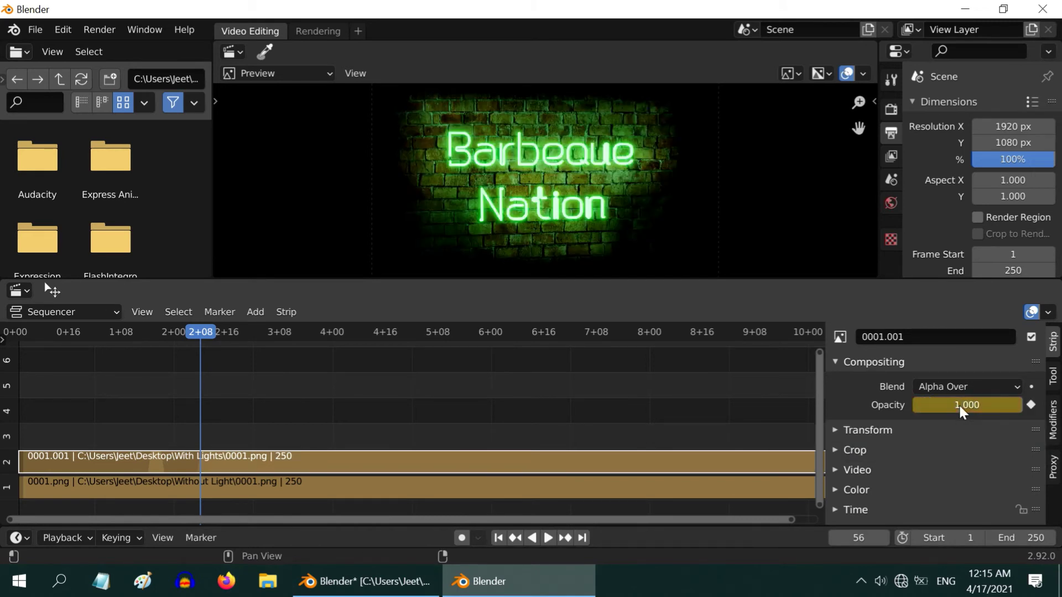
{"action": "left_click", "coordinate": [870, 540]}
{"action": "type", "text": "58"}
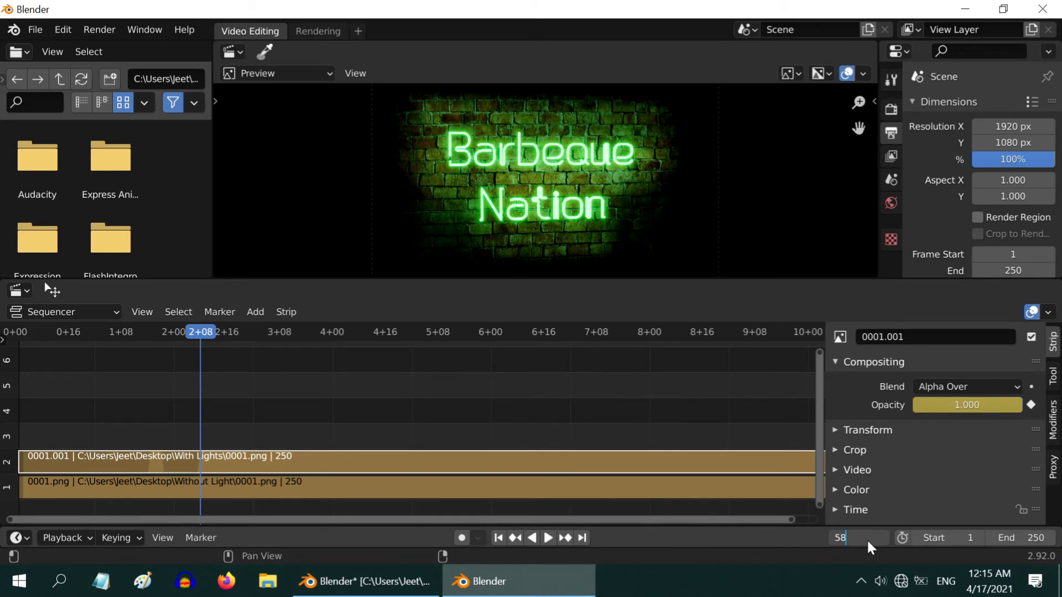
{"action": "key", "text": "Return"}
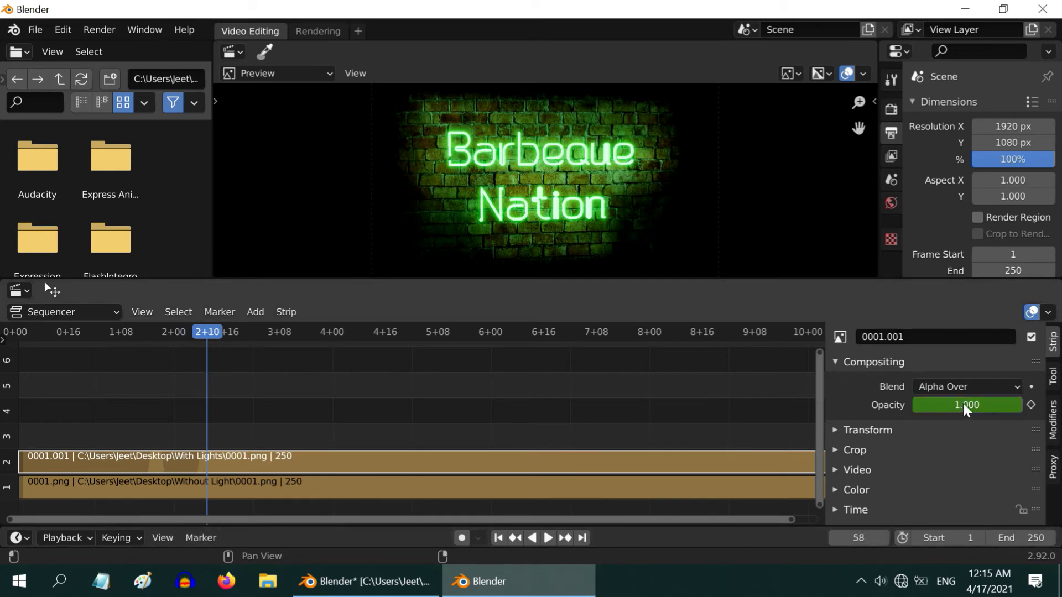
{"action": "key", "text": "i"}
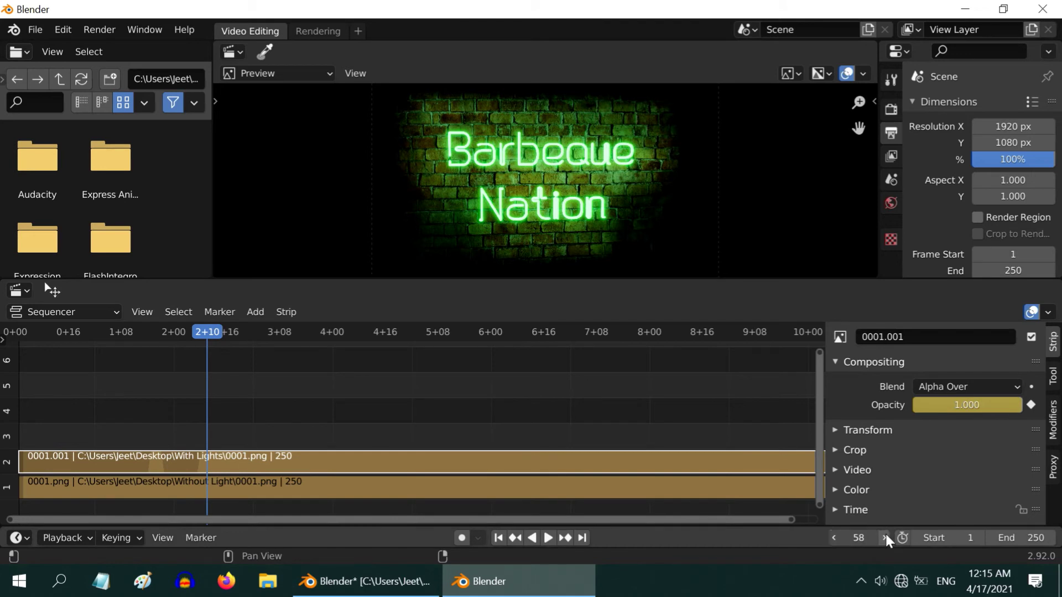
- Set the strip's opacity to 0 at frame 59
{"action": "left_click", "coordinate": [885, 538]}
{"action": "left_click", "coordinate": [966, 409]}
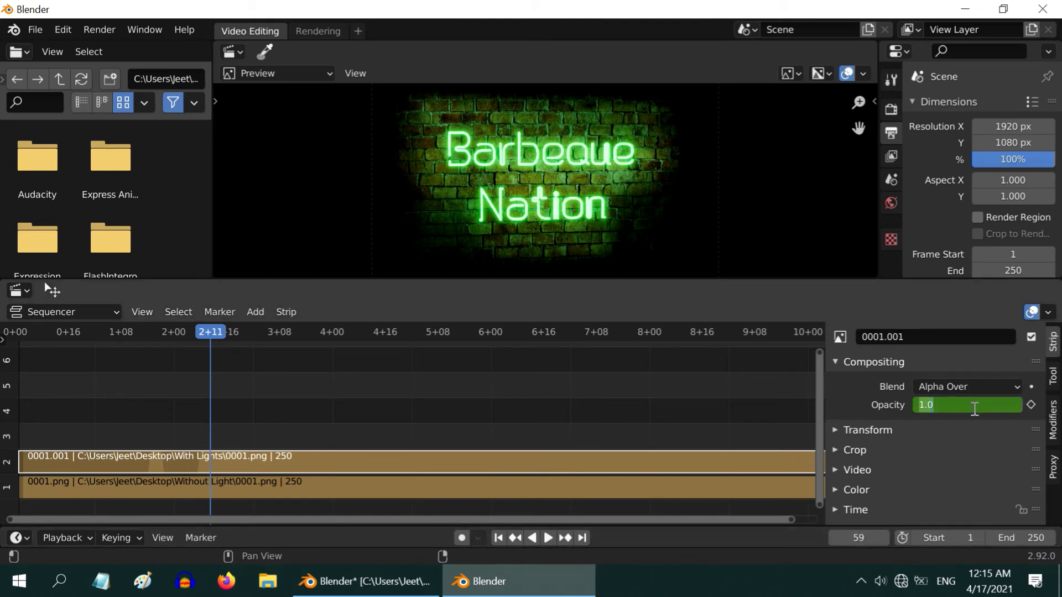
{"action": "type", "text": "0"}
{"action": "key", "text": "Return"}
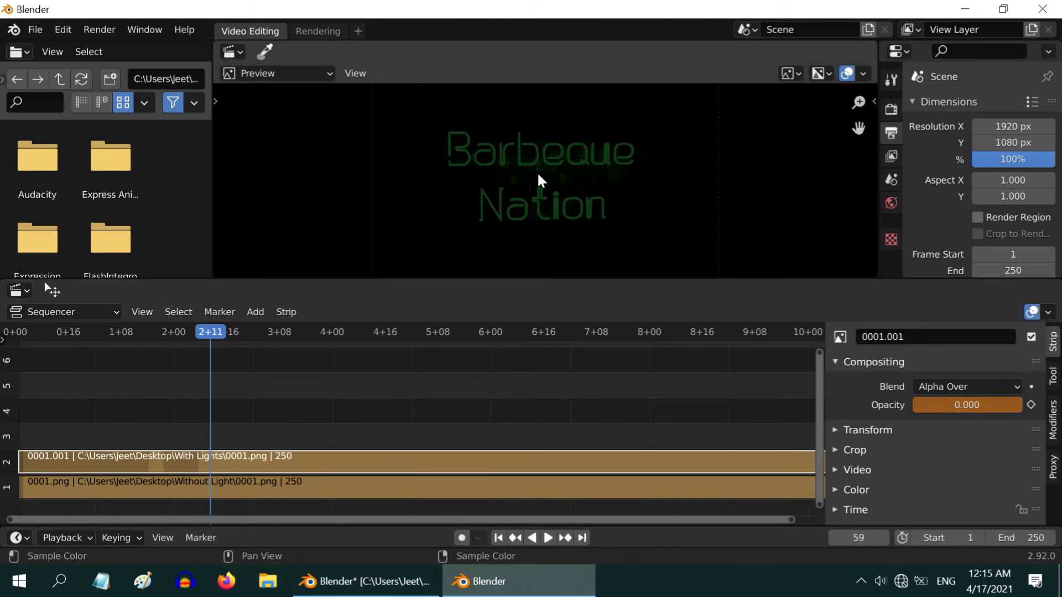
- Keyframe the strip's opacity at 0 on frames 59 and 64
{"action": "key", "text": "i"}
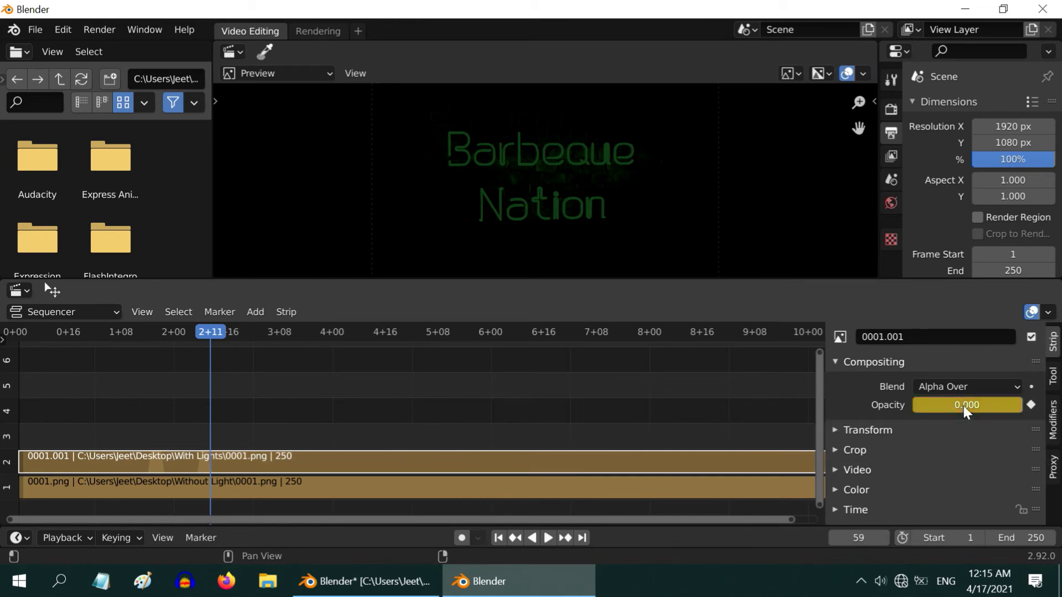
{"action": "left_click", "coordinate": [875, 536]}
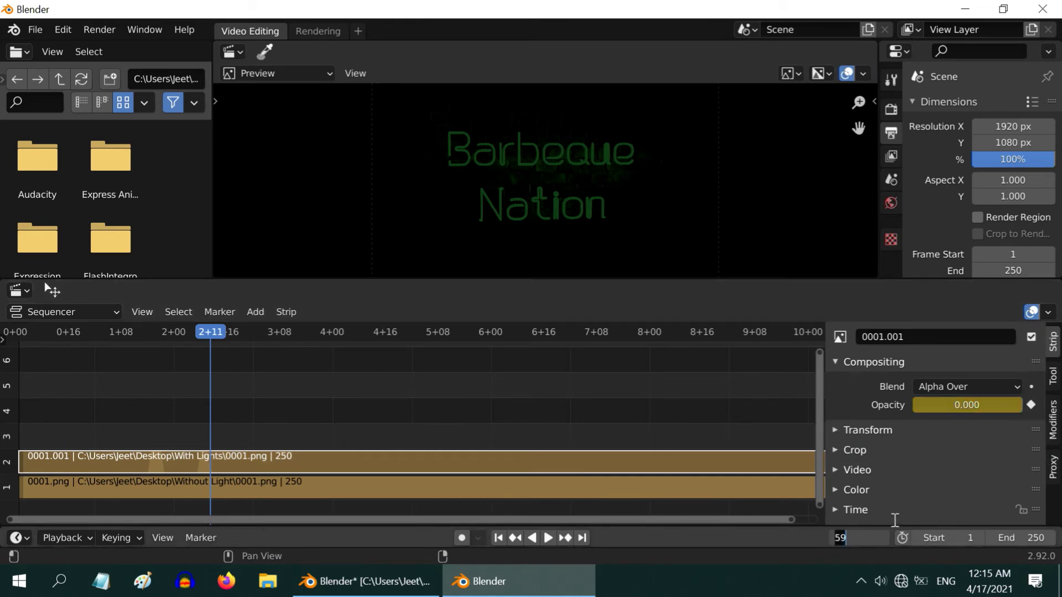
{"action": "type", "text": "64"}
{"action": "key", "text": "Return"}
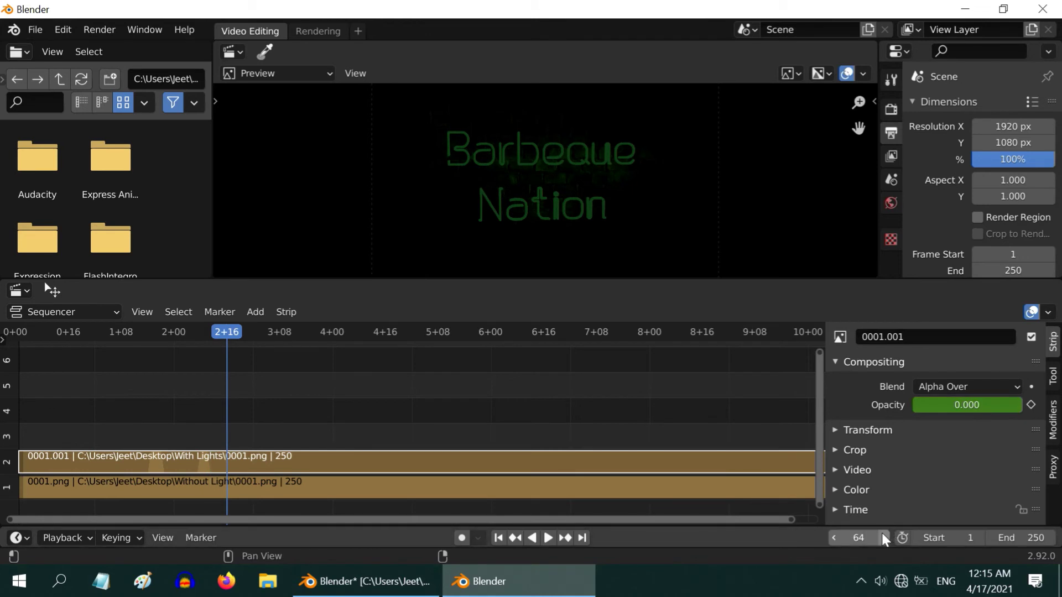
{"action": "key", "text": "i"}
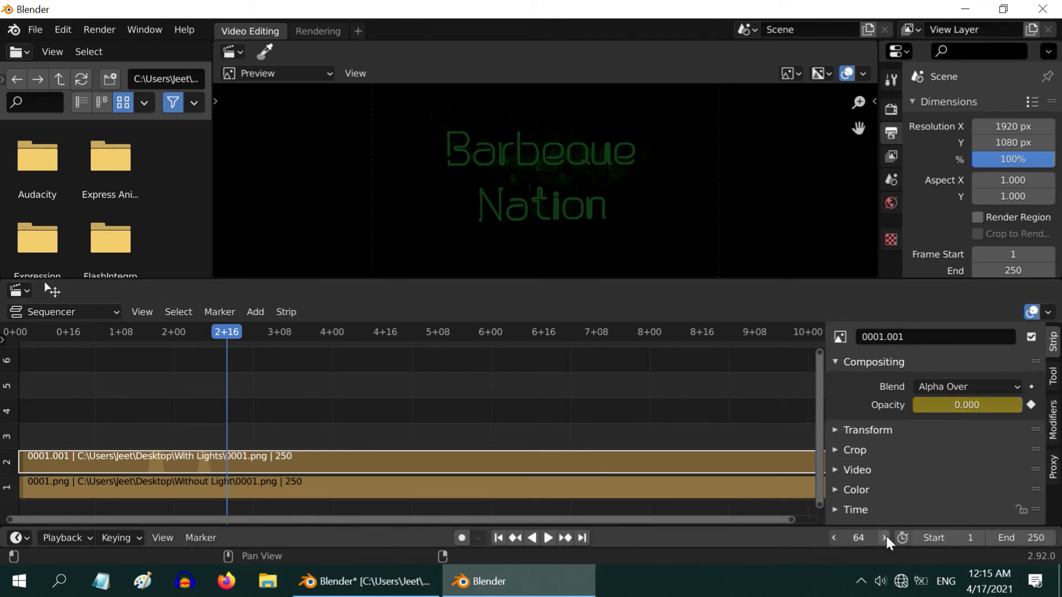
- Keyframe the strip's opacity at 1 on frames 65 and 67
{"action": "left_click", "coordinate": [885, 539]}
{"action": "left_click", "coordinate": [964, 405]}
{"action": "type", "text": "1"}
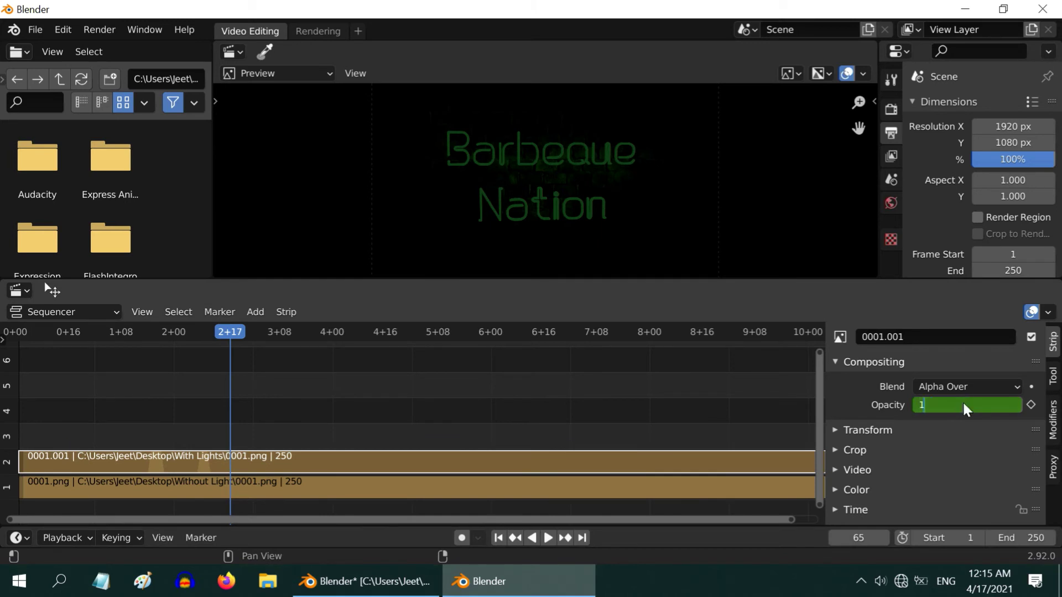
{"action": "key", "text": "Return"}
{"action": "key", "text": "i"}
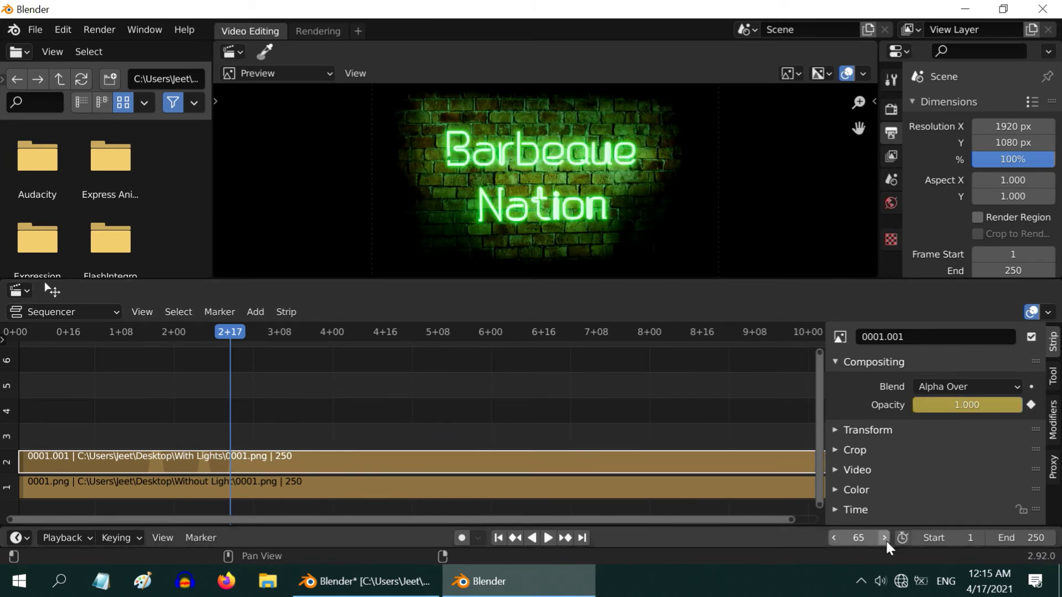
{"action": "left_click", "coordinate": [869, 538]}
{"action": "type", "text": "6"}
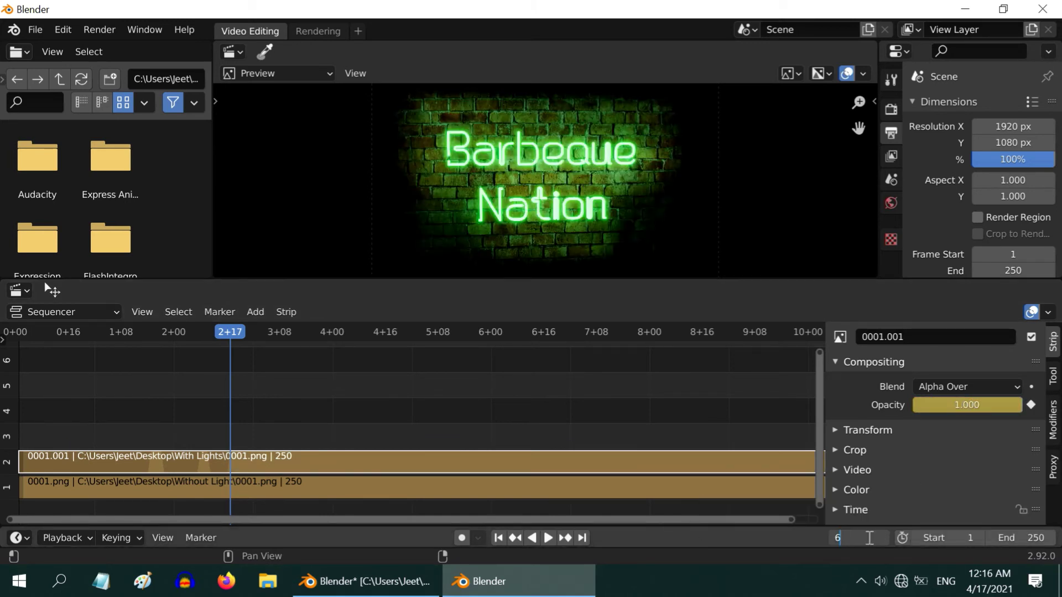
{"action": "type", "text": "7"}
{"action": "key", "text": "Return"}
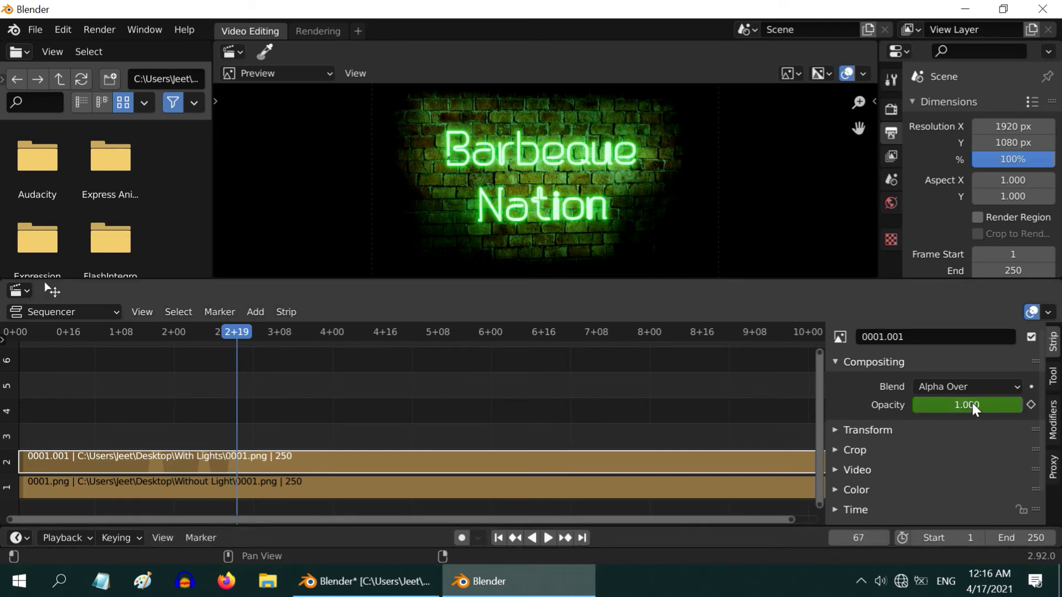
{"action": "key", "text": "i"}
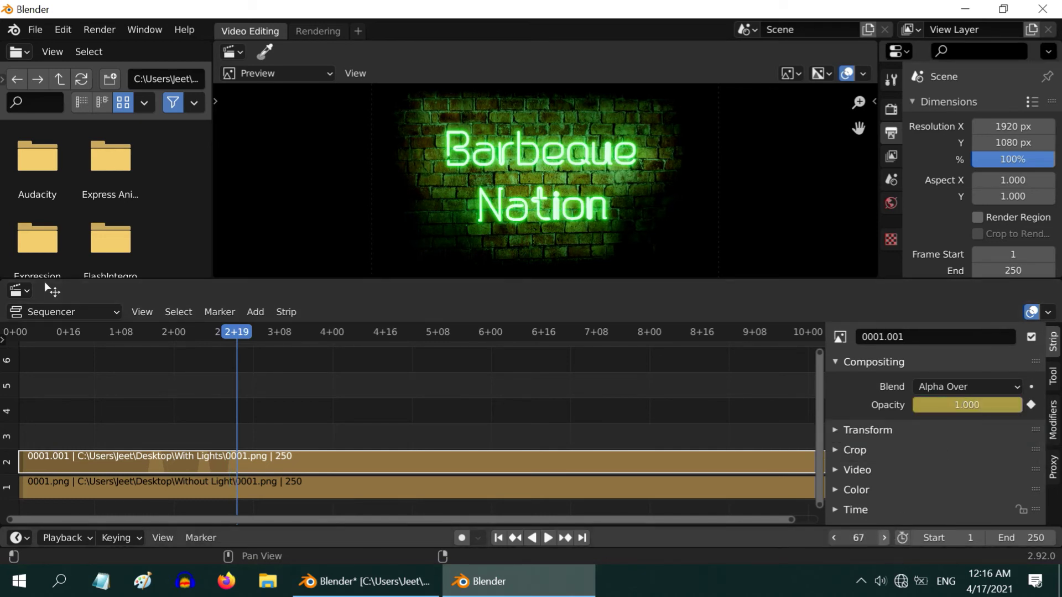
- Keyframe the strip's opacity at 0 on frame 68
{"action": "left_click", "coordinate": [884, 537]}
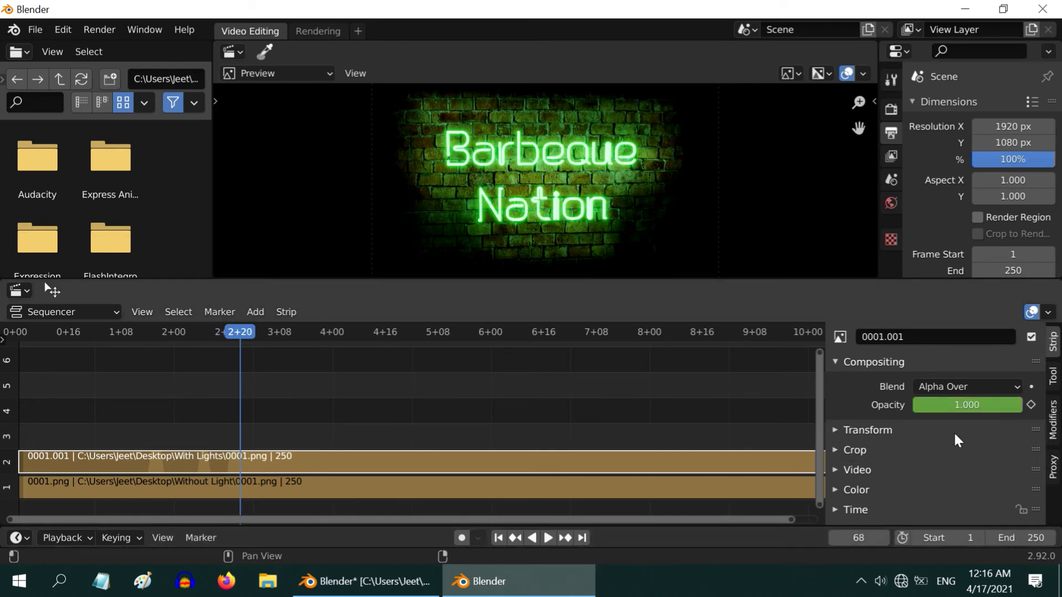
{"action": "left_click", "coordinate": [970, 404]}
{"action": "type", "text": "0"}
{"action": "key", "text": "Return"}
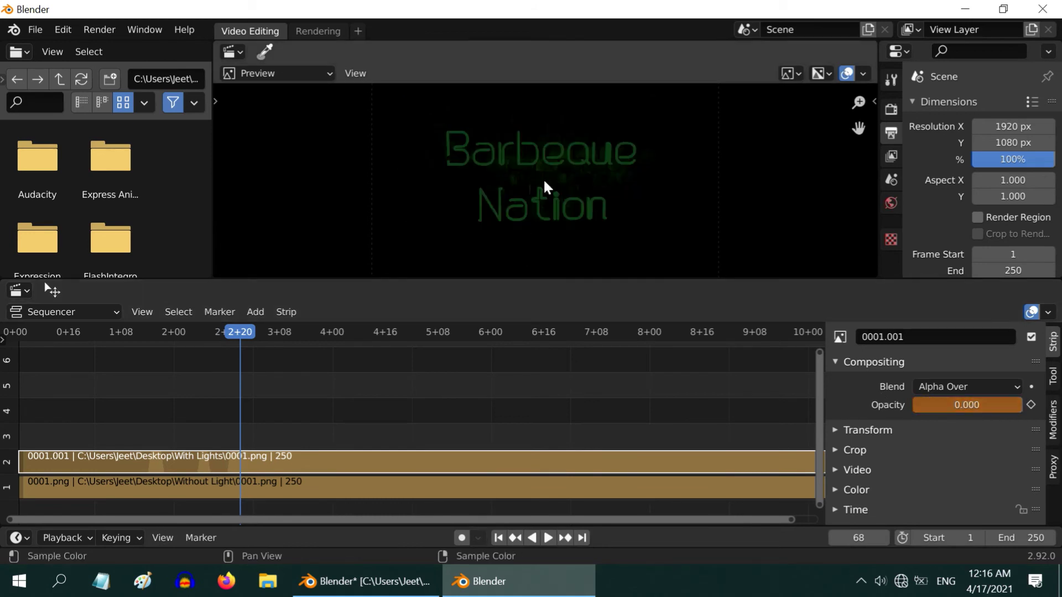
{"action": "key", "text": "i"}
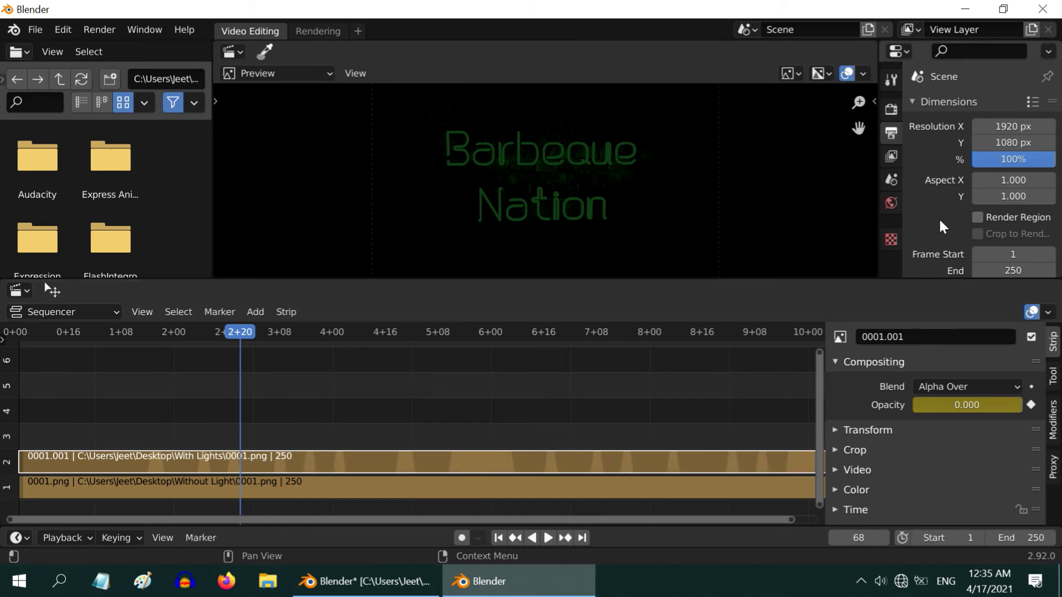
- Set the frame rate to 30 fps and the output folder to the Desktop
{"action": "scroll", "coordinate": [940, 218], "scroll_direction": "down", "scroll_amount": 6}
{"action": "left_click", "coordinate": [1028, 153]}
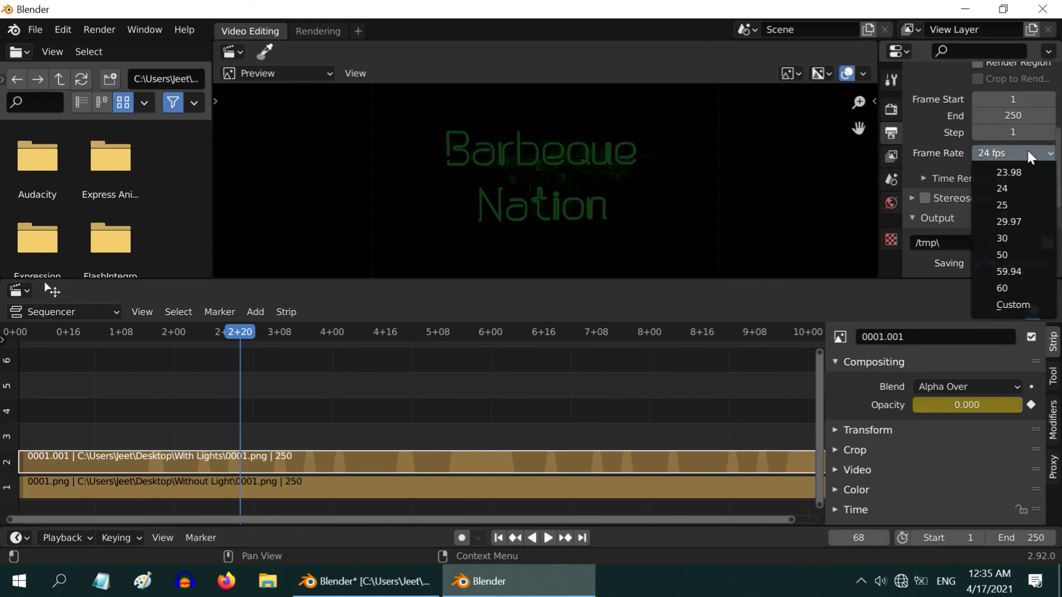
{"action": "left_click", "coordinate": [1025, 241]}
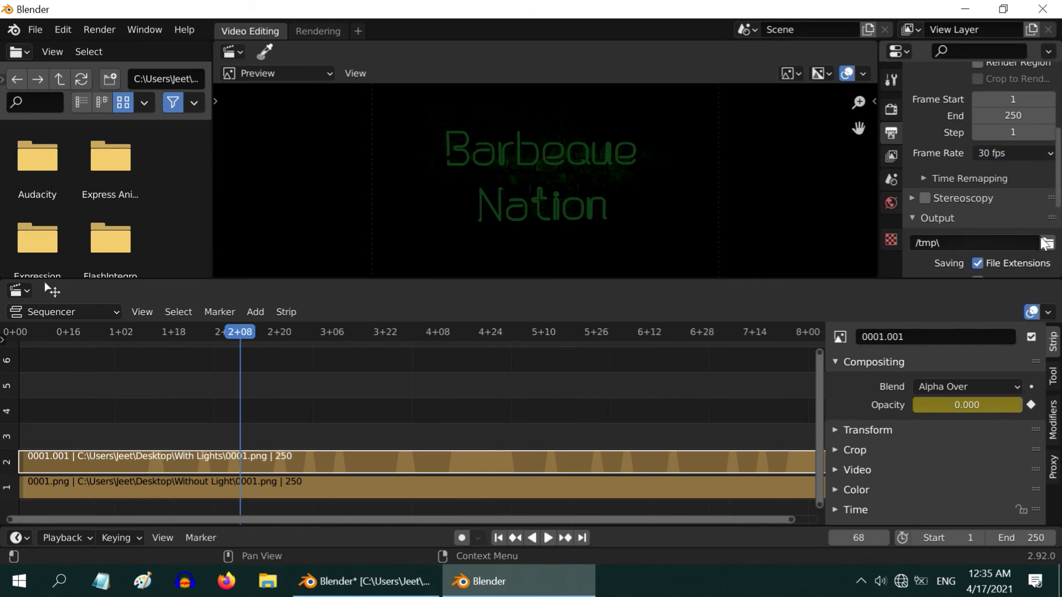
{"action": "left_click", "coordinate": [1048, 244]}
{"action": "left_click", "coordinate": [171, 273]}
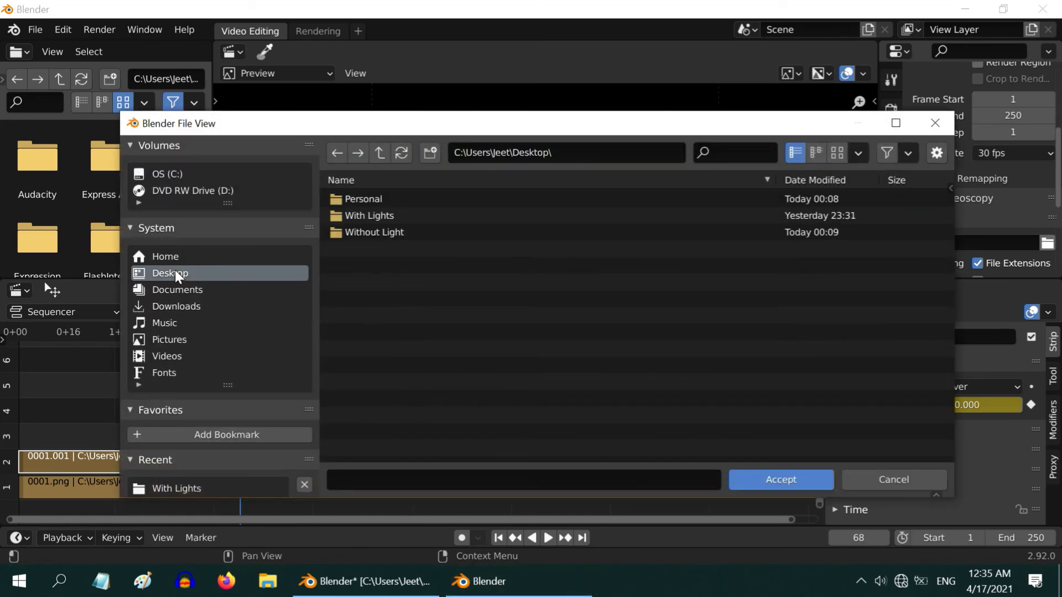
{"action": "left_click", "coordinate": [781, 479]}
- Set the output format to FFmpeg Video with Perceptually Lossless quality
{"action": "scroll", "coordinate": [1040, 182], "scroll_direction": "down", "scroll_amount": 6}
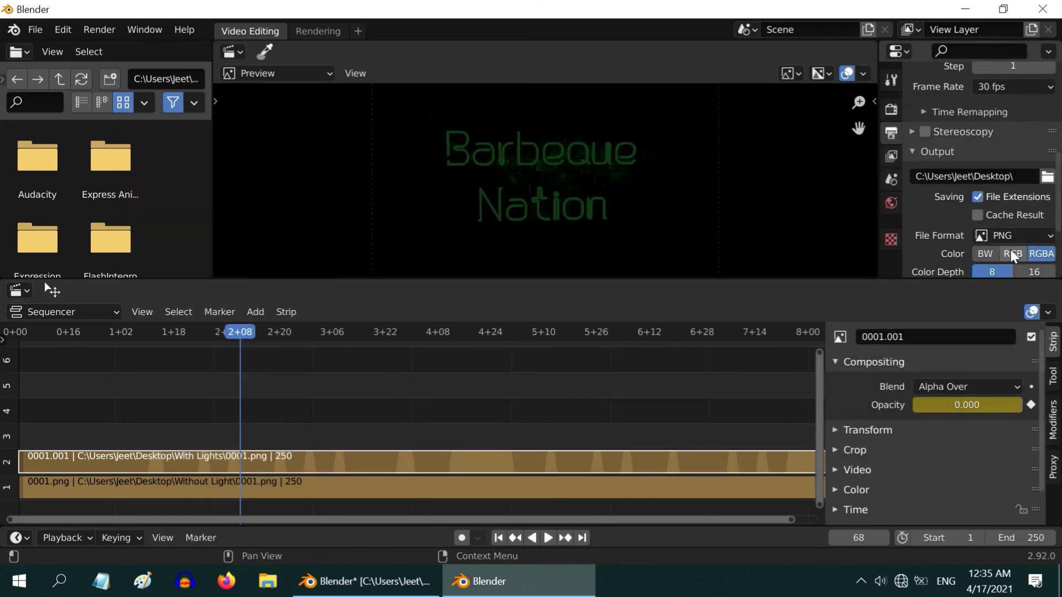
{"action": "left_click", "coordinate": [1019, 145]}
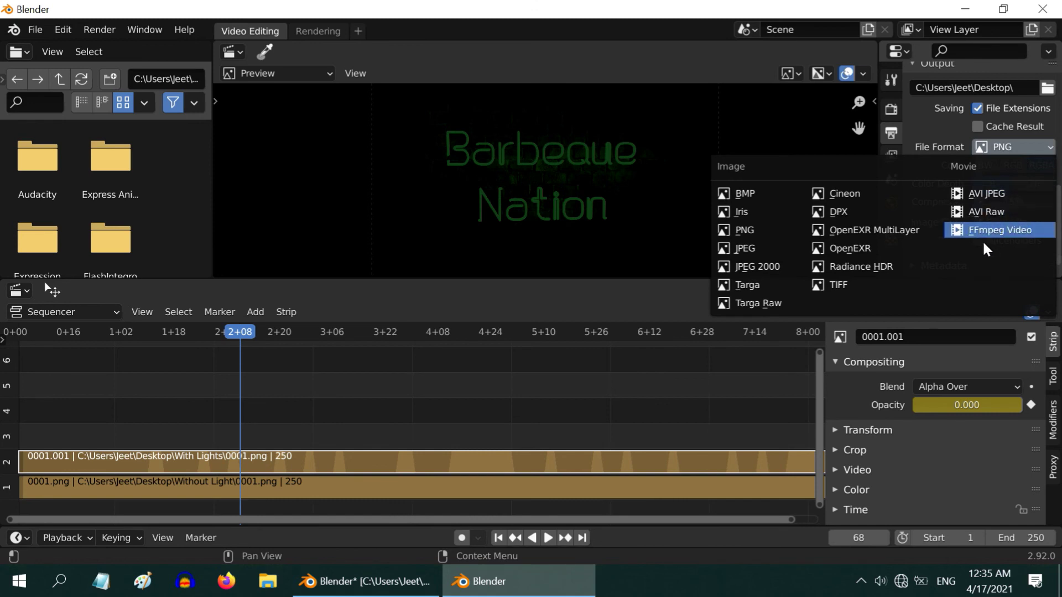
{"action": "left_click", "coordinate": [999, 232]}
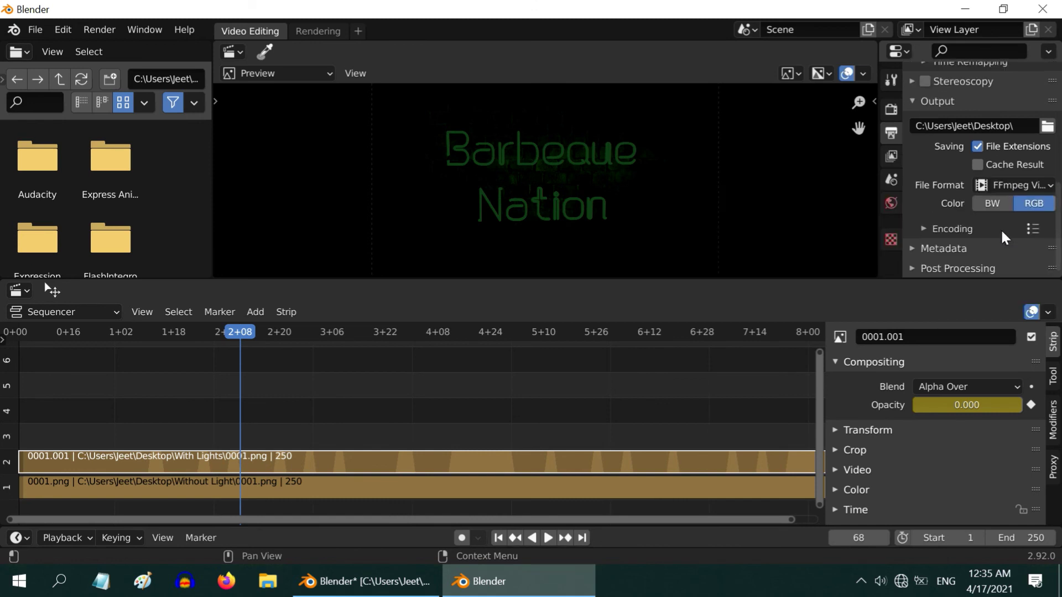
{"action": "left_click", "coordinate": [923, 229]}
{"action": "scroll", "coordinate": [979, 231], "scroll_direction": "down", "scroll_amount": 6}
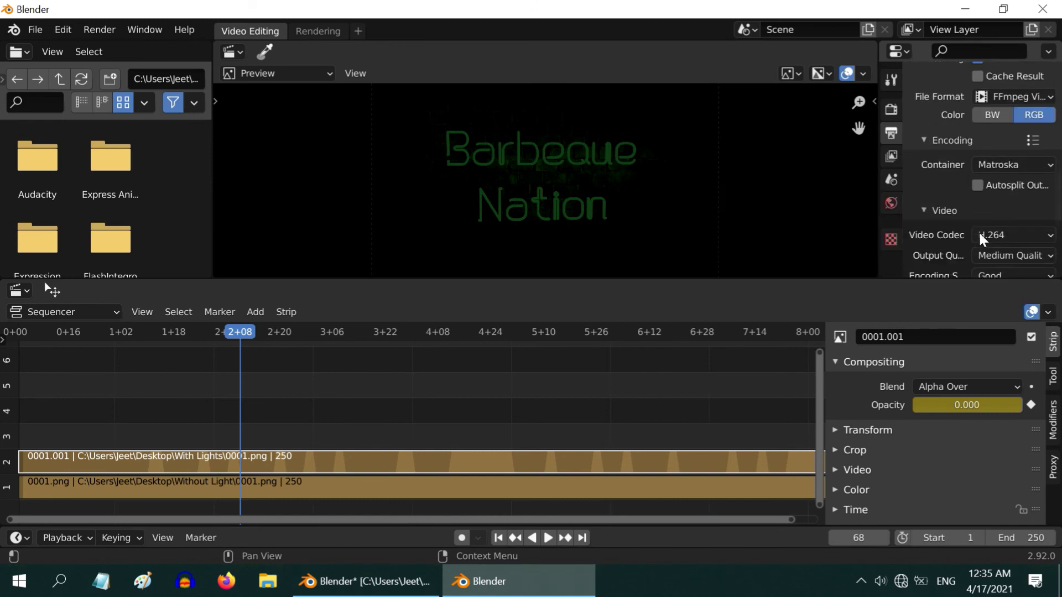
{"action": "left_click", "coordinate": [1006, 210]}
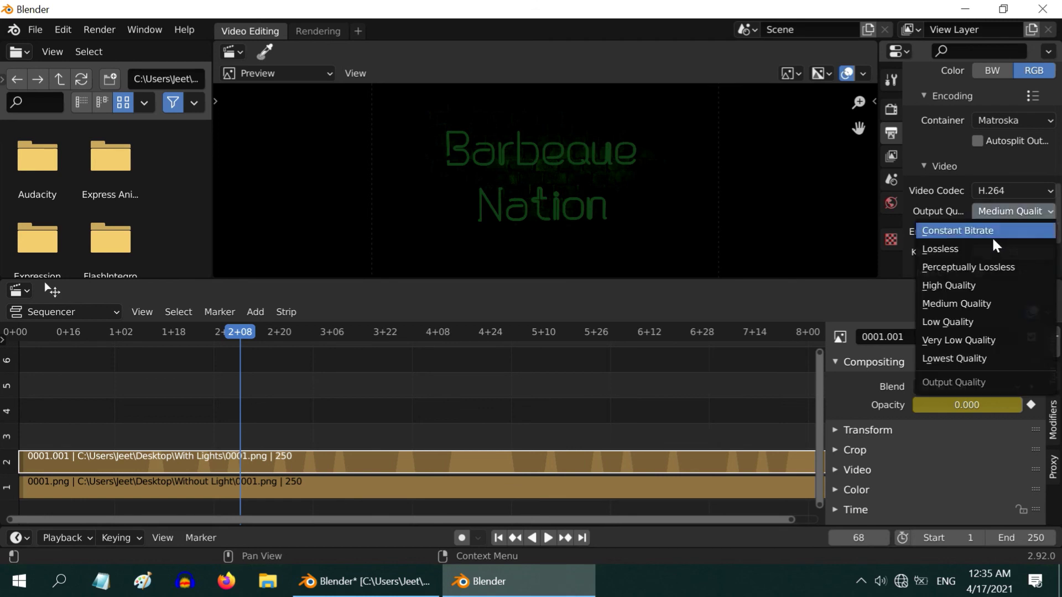
{"action": "left_click", "coordinate": [996, 267]}
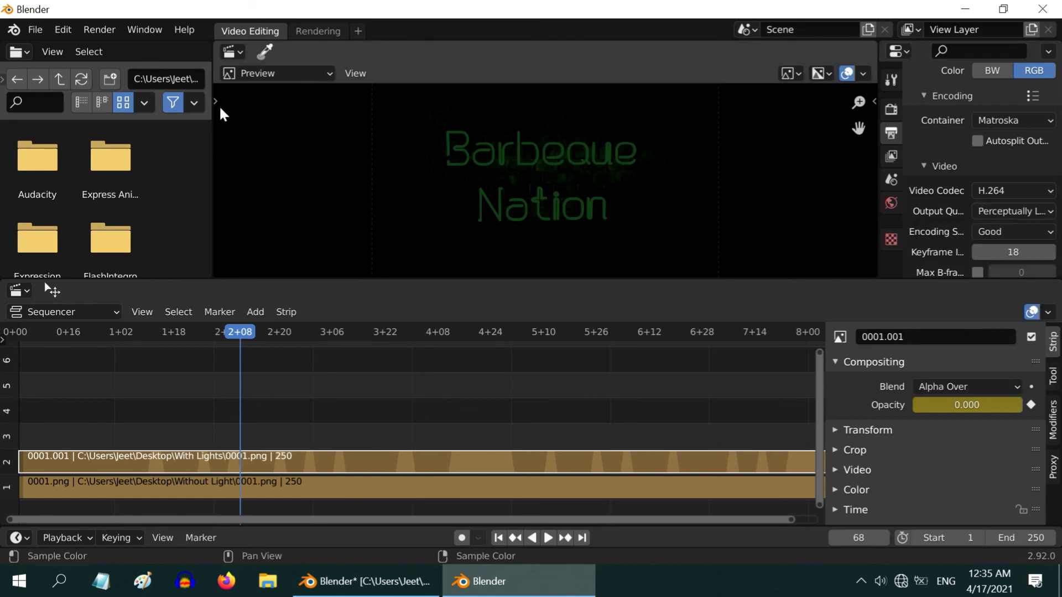
- Render the animation and close the finished render window
{"action": "left_click", "coordinate": [101, 30]}
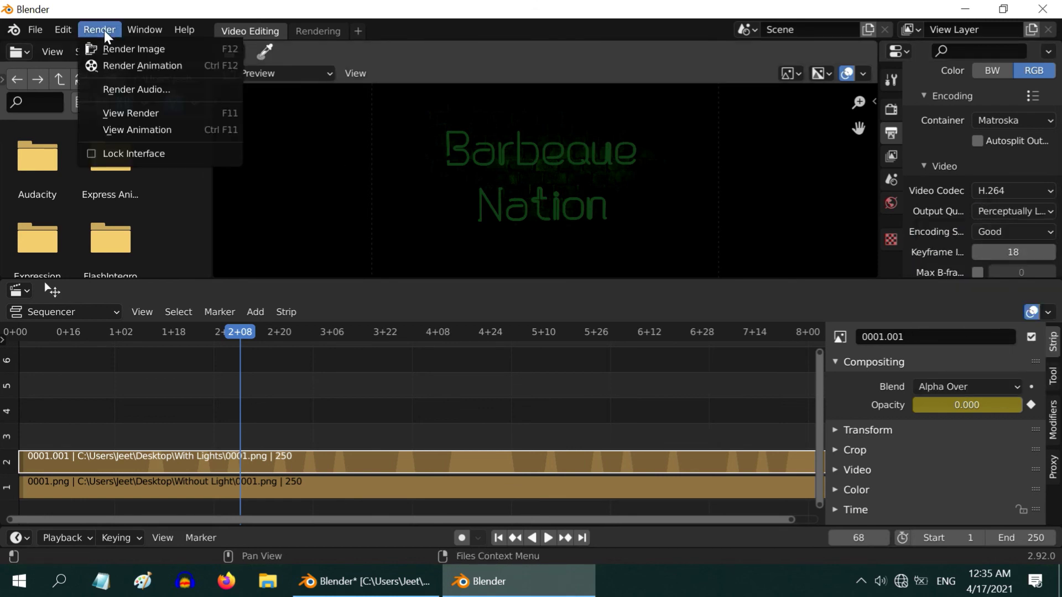
{"action": "left_click", "coordinate": [133, 65]}
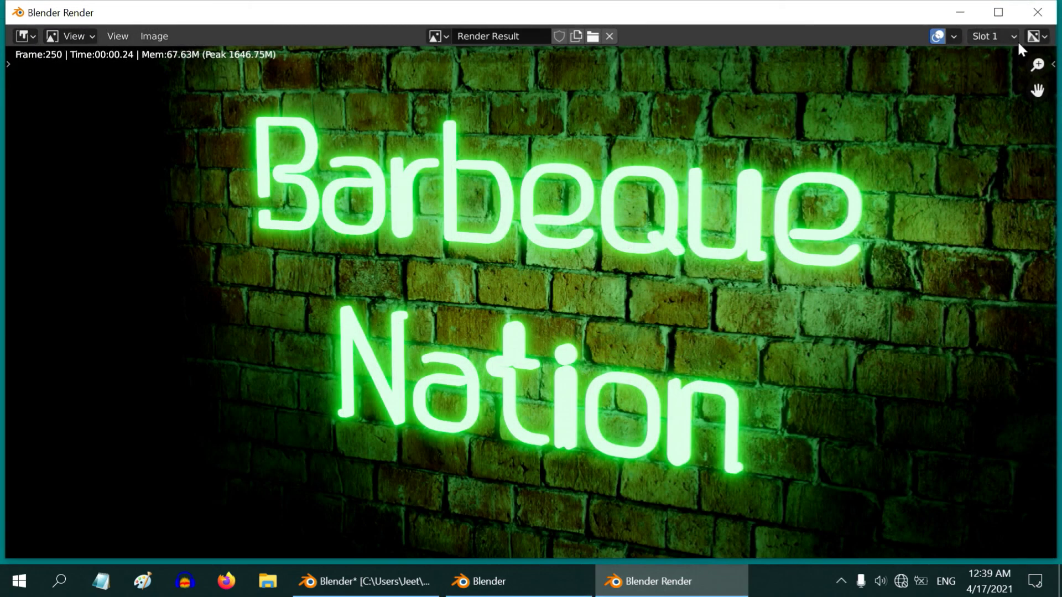
{"action": "left_click", "coordinate": [1038, 12]}
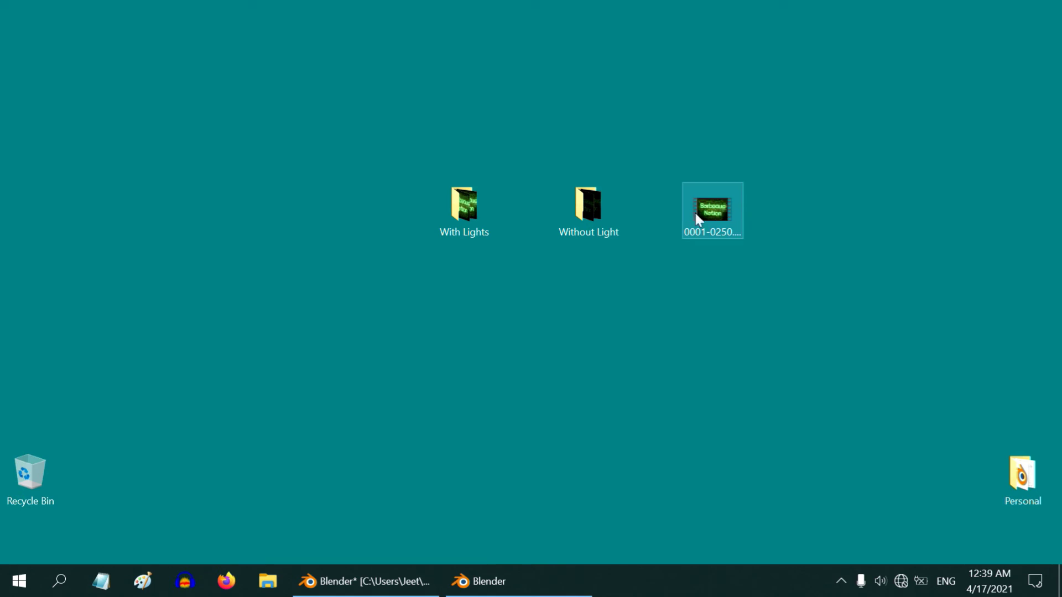
- Select the rendered neon-sign video 0001-0250.mkv on the desktop
{"action": "left_click", "coordinate": [714, 228]}
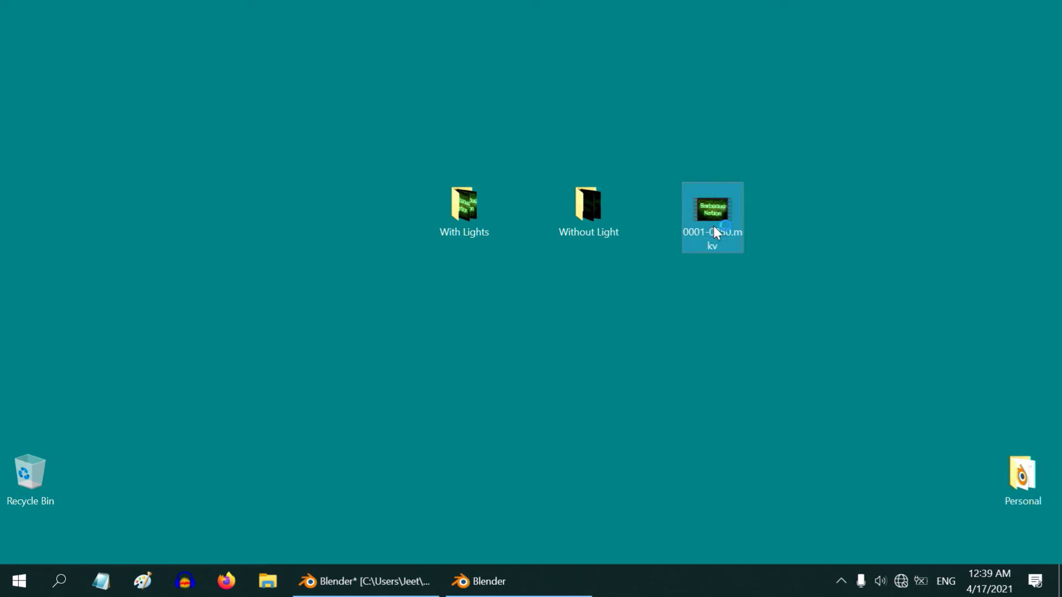